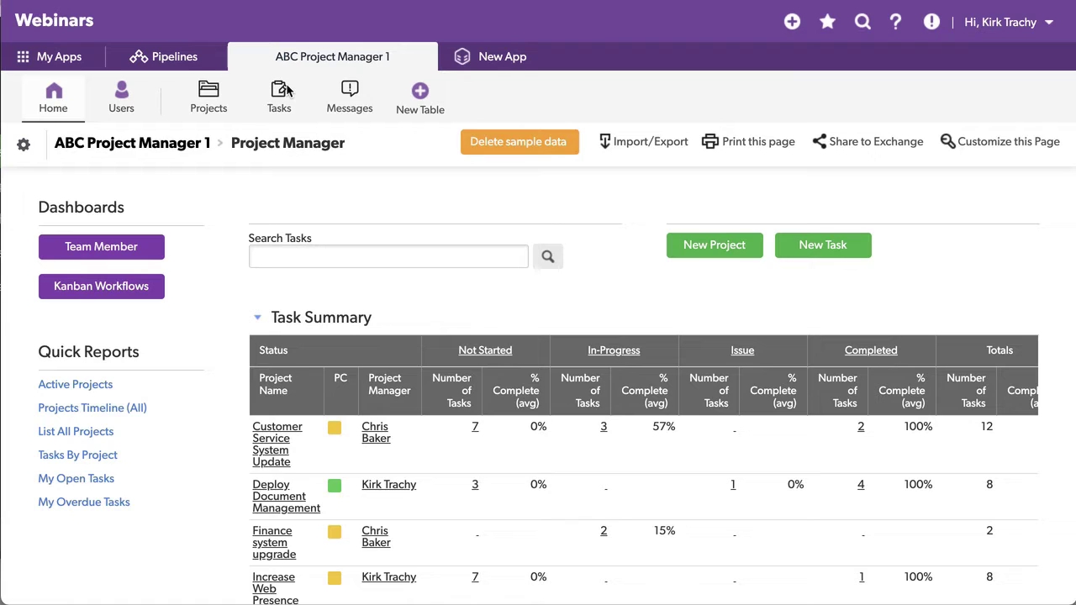
Step: Create a table from scratch named Templates, with single records called Template and the overlapping-folders icon
left_click(421, 99)
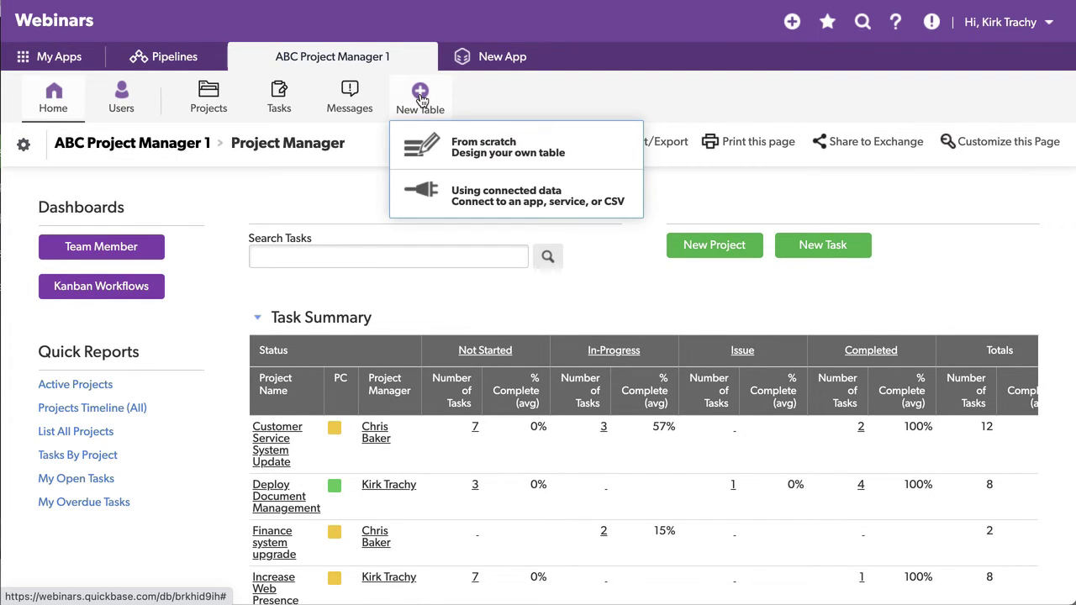
left_click(515, 149)
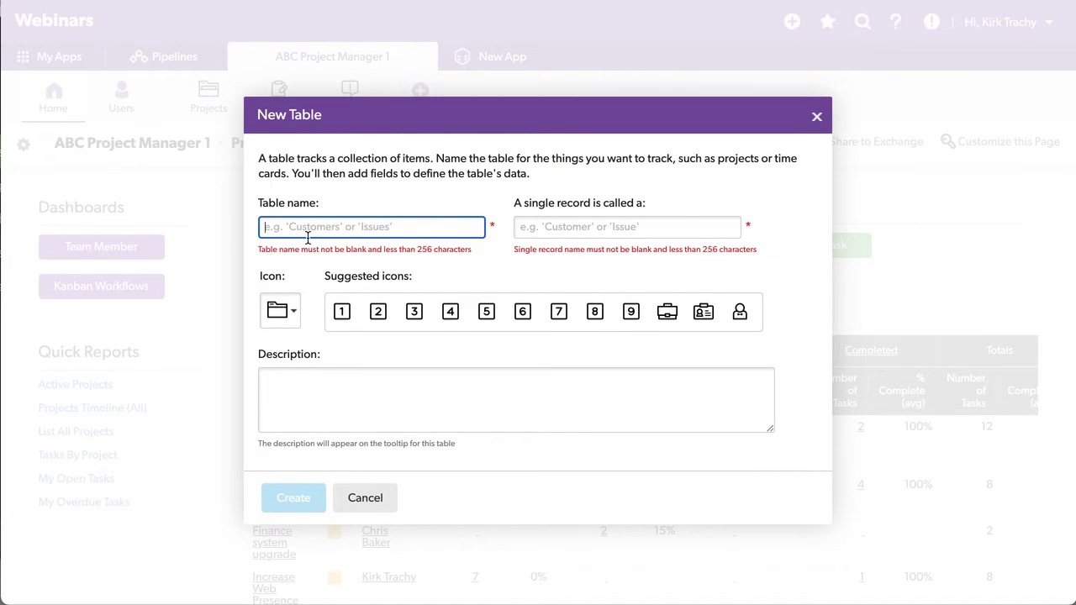
type("Templates")
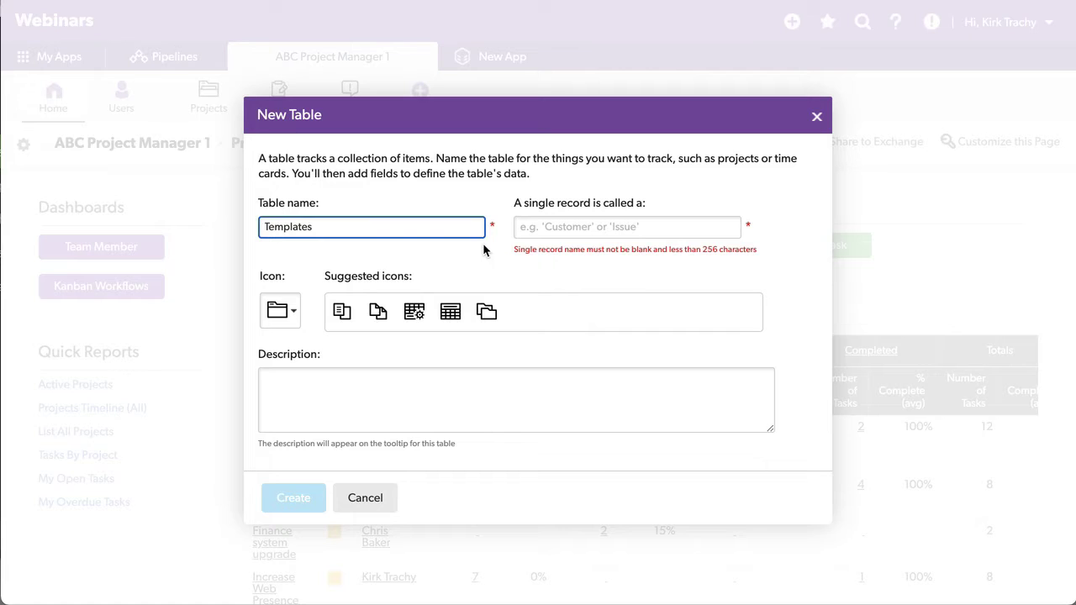
left_click(558, 224)
type("Templas")
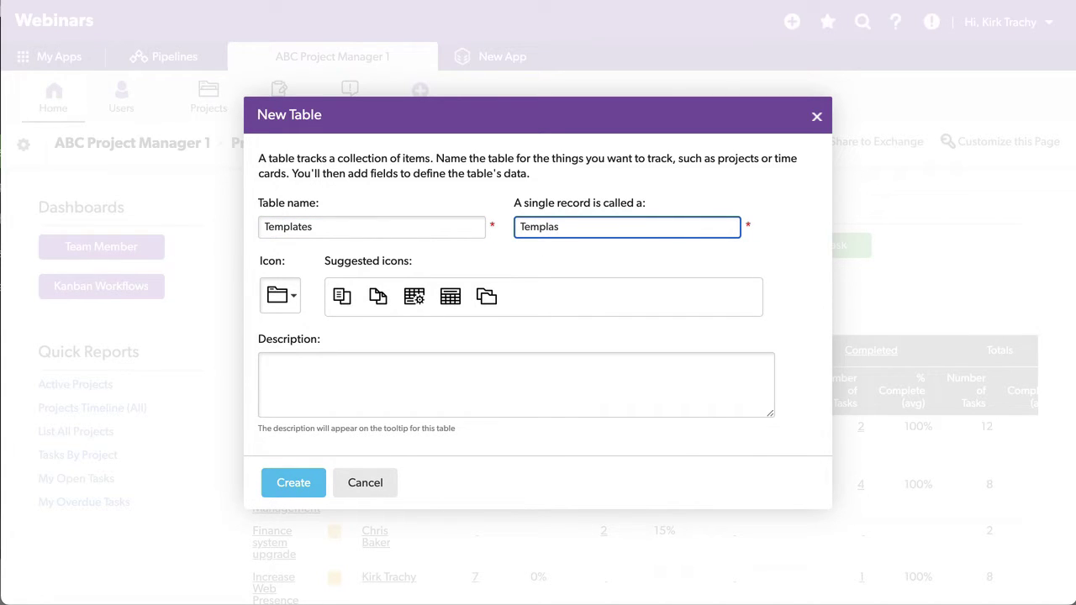
key("BackSpace")
type("te")
left_click(484, 301)
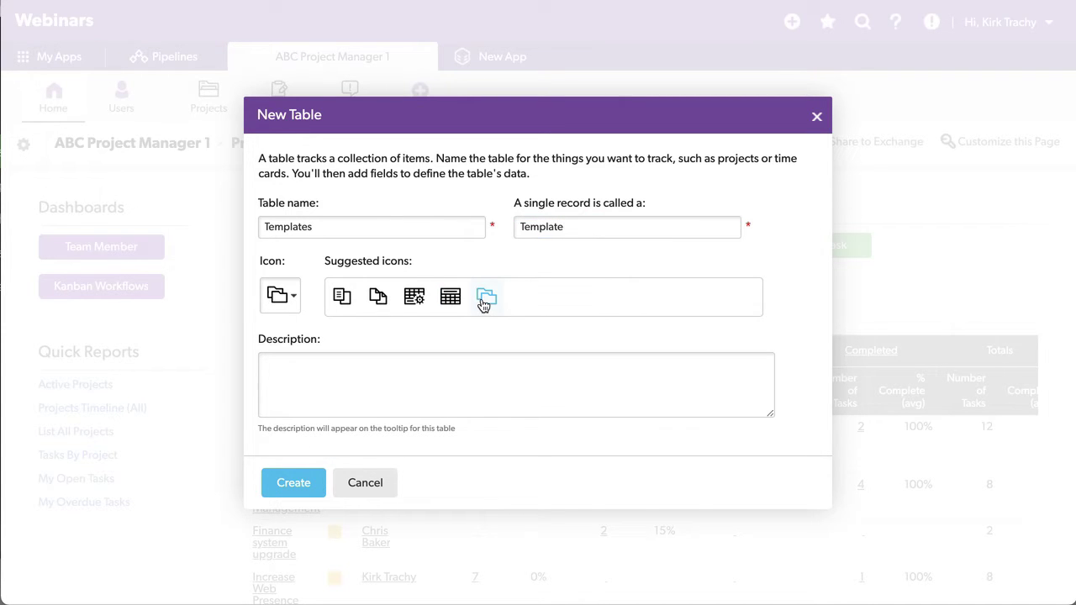
left_click(299, 492)
left_click(301, 495)
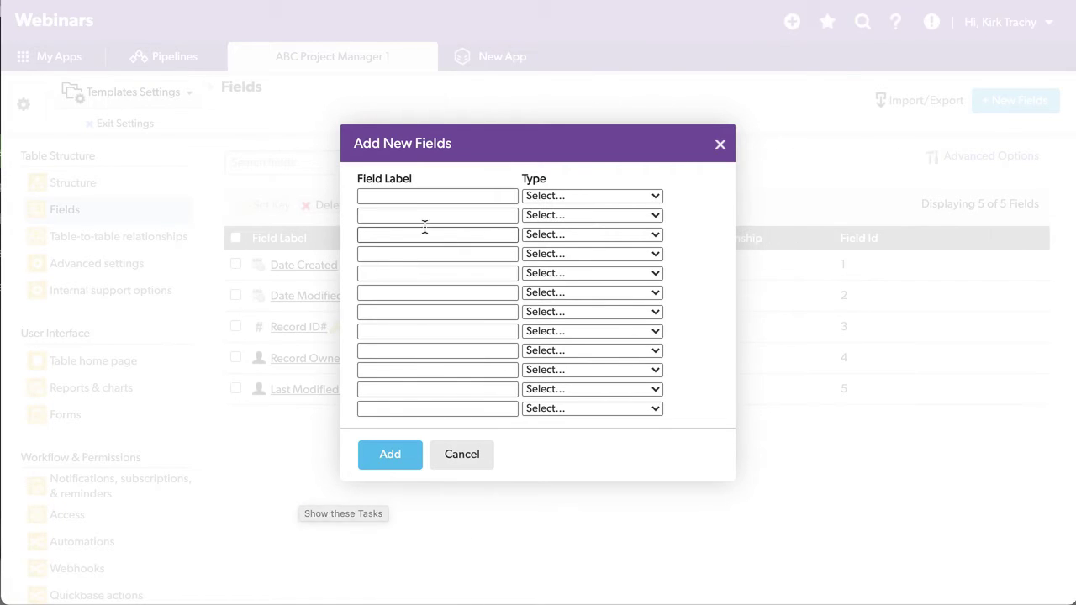
Step: Define the first new field as Type with the field type Text - Multiple Choice
left_click(381, 194)
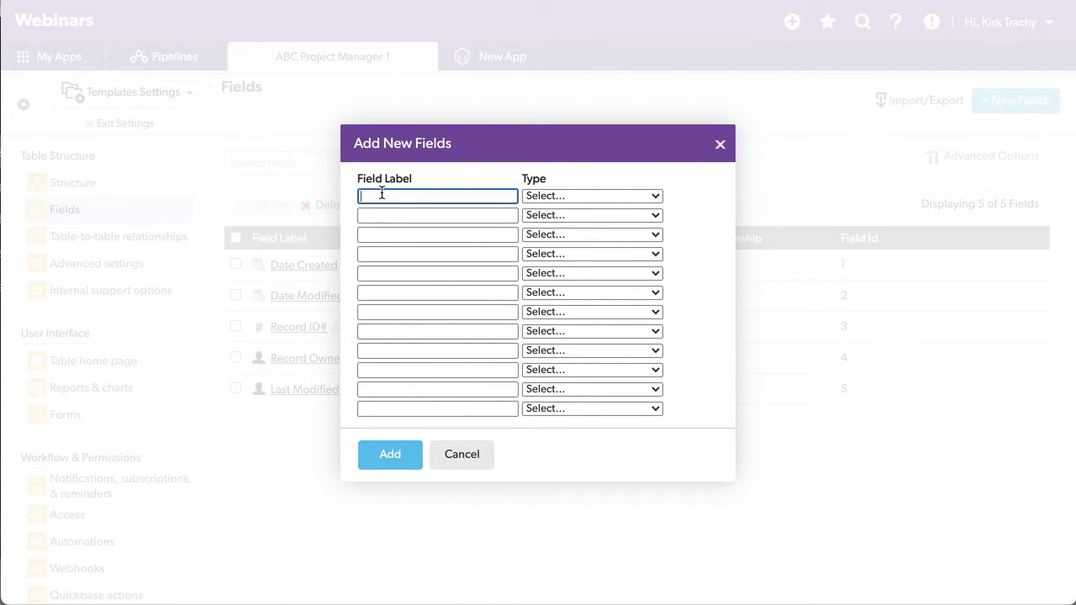
type("Type")
key("Tab")
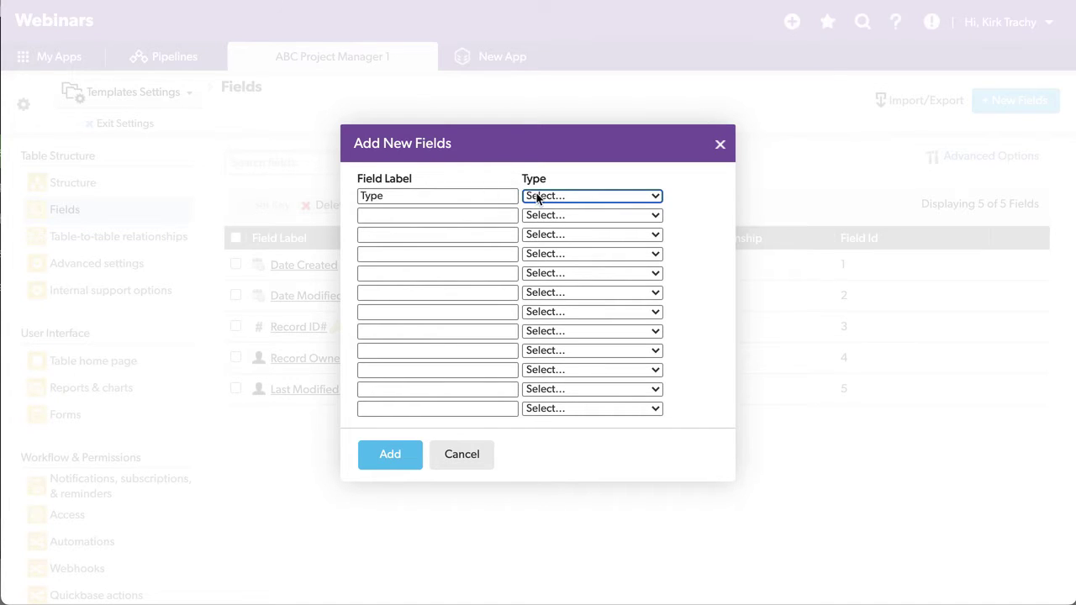
key("Down")
key("Down")
key("Down")
Step: Define a Task field of type Text and a Duration field of type Numeric, and add the new fields to the table
left_click(371, 212)
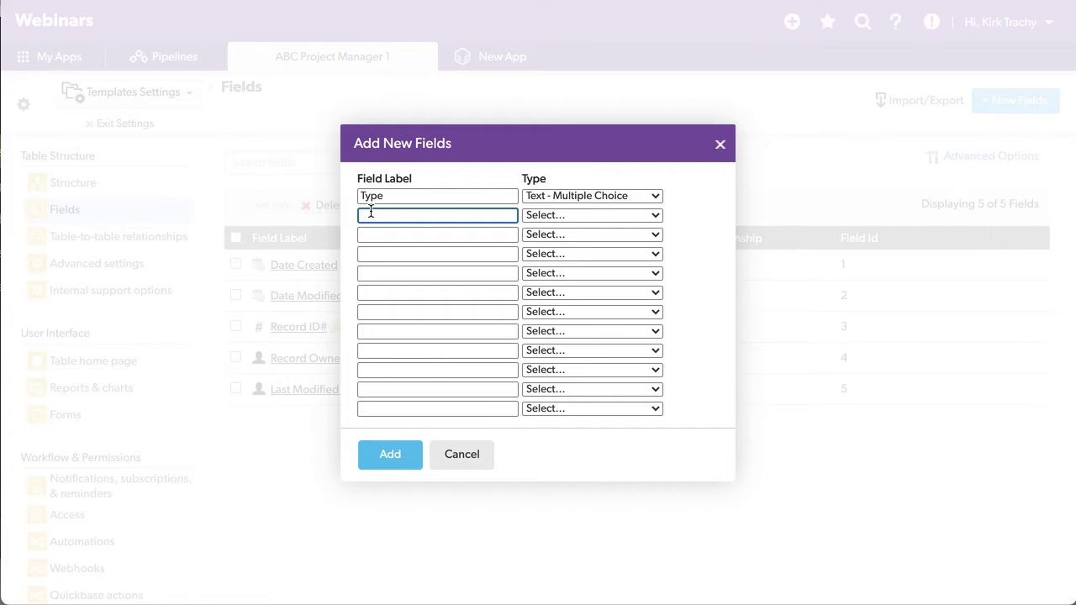
type("Task")
key("Tab")
key("Down")
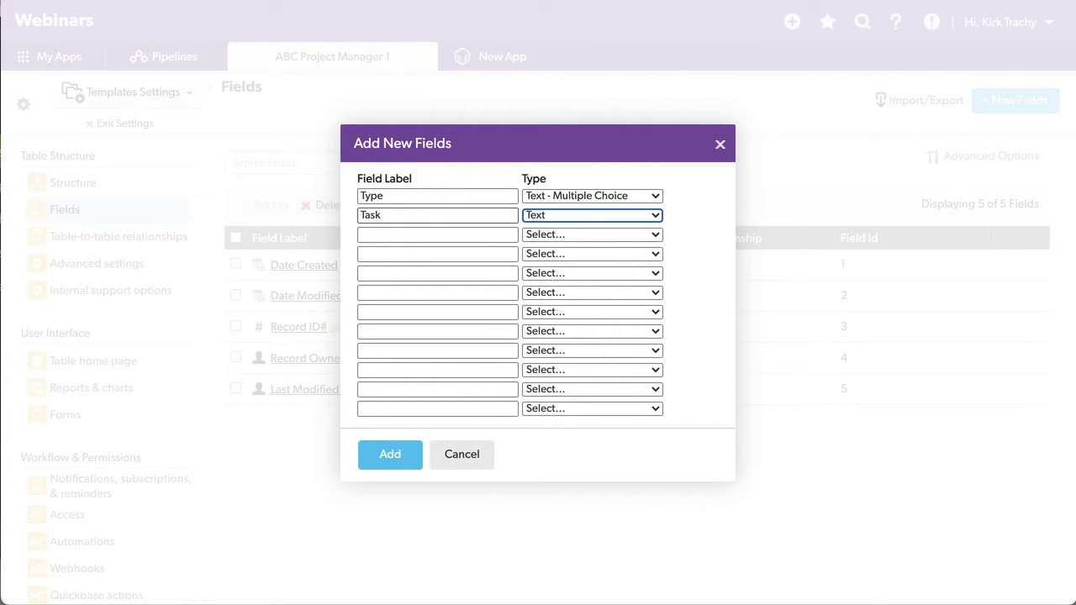
key("Tab")
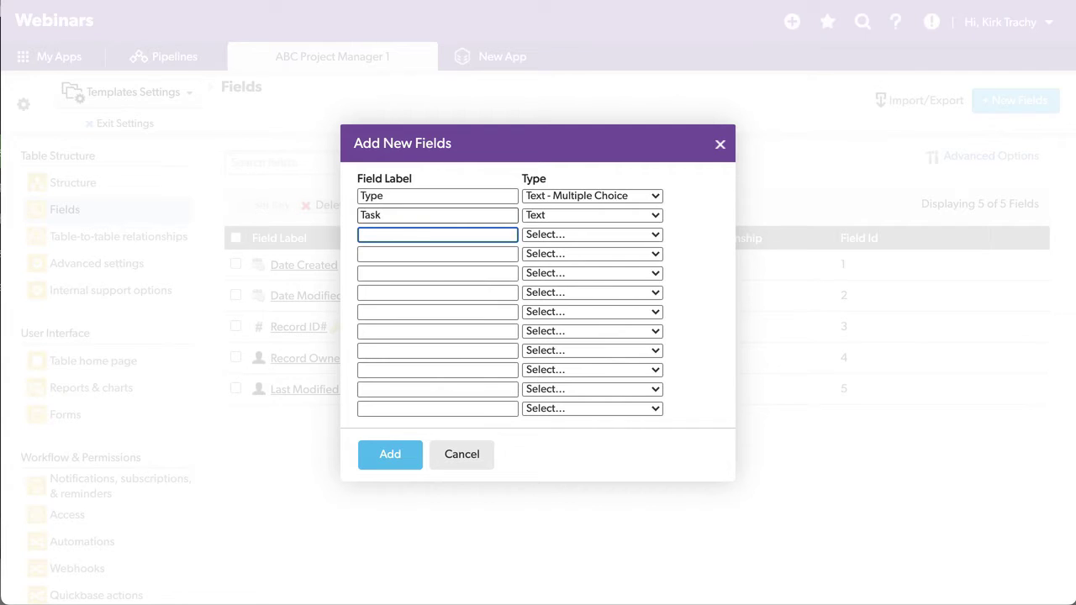
type("Duration")
key("Tab")
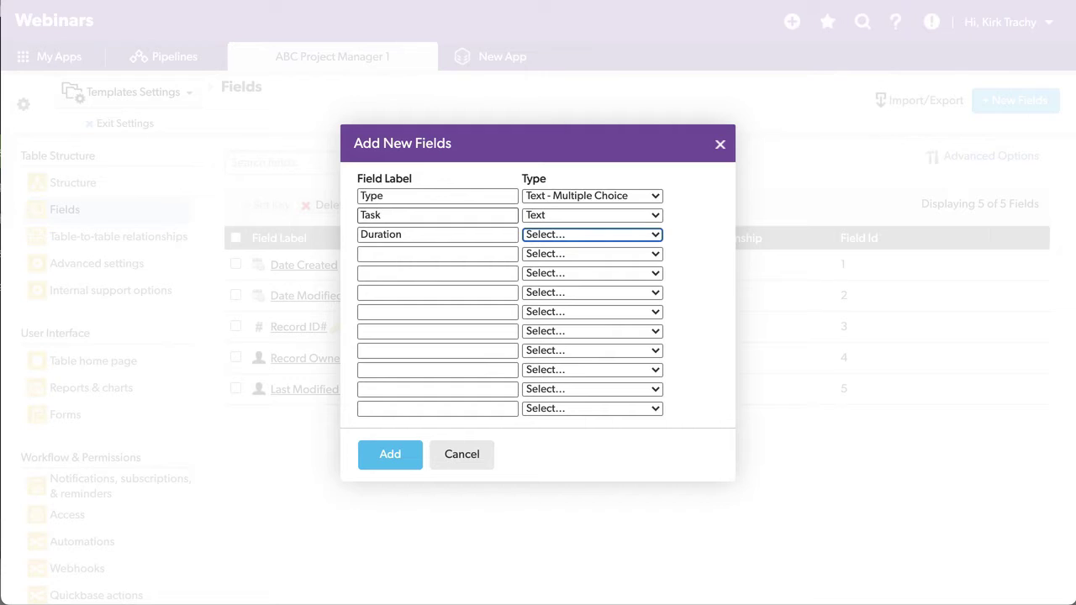
key("n")
key("Tab")
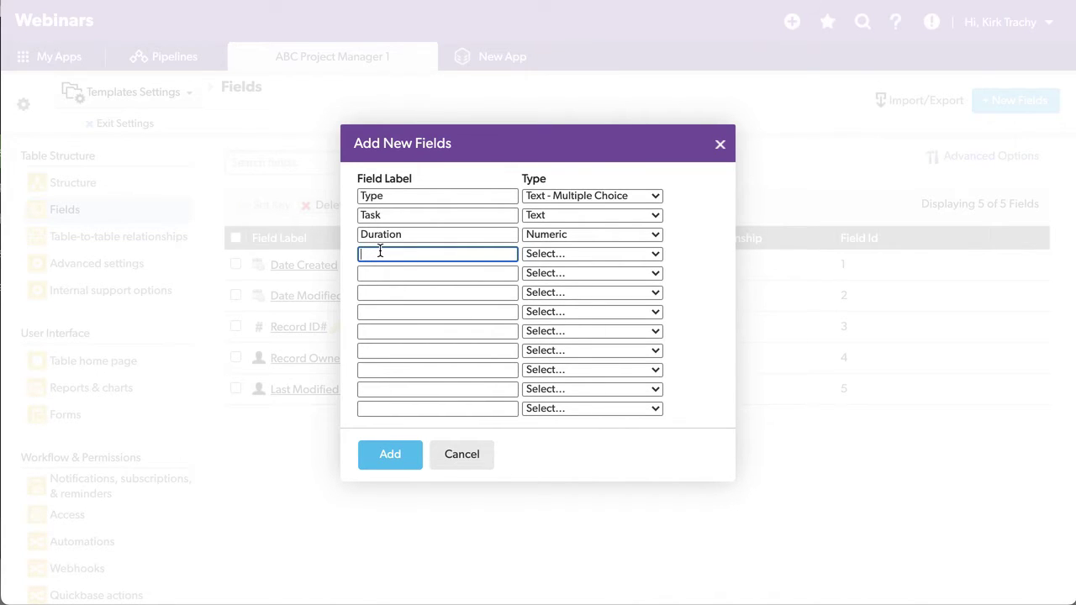
left_click(380, 460)
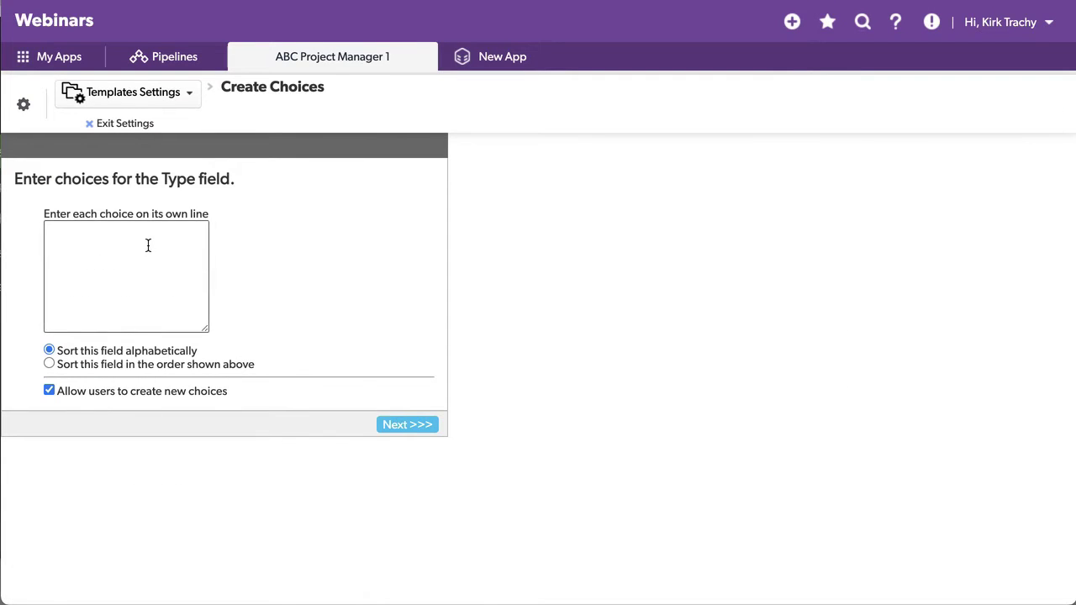
Step: Enter On Boarding and Dismissal as the choices for the Type field and save them
left_click(148, 245)
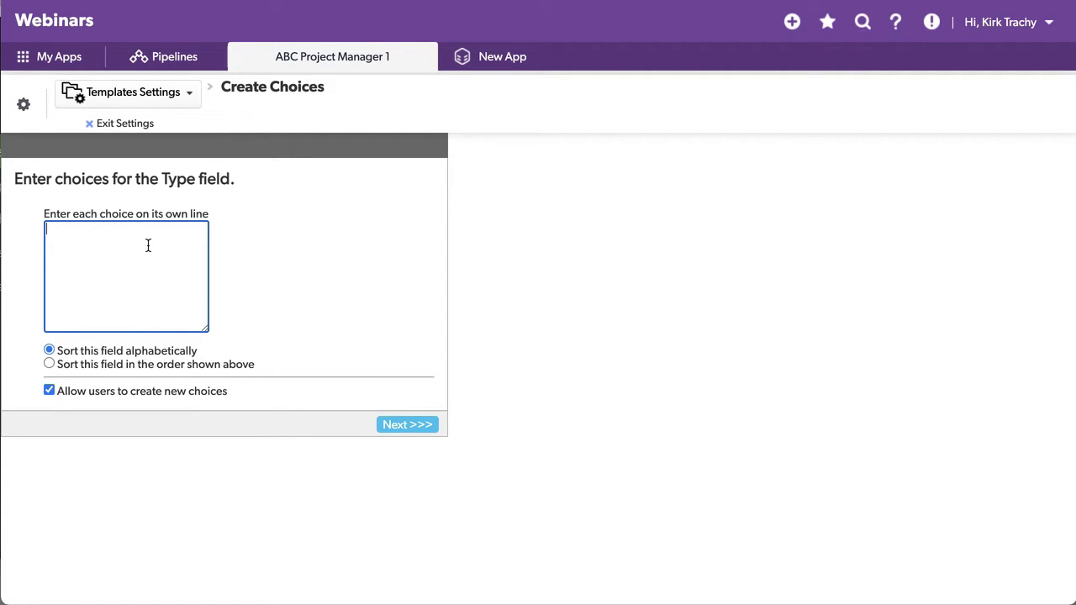
type("On")
type(" Boarding")
type("Dismiss")
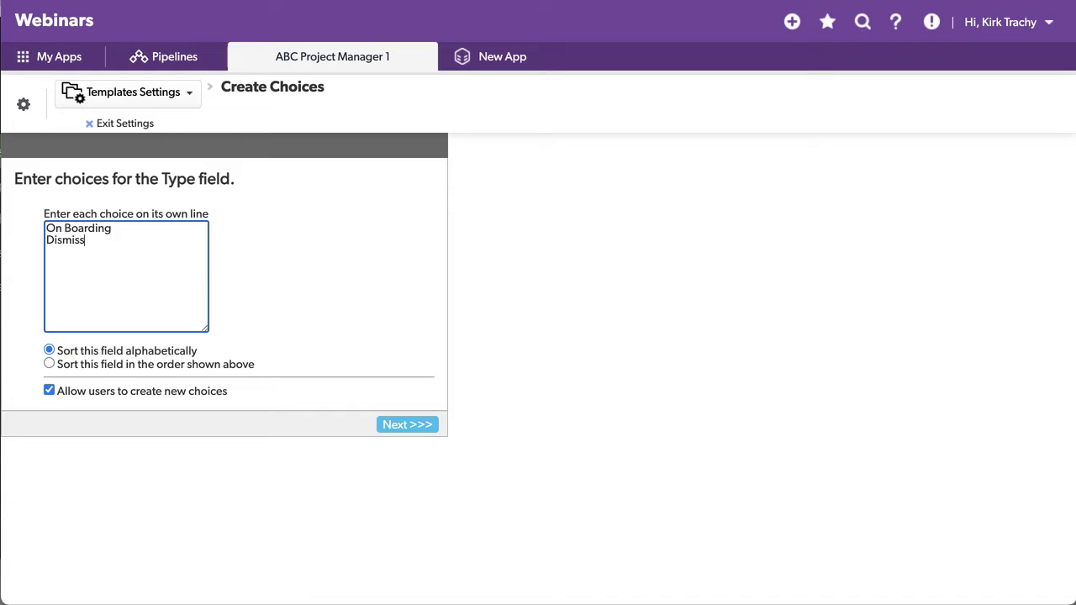
type("al")
left_click(393, 429)
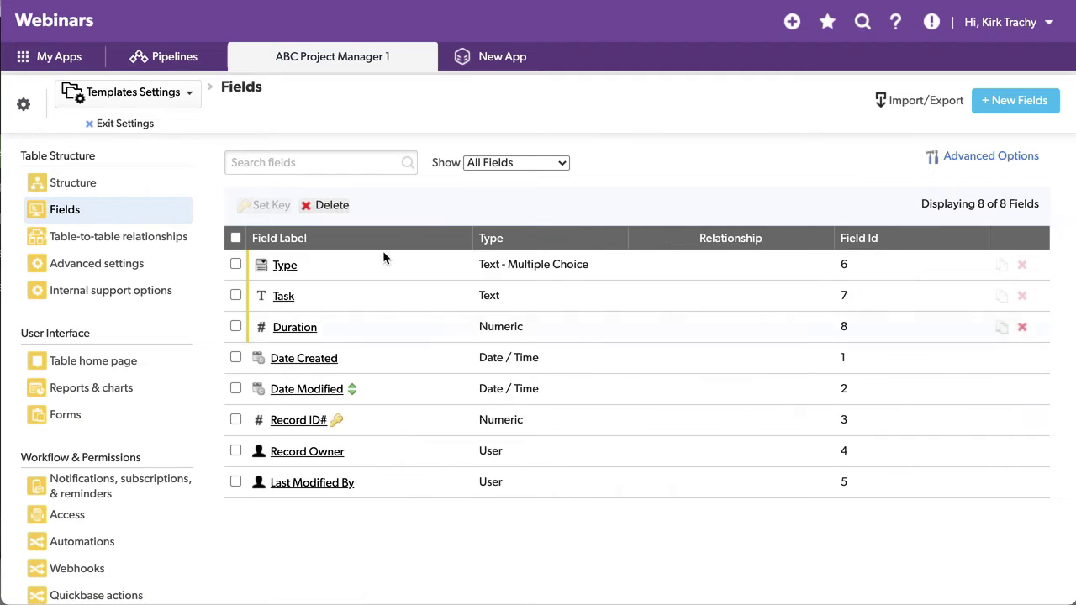
Step: Exit the table settings and save a new Templates record with type On Boarding, task Send Letter and duration 1
left_click(115, 126)
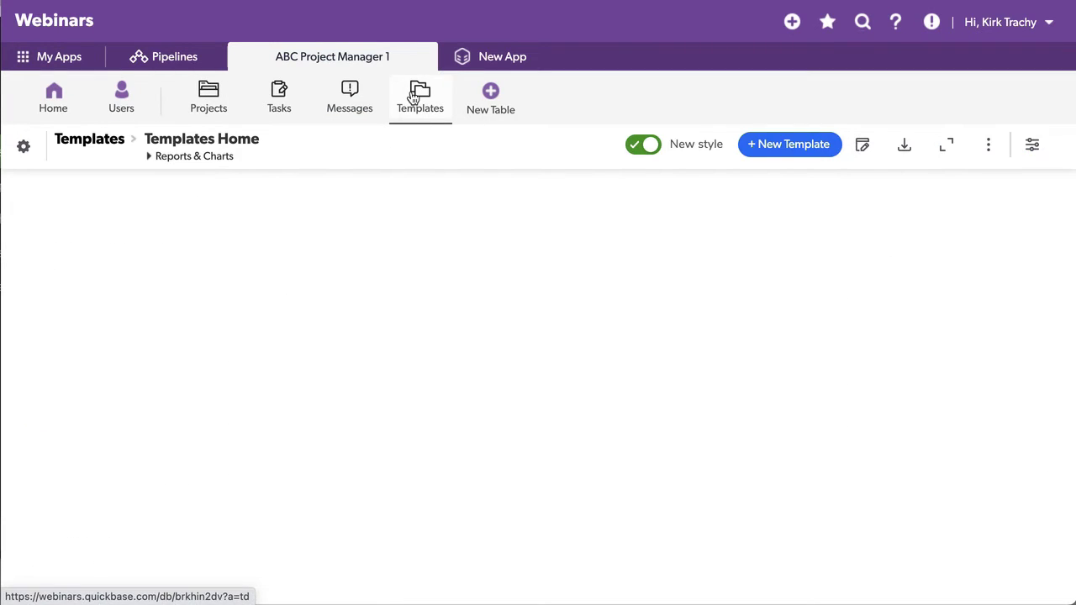
left_click(412, 98)
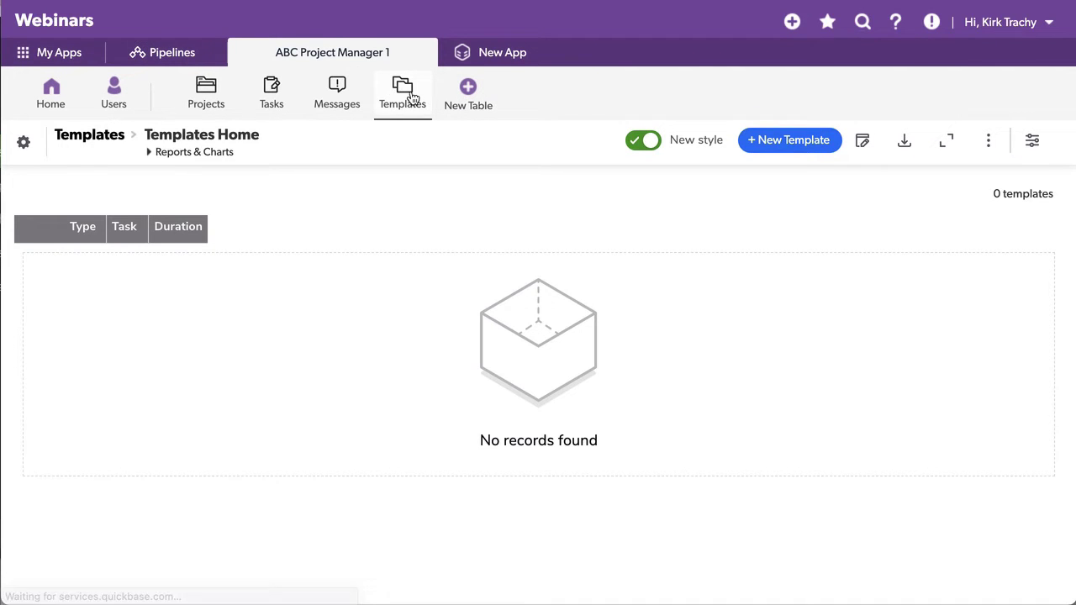
left_click(791, 140)
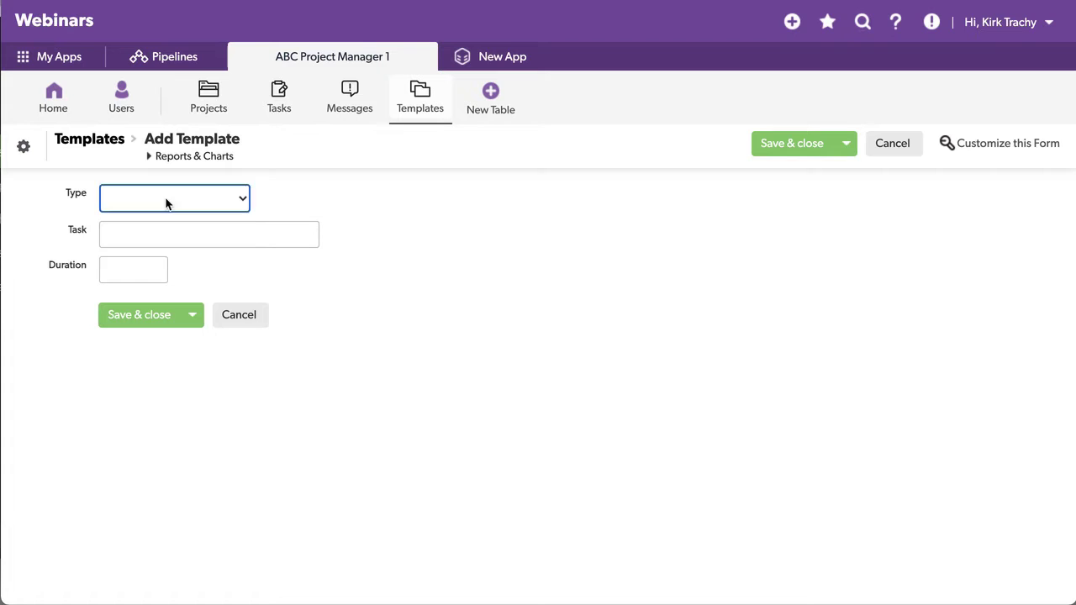
left_click(165, 205)
left_click(153, 238)
left_click(131, 231)
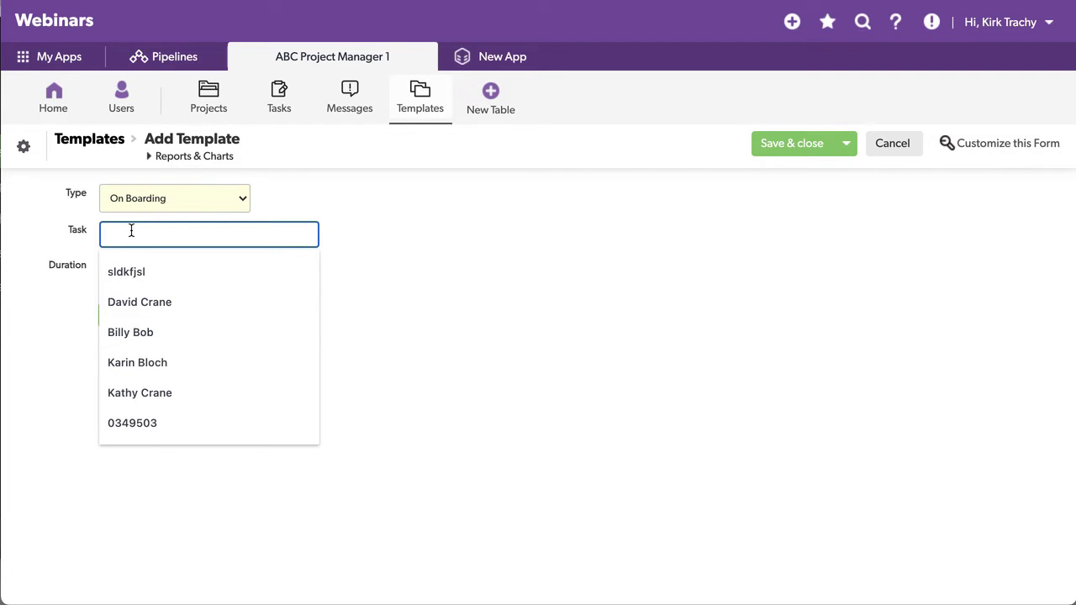
type("Send")
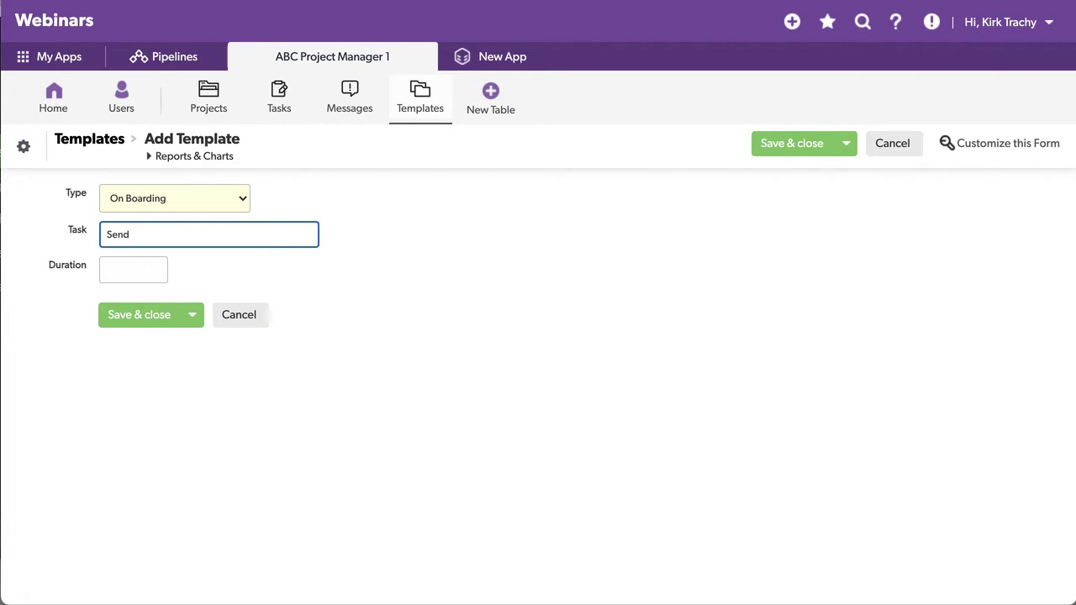
type(" Letter")
left_click(116, 267)
type("1")
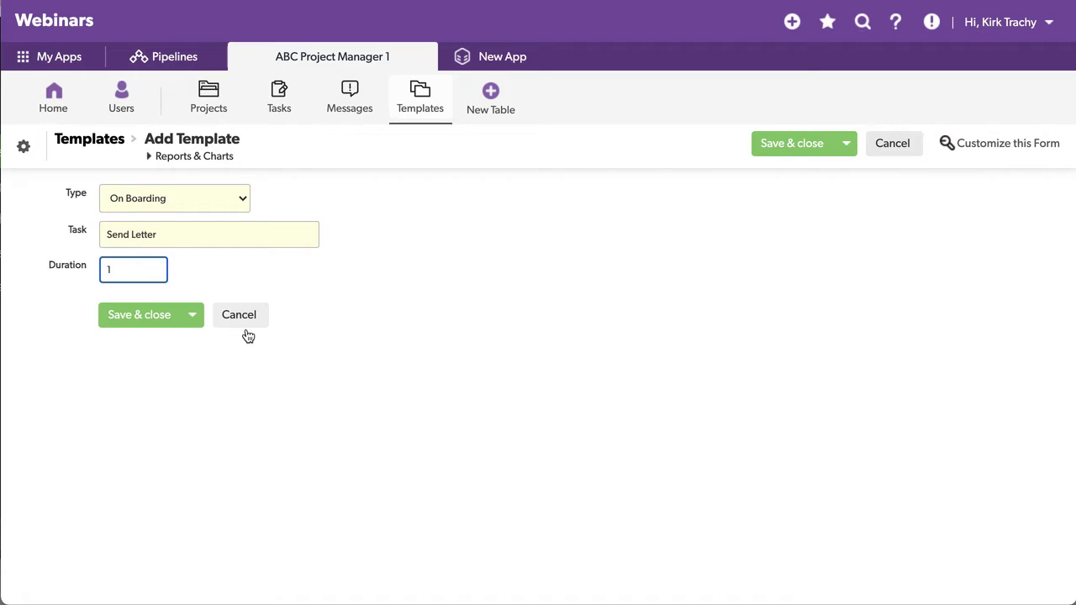
left_click(120, 324)
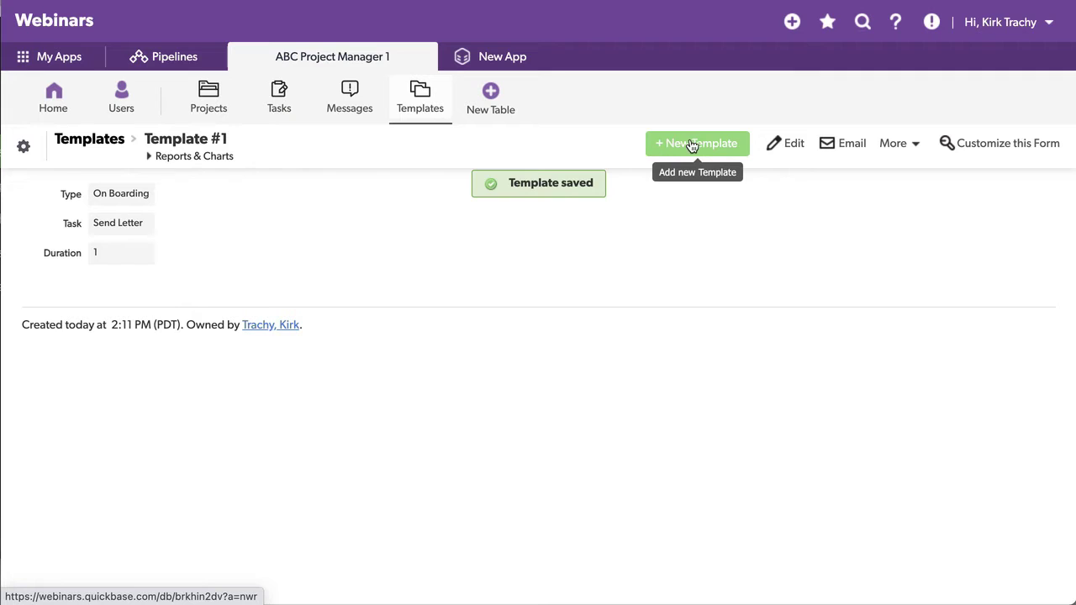
Step: Add and save a template record with type On Boarding, task Order Laptop and duration 5
left_click(697, 144)
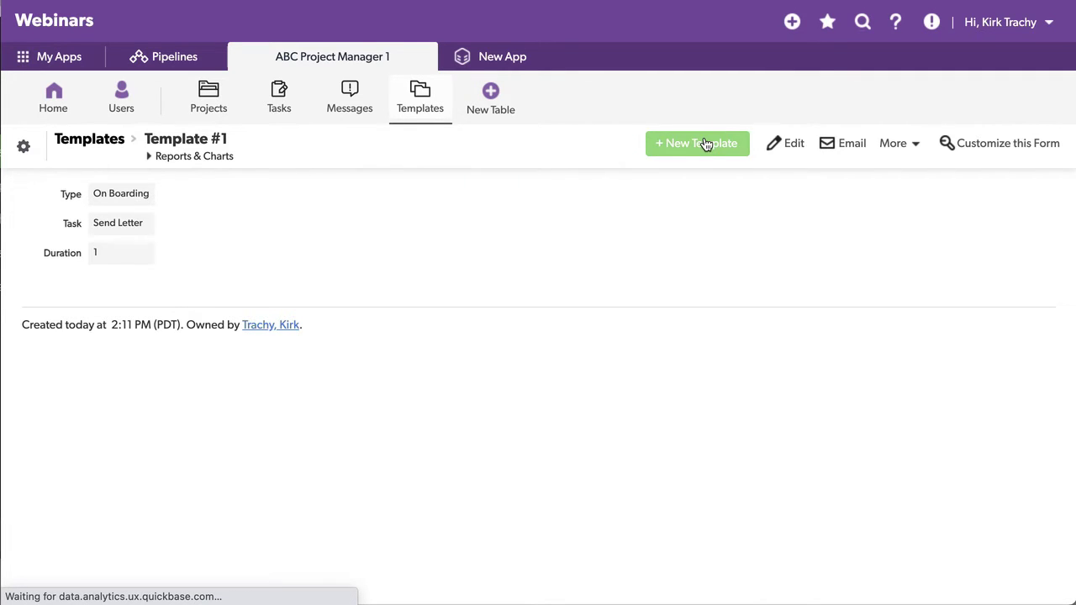
left_click(135, 199)
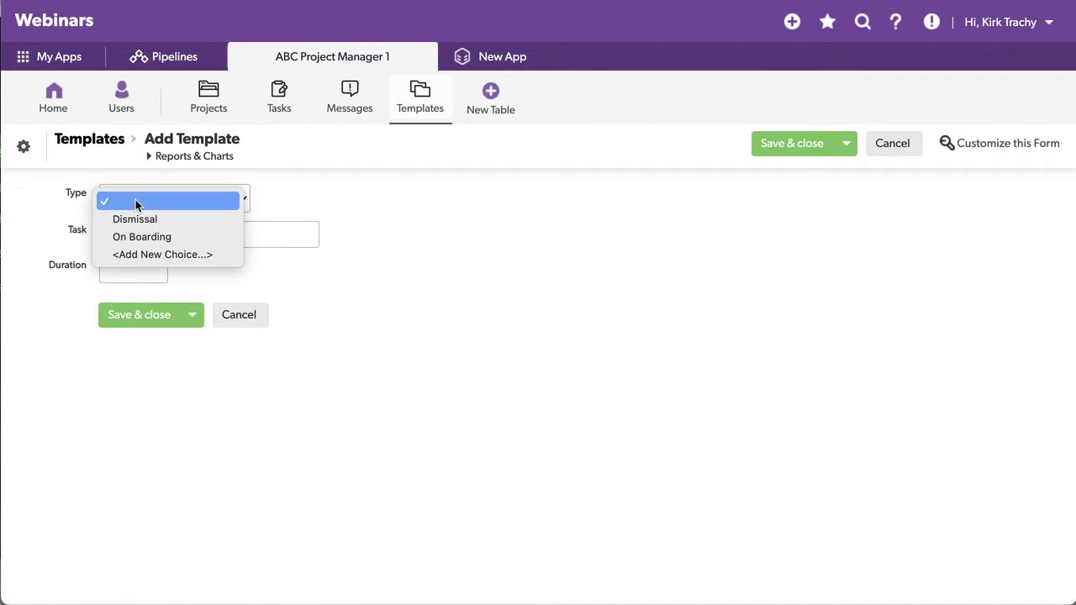
left_click(151, 236)
left_click(136, 234)
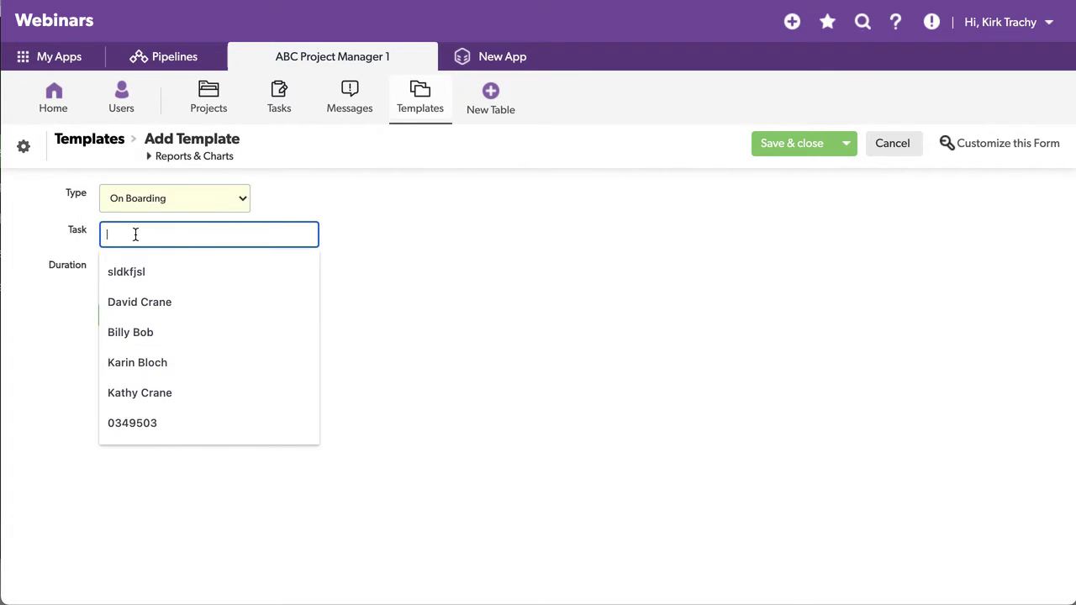
type("O")
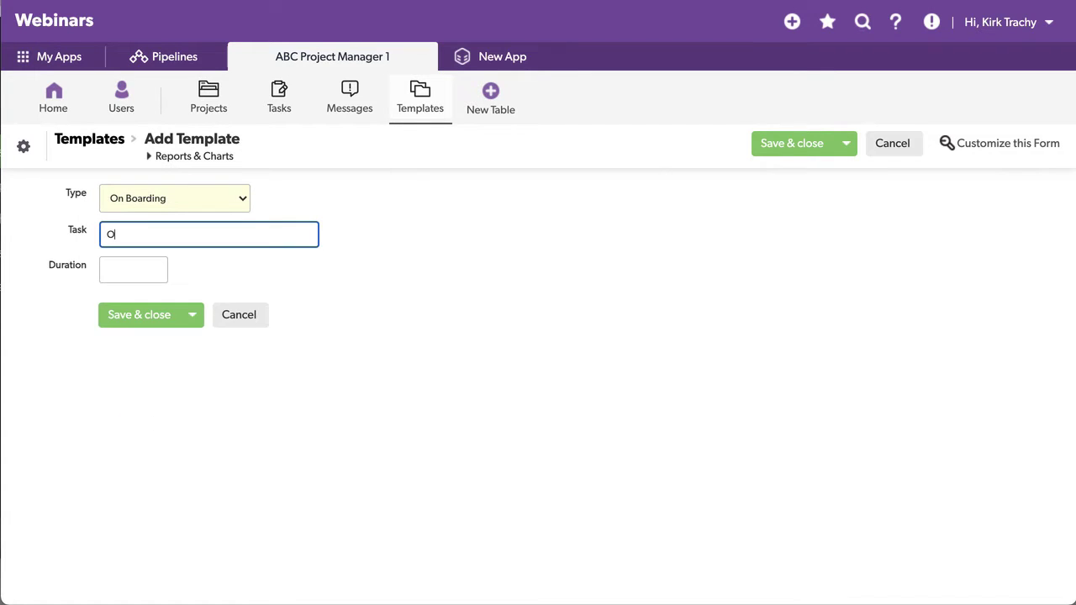
type("rder Laptop")
left_click(119, 269)
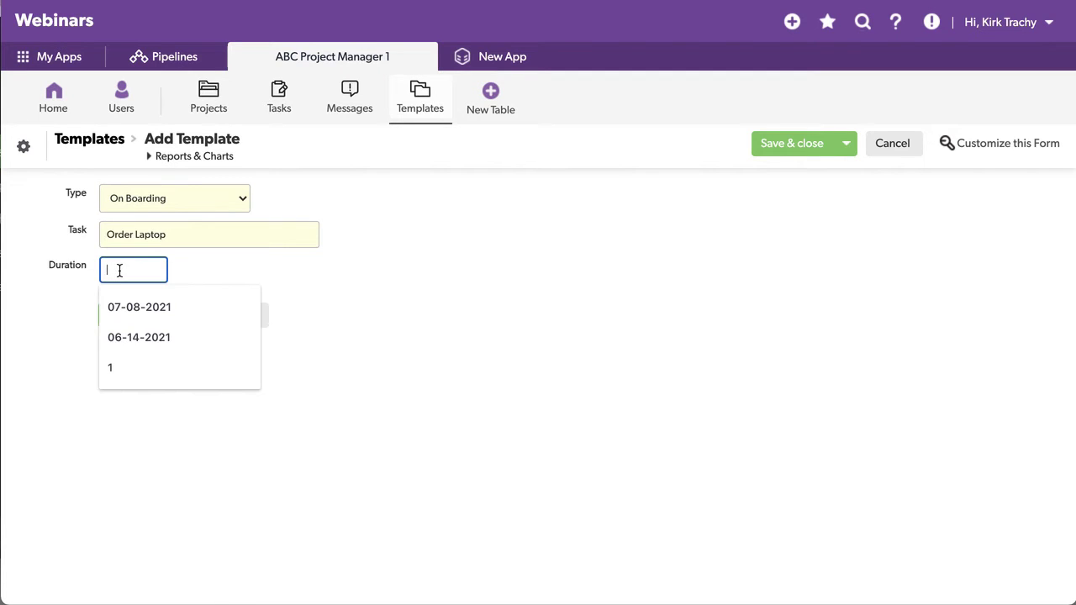
type("5")
left_click(145, 318)
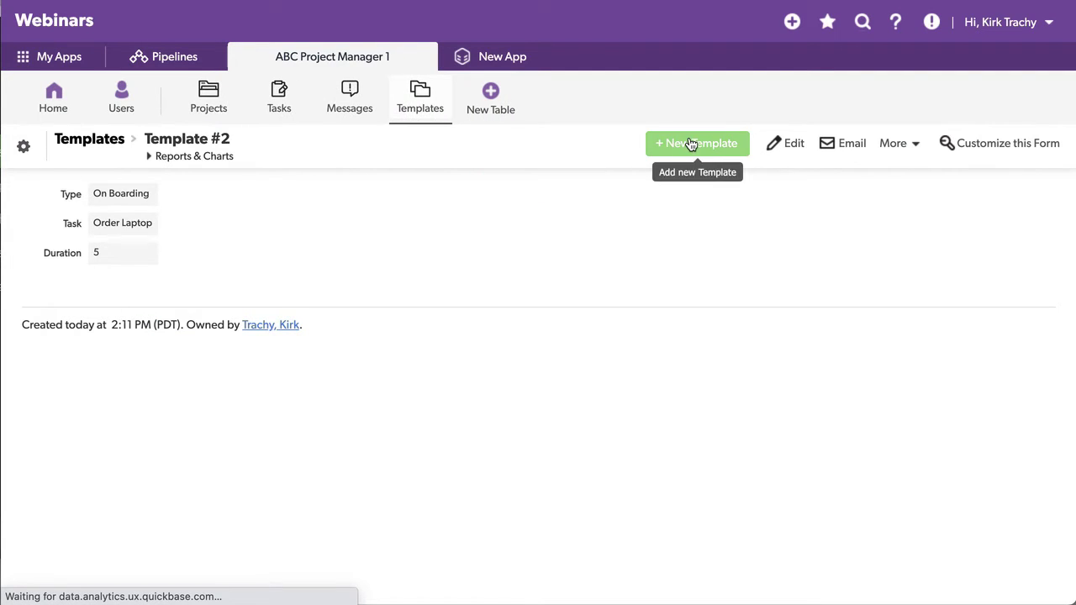
Step: Add and save a template record with type On Boarding, task Set up Monitor and duration 1
left_click(684, 148)
left_click(192, 206)
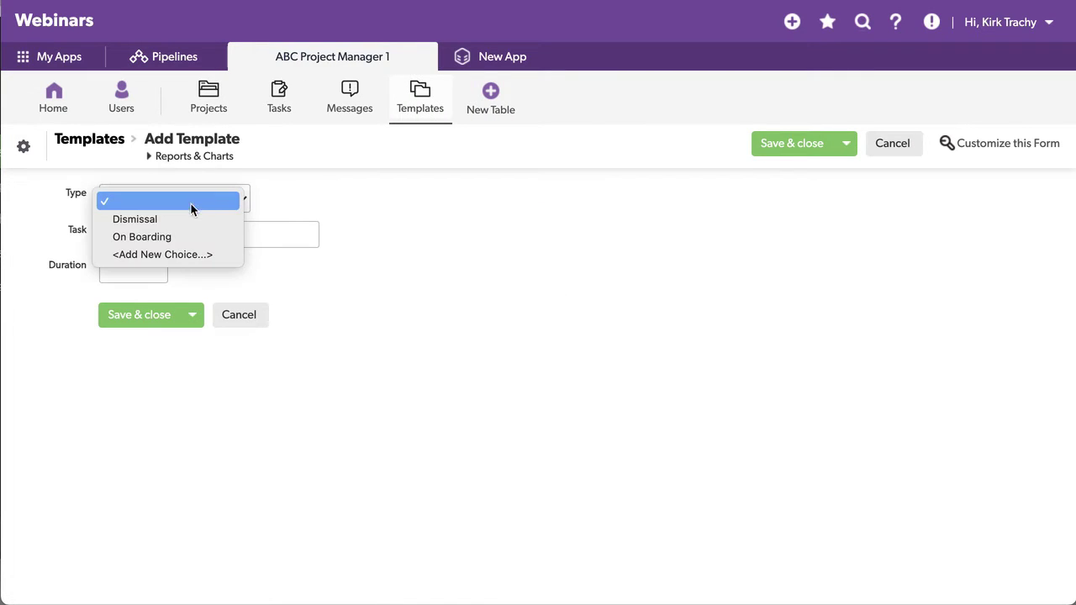
left_click(145, 238)
left_click(143, 233)
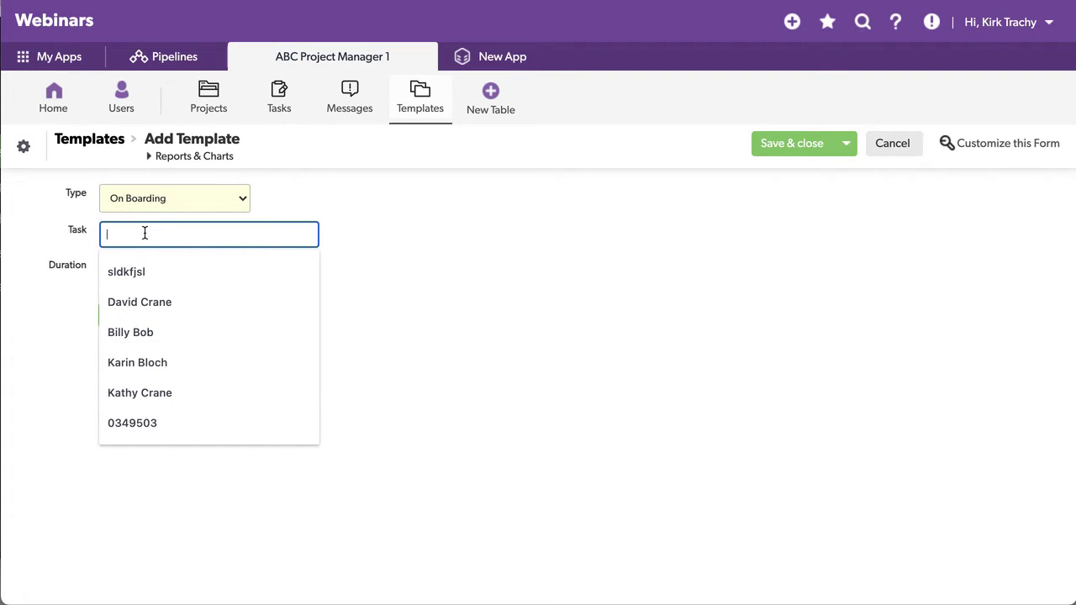
type("Set")
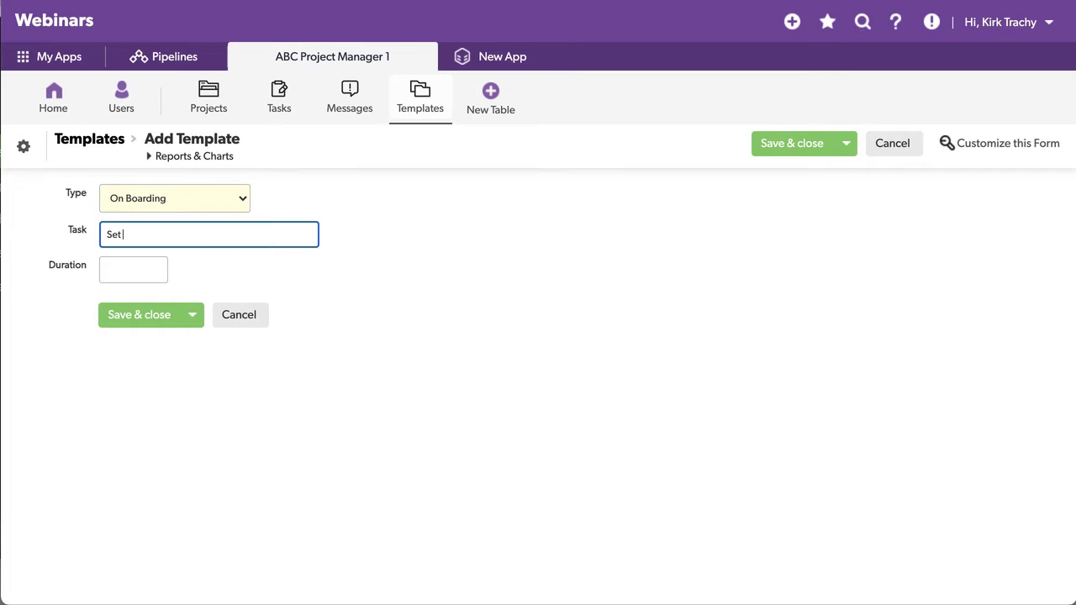
type(" up Monitor")
left_click(126, 267)
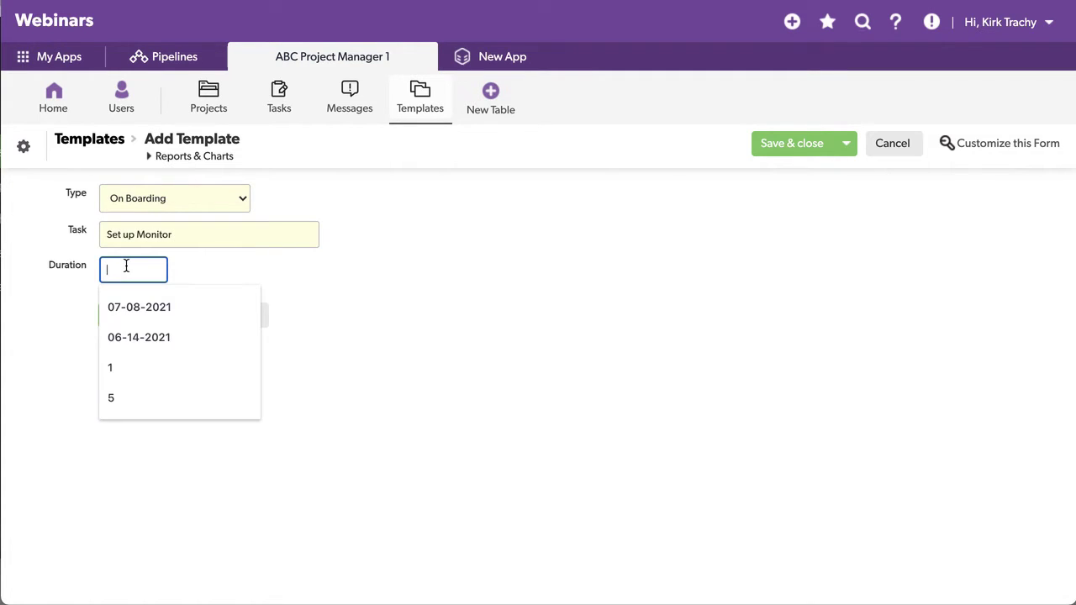
type("1")
left_click(122, 315)
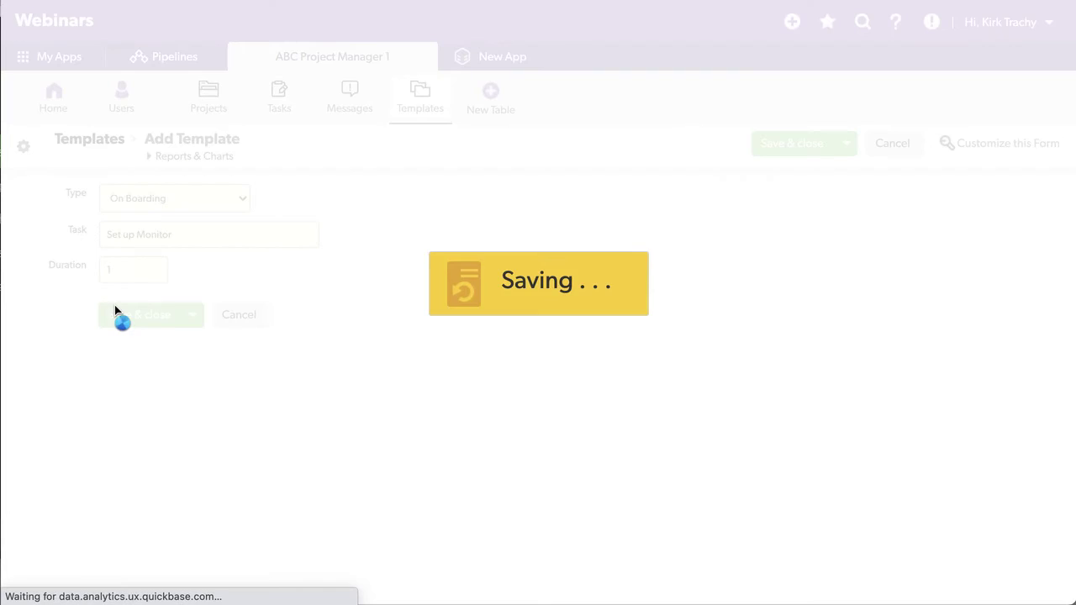
Step: Add and save a template record with type Dismissal, task Shut off email and duration 1
left_click(427, 107)
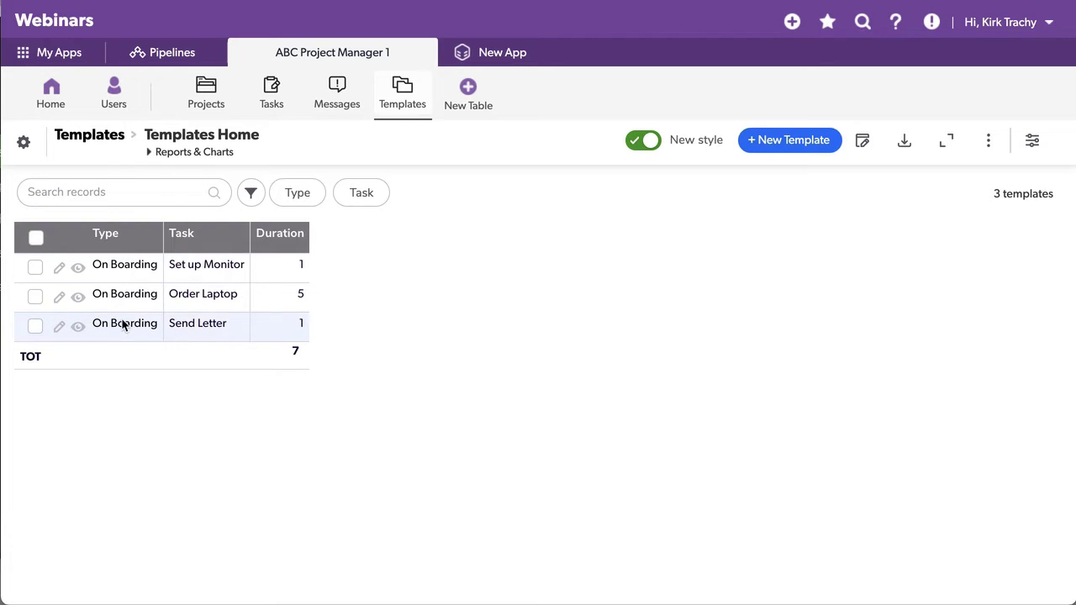
left_click(791, 142)
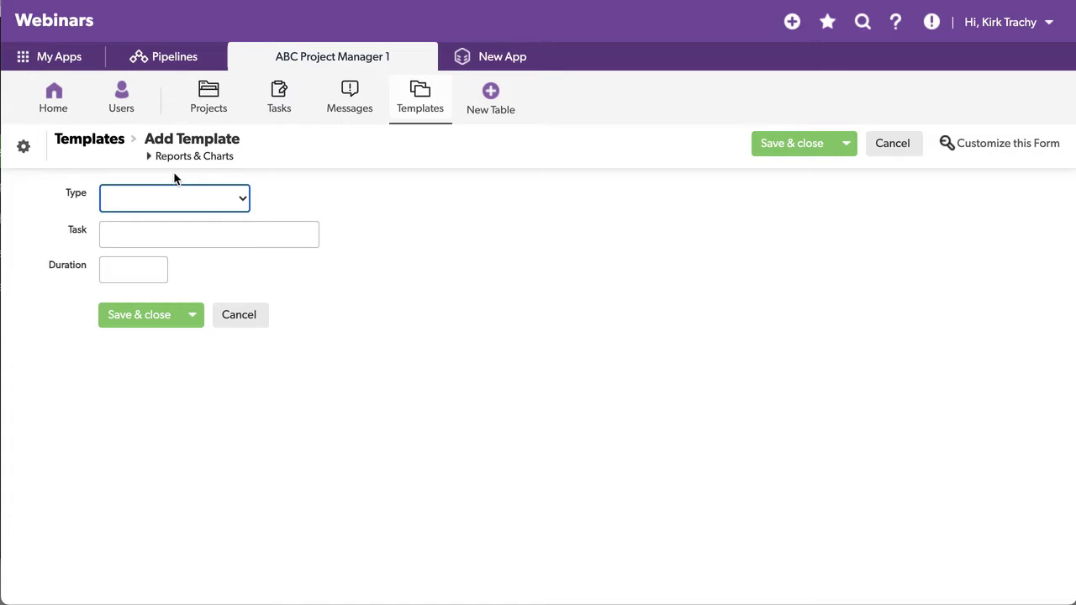
left_click(168, 202)
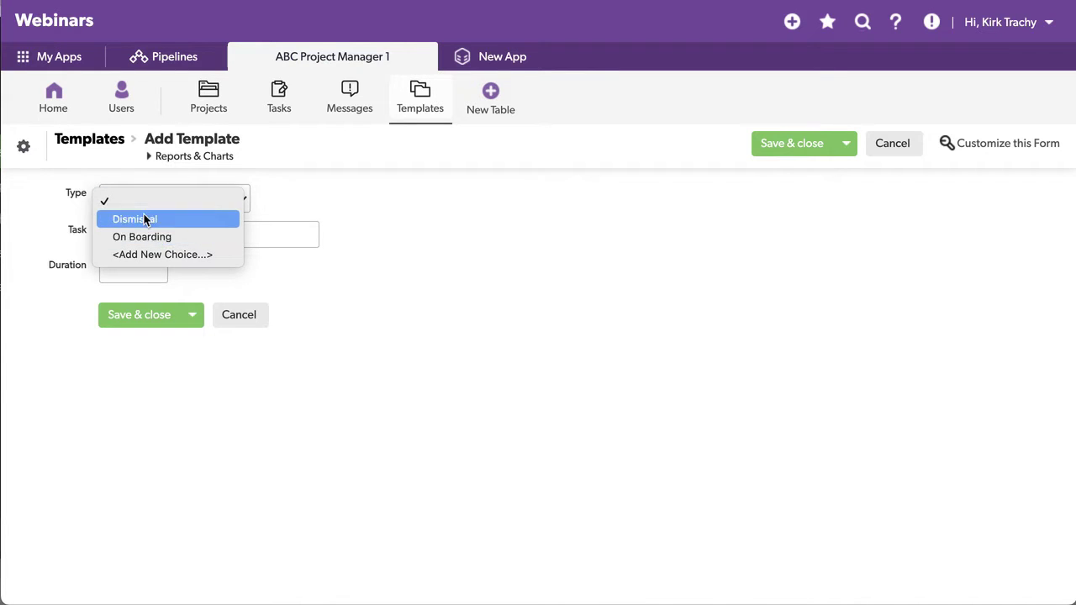
left_click(142, 218)
left_click(112, 236)
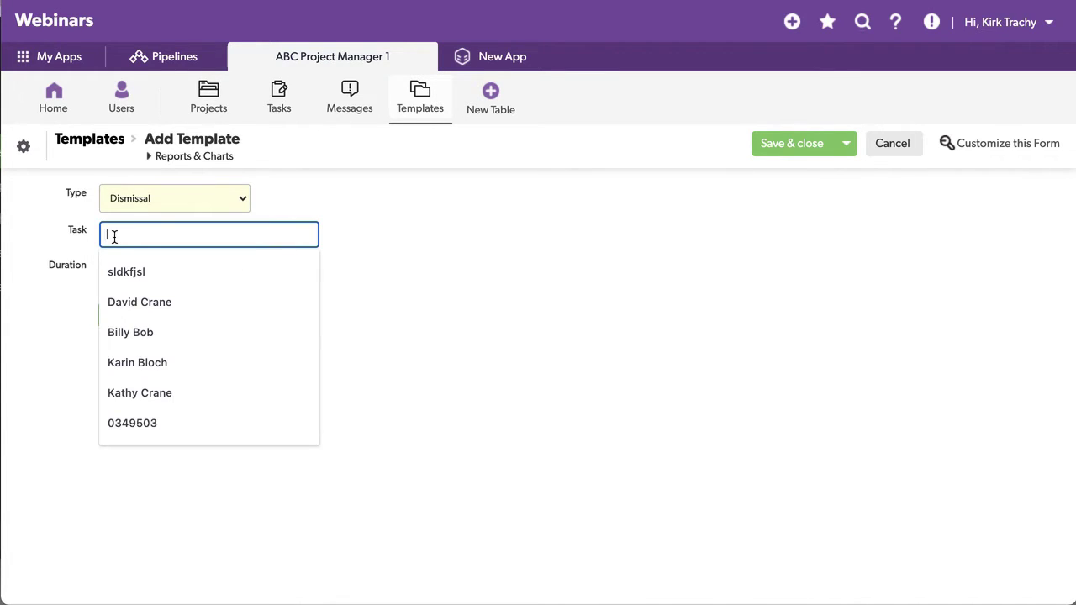
type("Shut of")
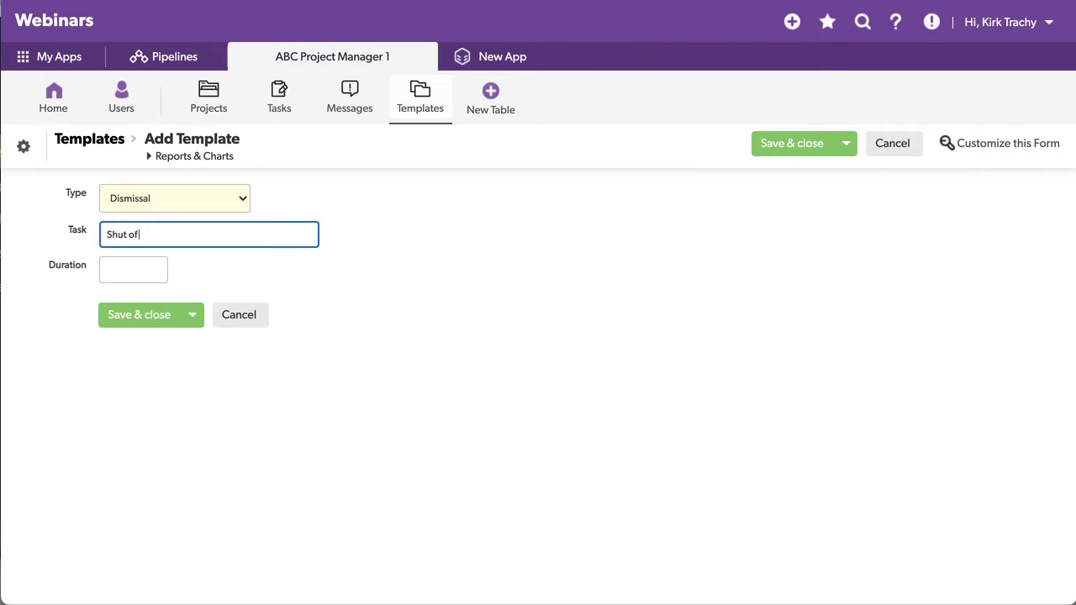
type("f email")
left_click(165, 271)
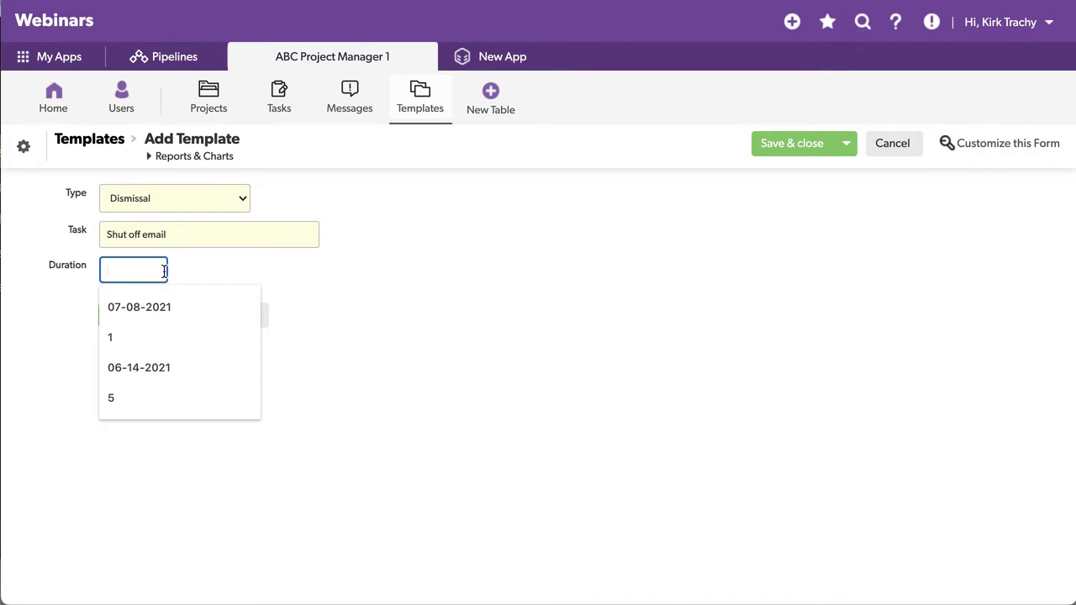
type("1")
left_click(140, 314)
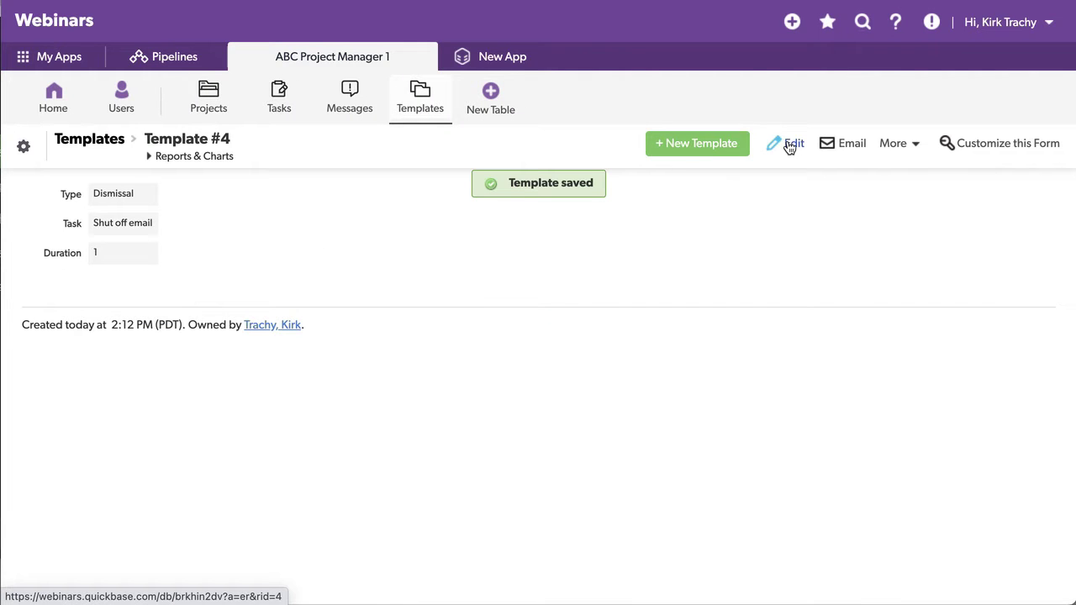
Step: Add and save a template record with type Dismissal, task Send check and duration 4, and return to the Templates list
left_click(703, 148)
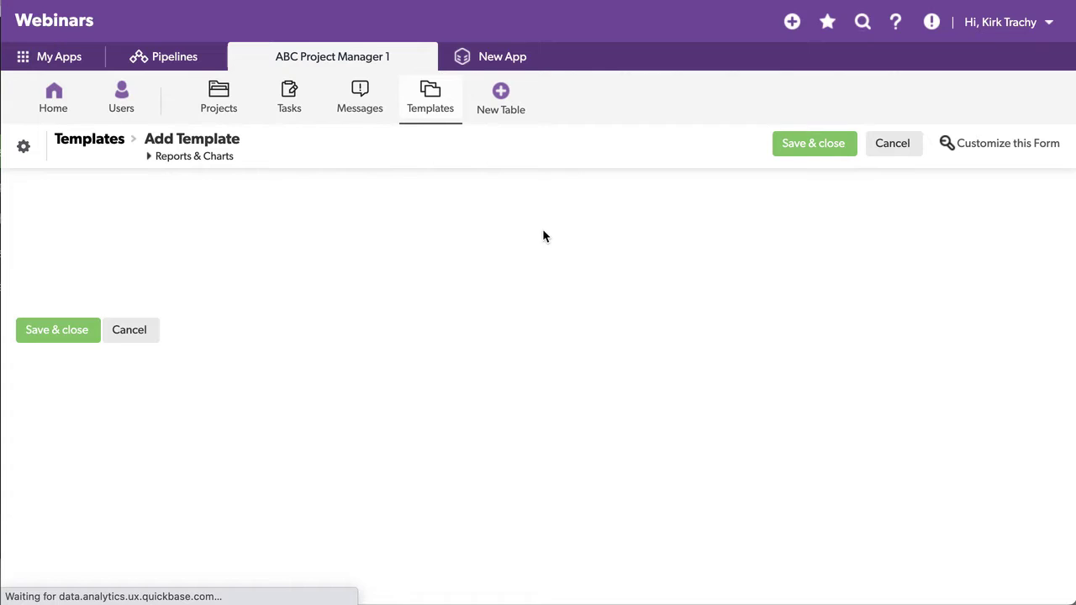
left_click(122, 206)
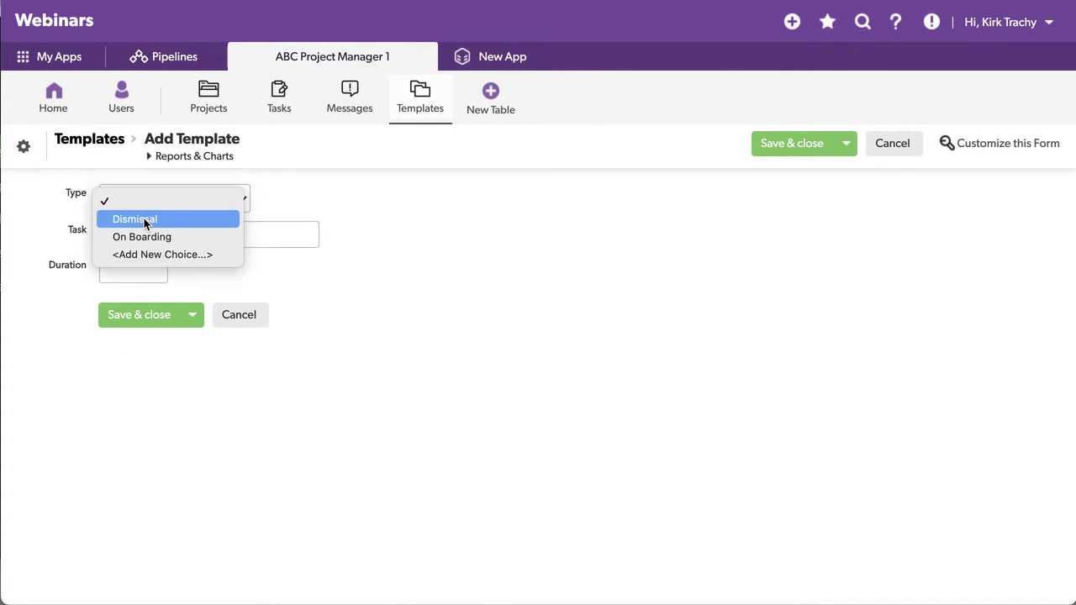
left_click(145, 222)
left_click(137, 232)
type("S")
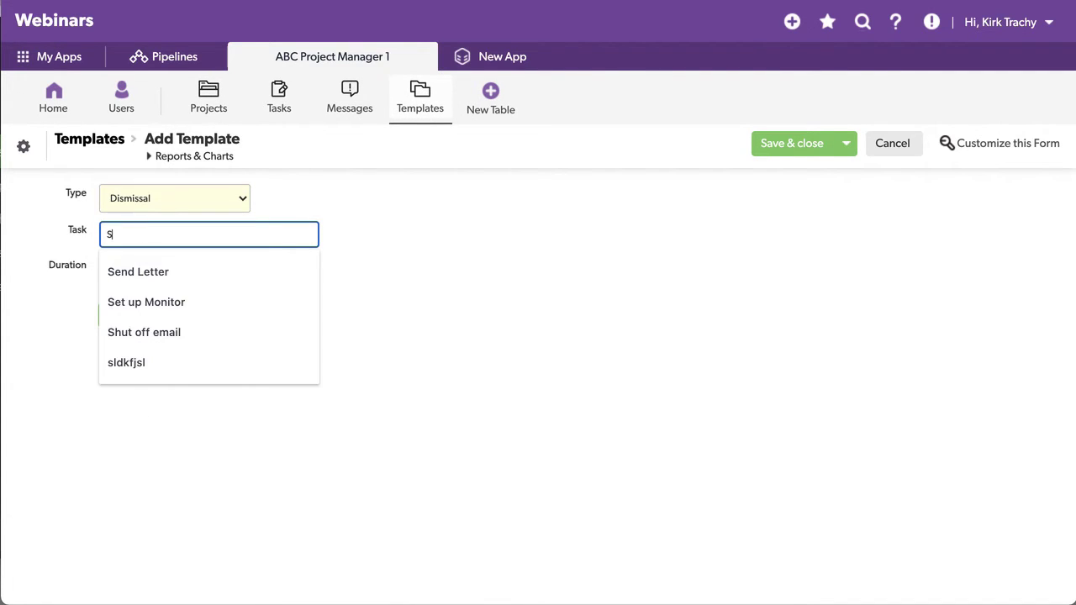
type("end c")
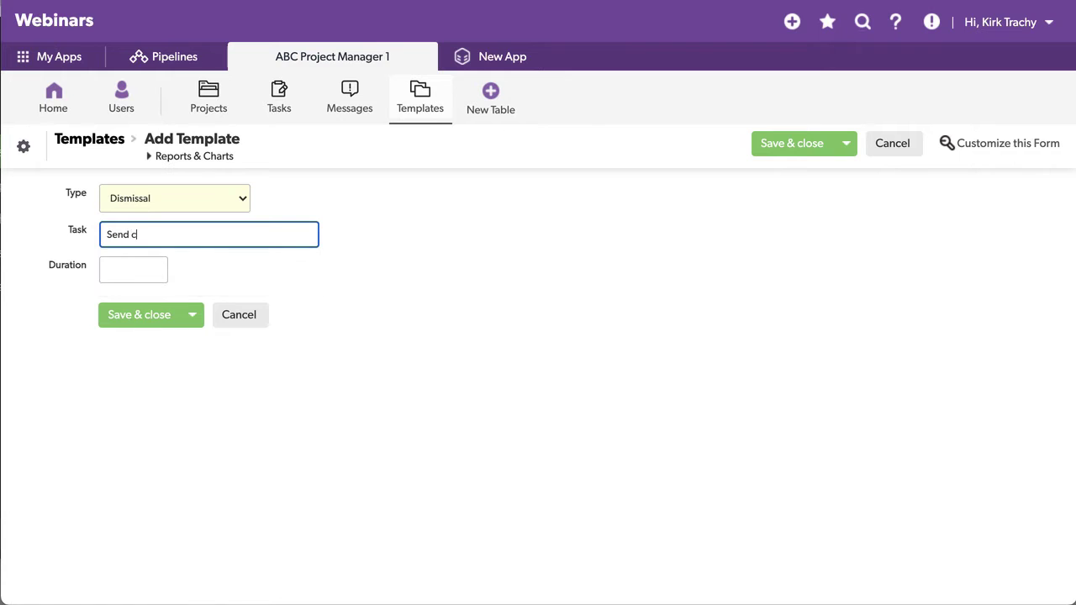
type("heck")
left_click(127, 267)
type("4")
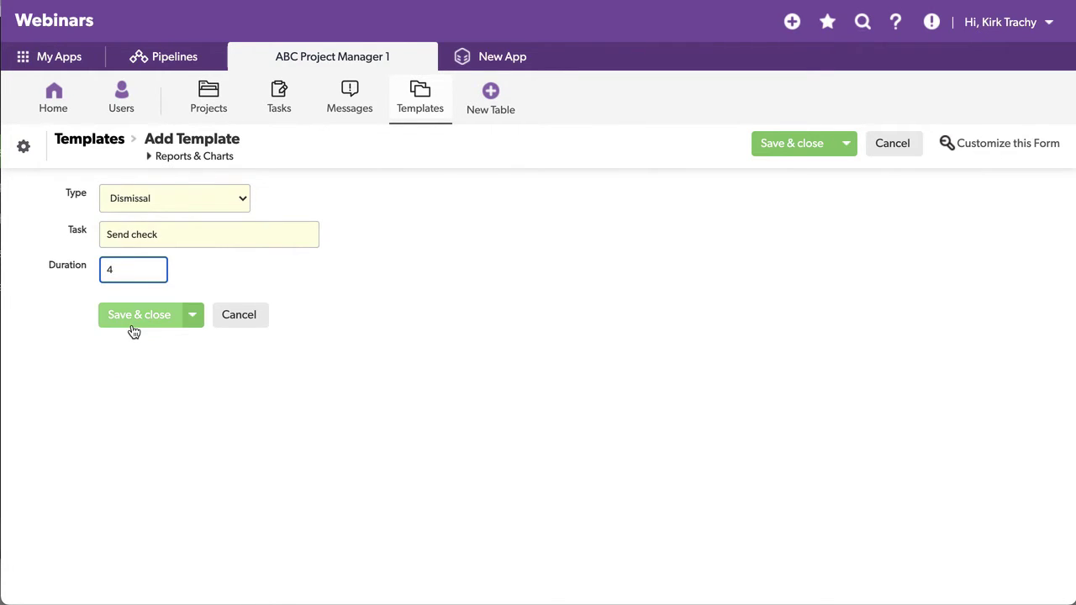
left_click(126, 323)
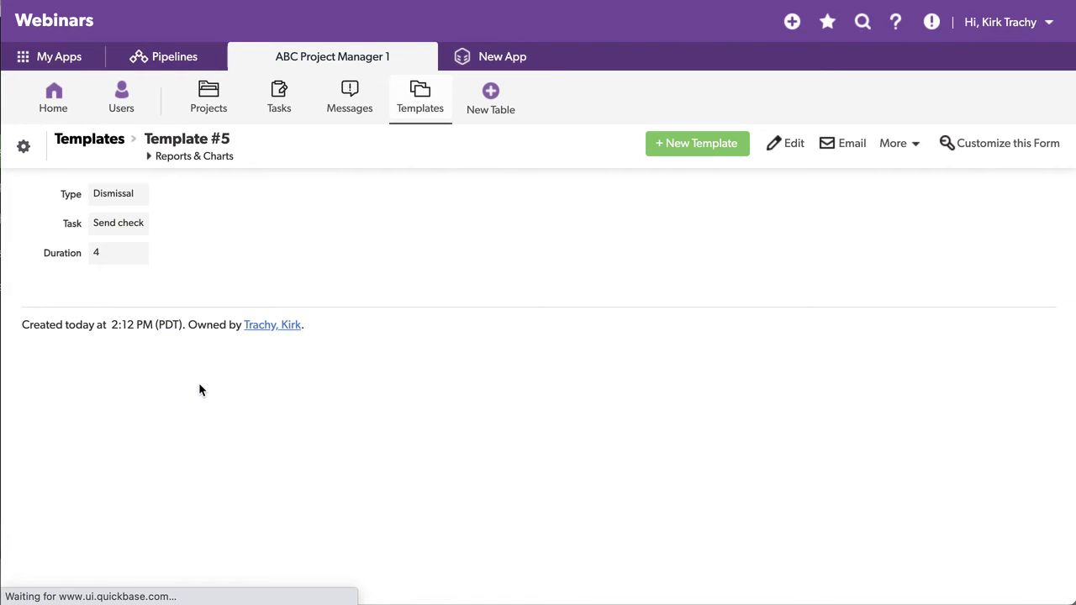
left_click(418, 96)
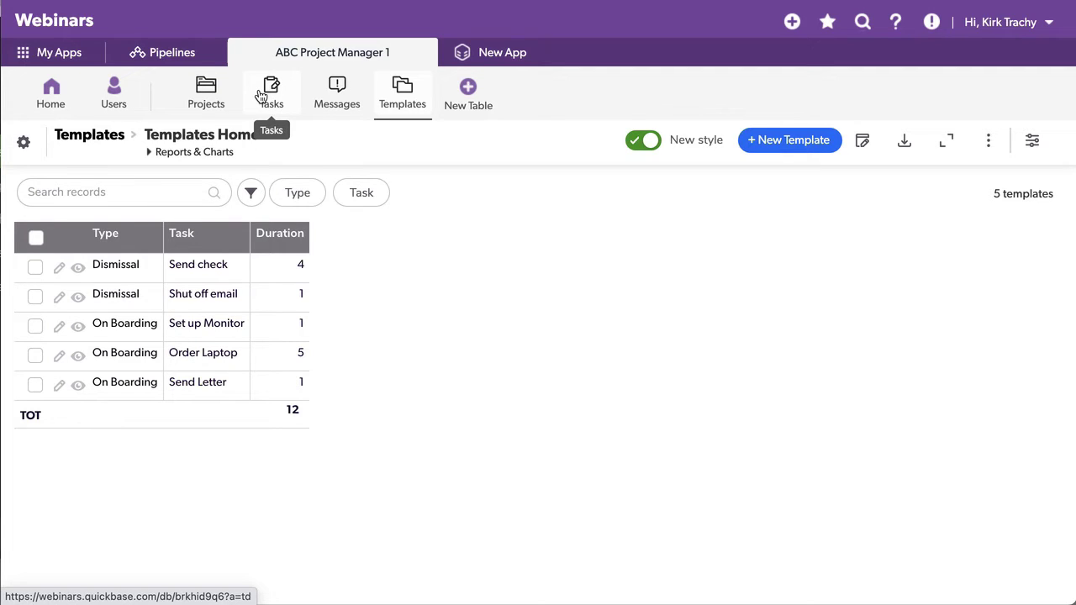
Step: On a new project form, create a Text - Multiple Choice field labelled Type after the Add Task field
left_click(210, 96)
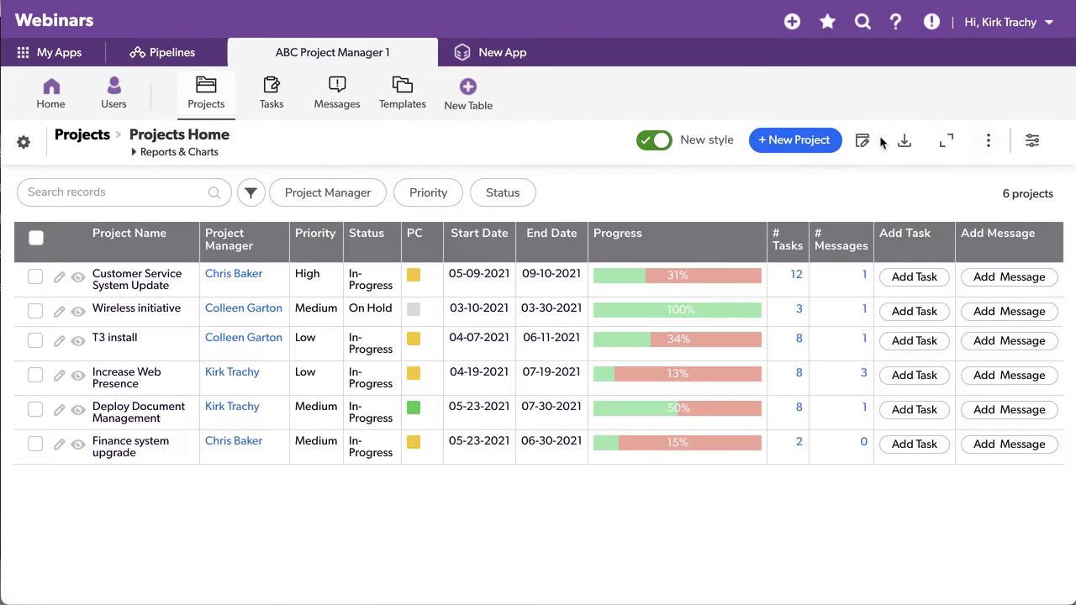
left_click(810, 139)
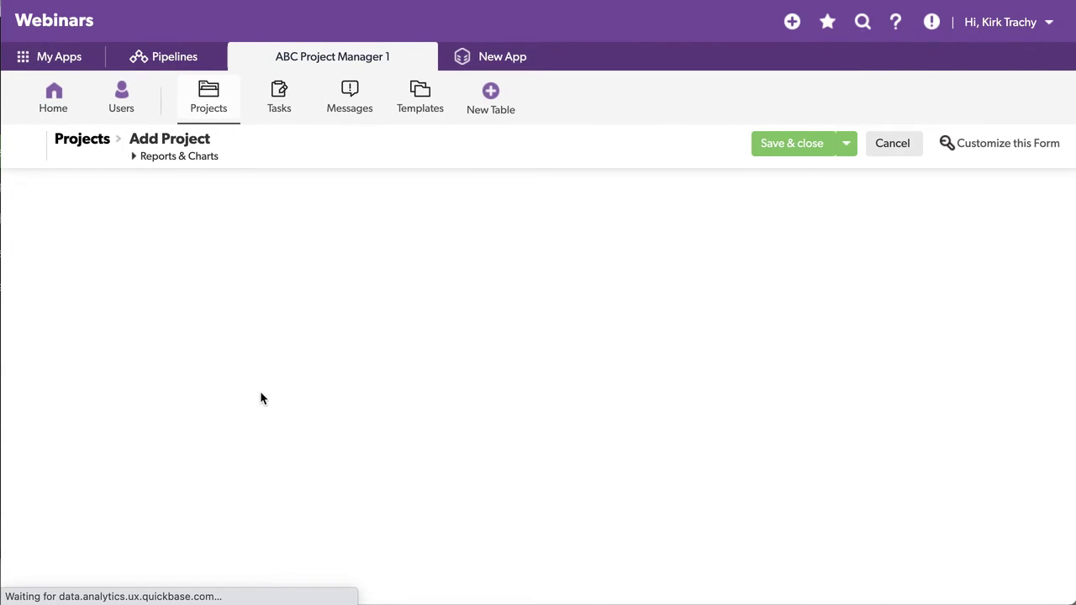
scroll(258, 388, "down", 3)
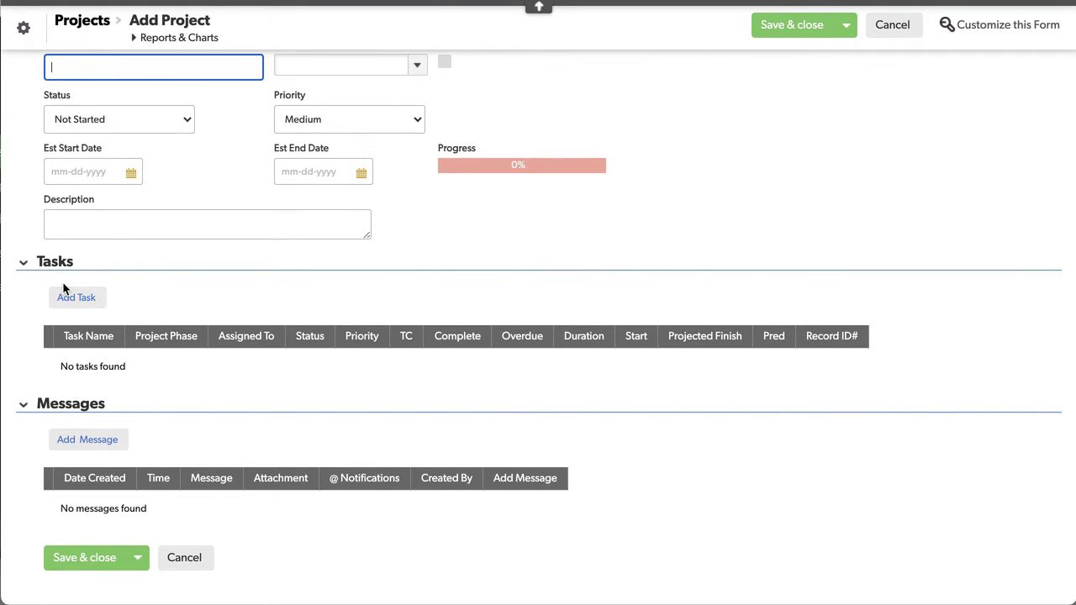
right_click(62, 282)
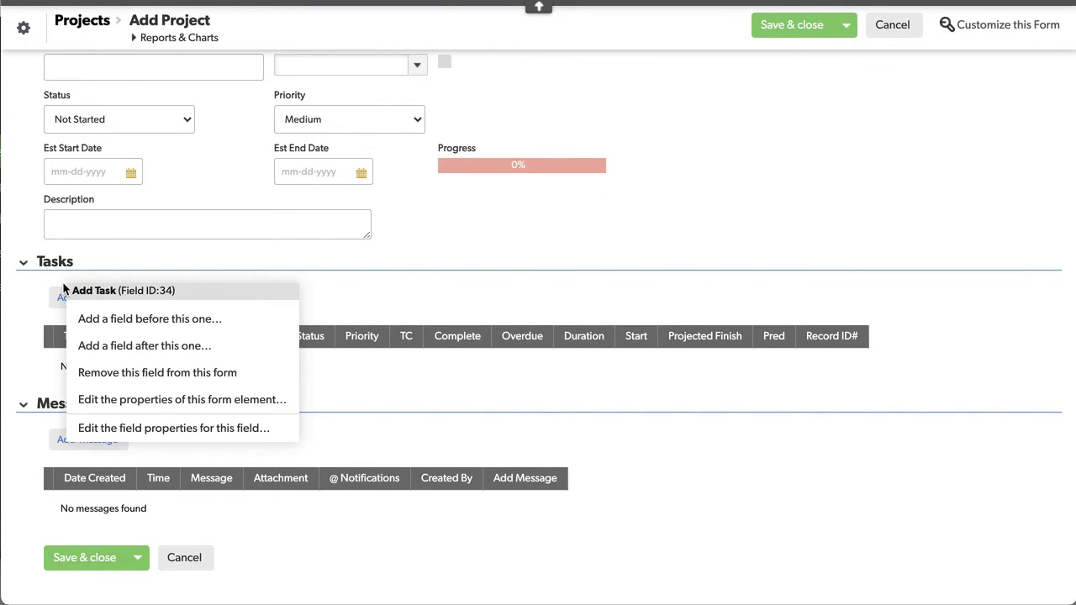
left_click(134, 346)
scroll(133, 346, "down", 3)
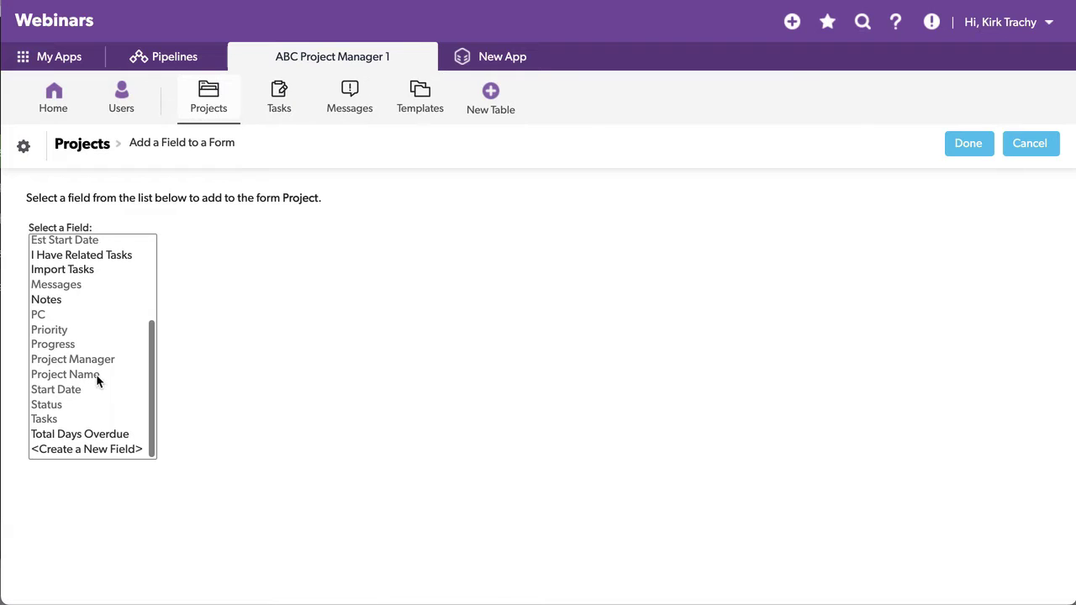
left_click(81, 450)
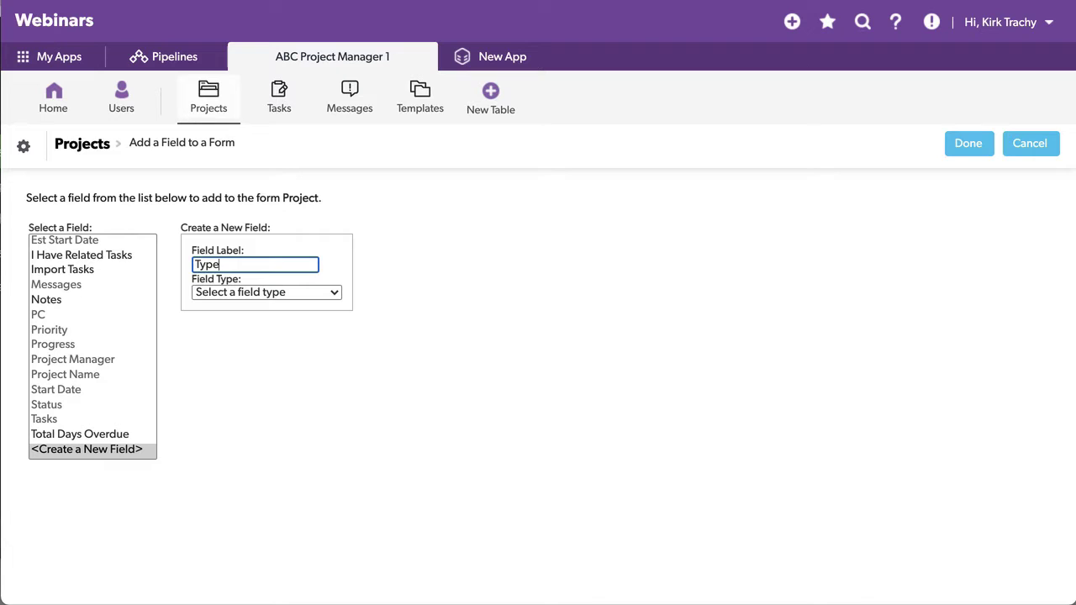
left_click(247, 292)
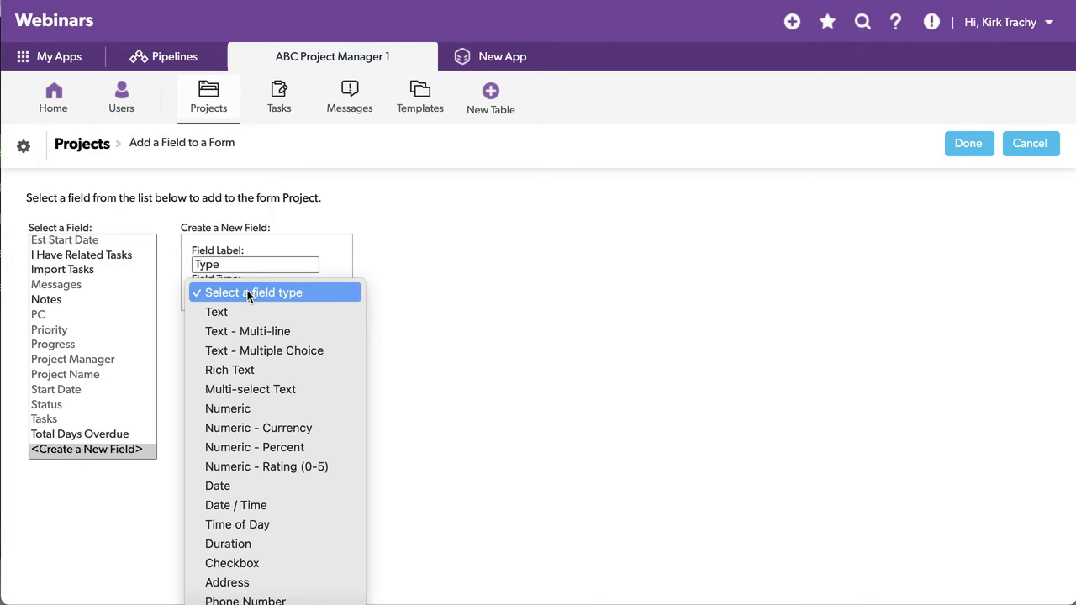
left_click(288, 352)
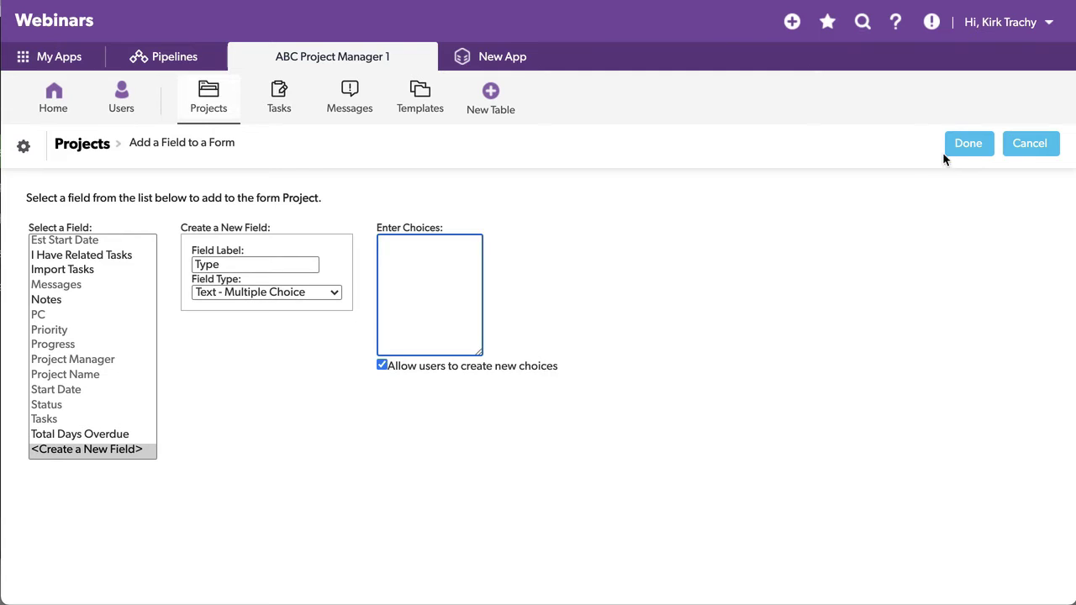
left_click(968, 143)
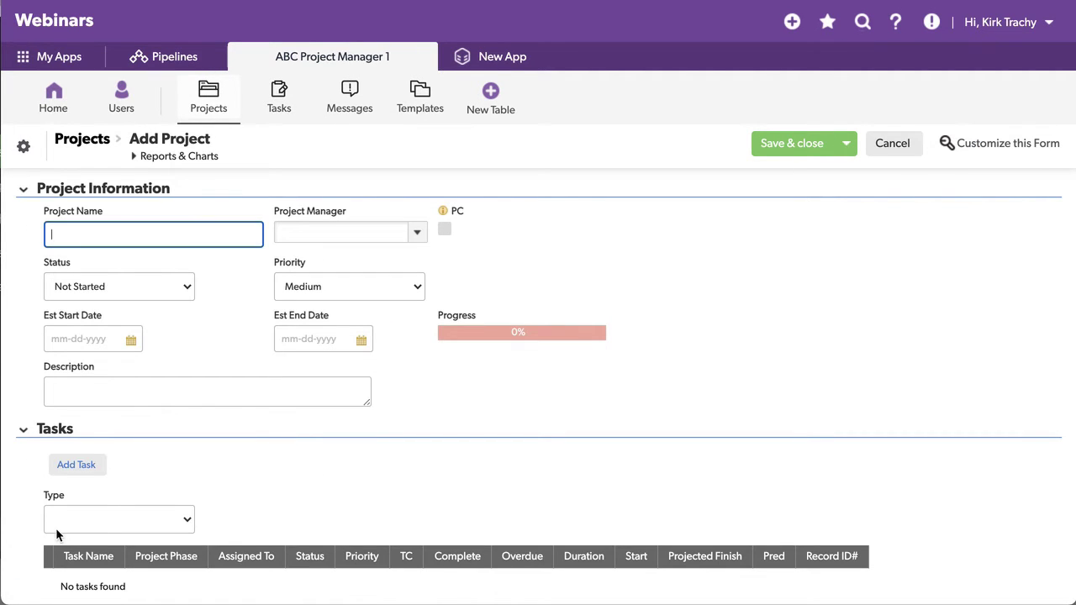
left_click(55, 528)
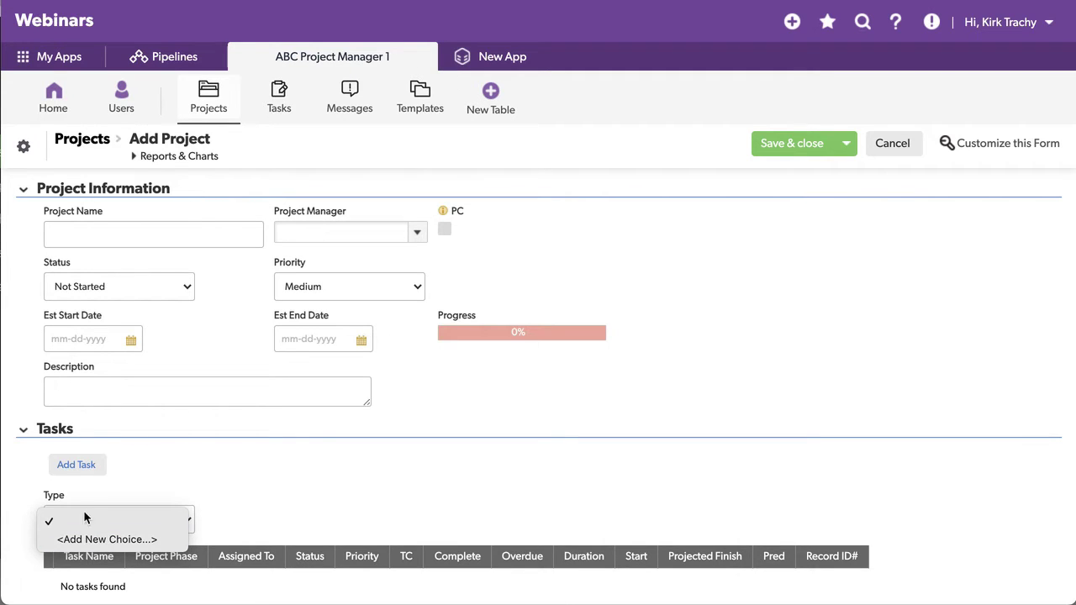
left_click(100, 539)
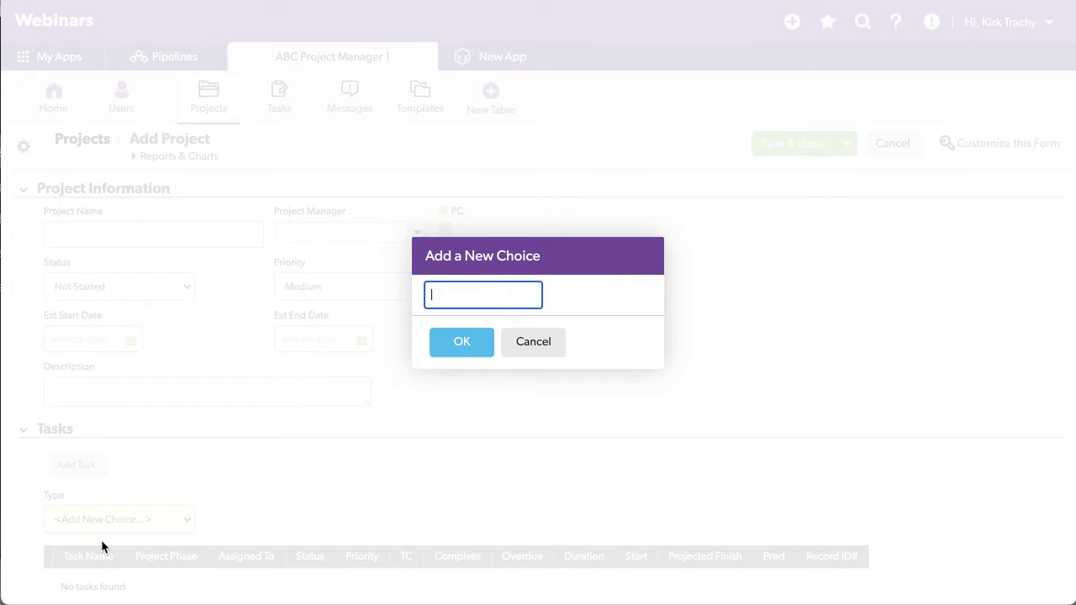
left_click(533, 343)
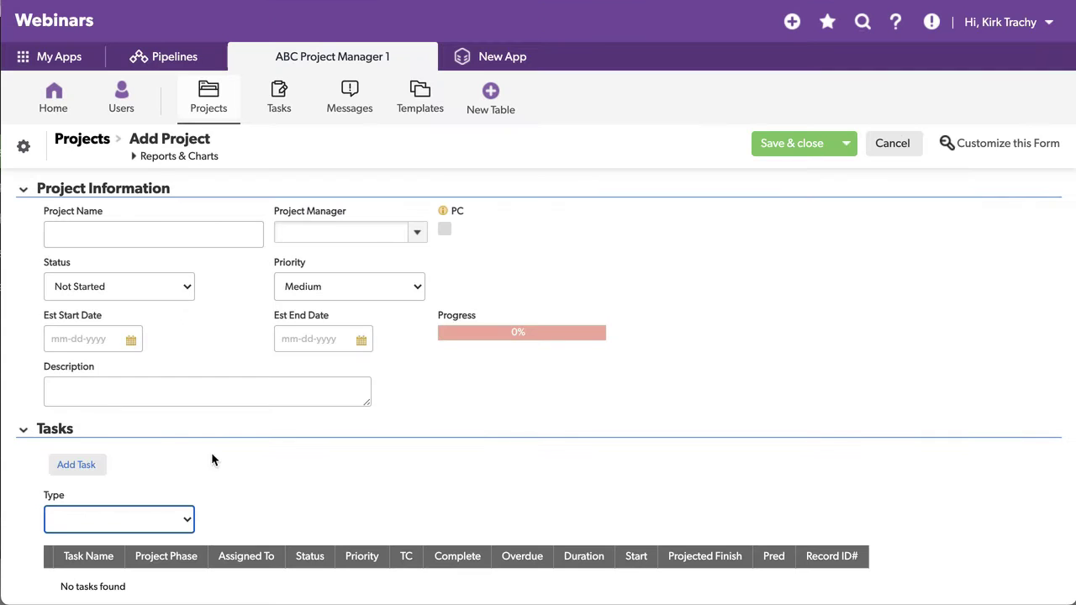
Step: Open the field properties of the project's Type field and set its input type to From another field
right_click(56, 499)
left_click(151, 483)
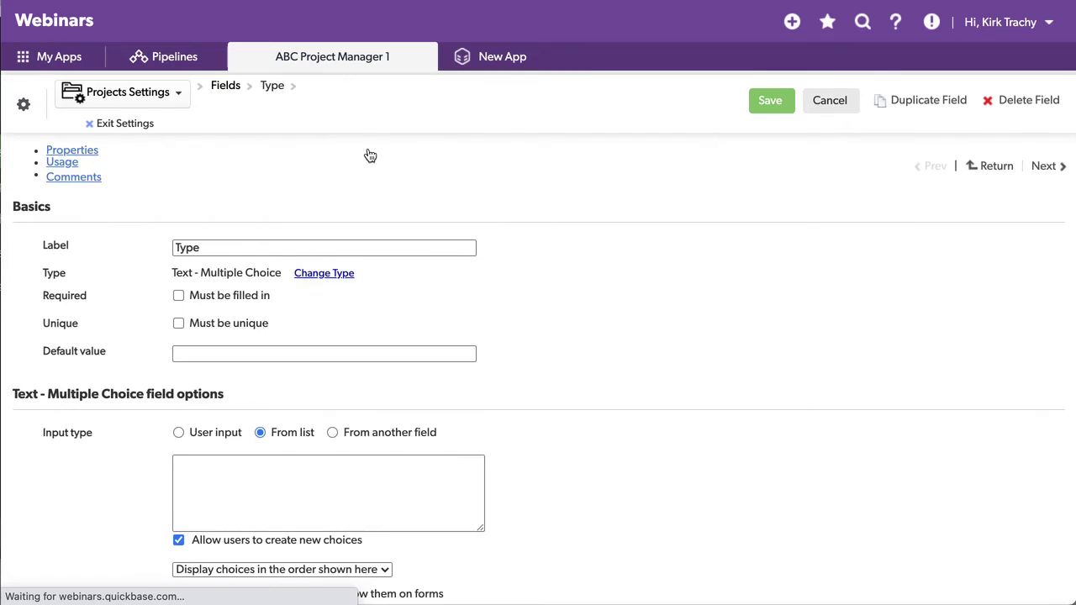
scroll(518, 331, "down", 2)
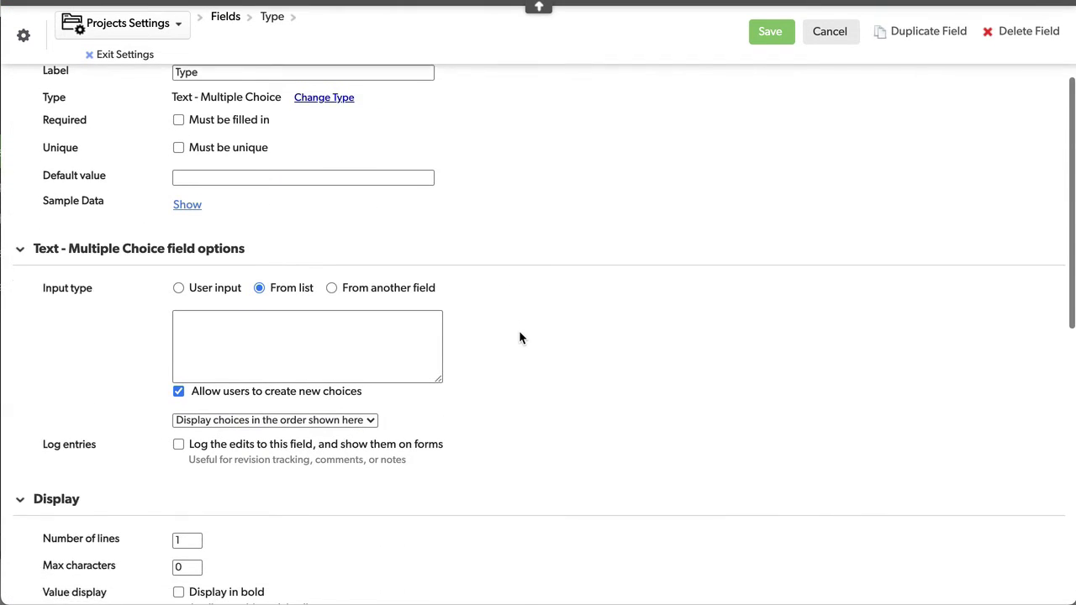
left_click(331, 246)
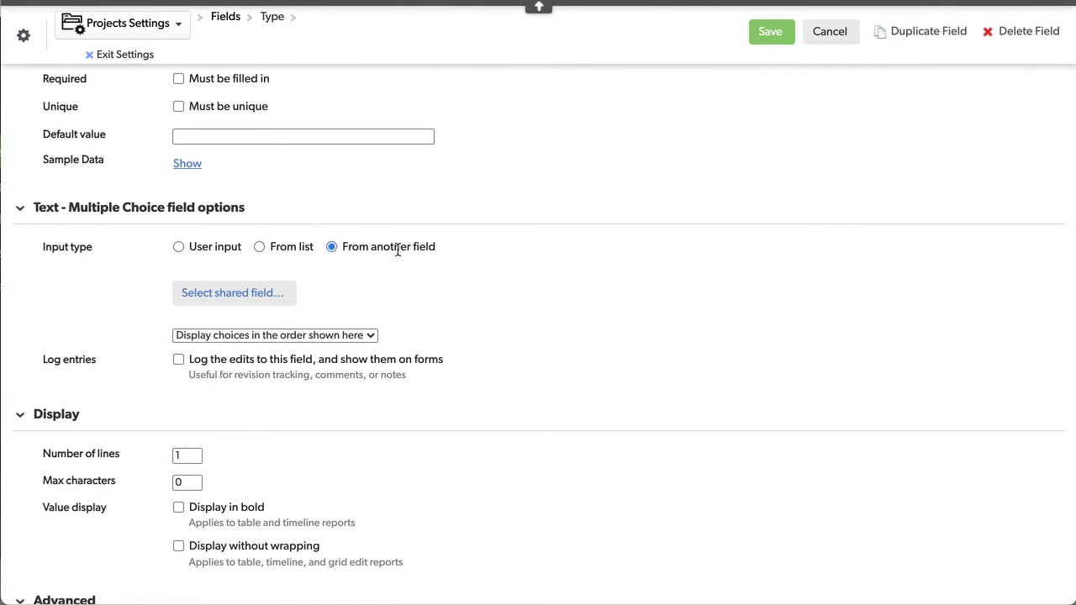
left_click(240, 294)
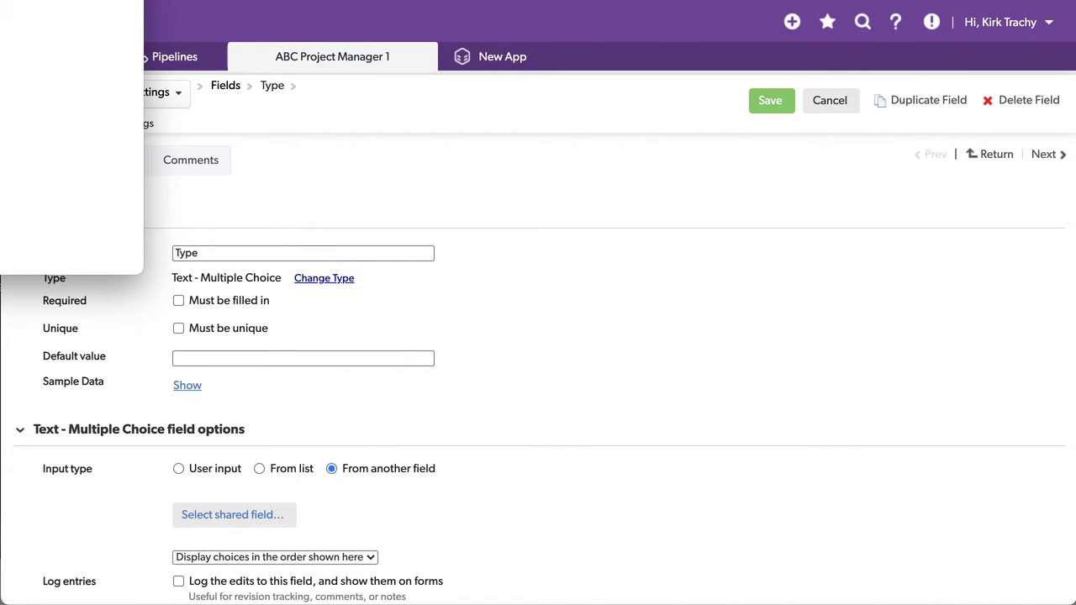
left_click_drag(192, 4, 840, 142)
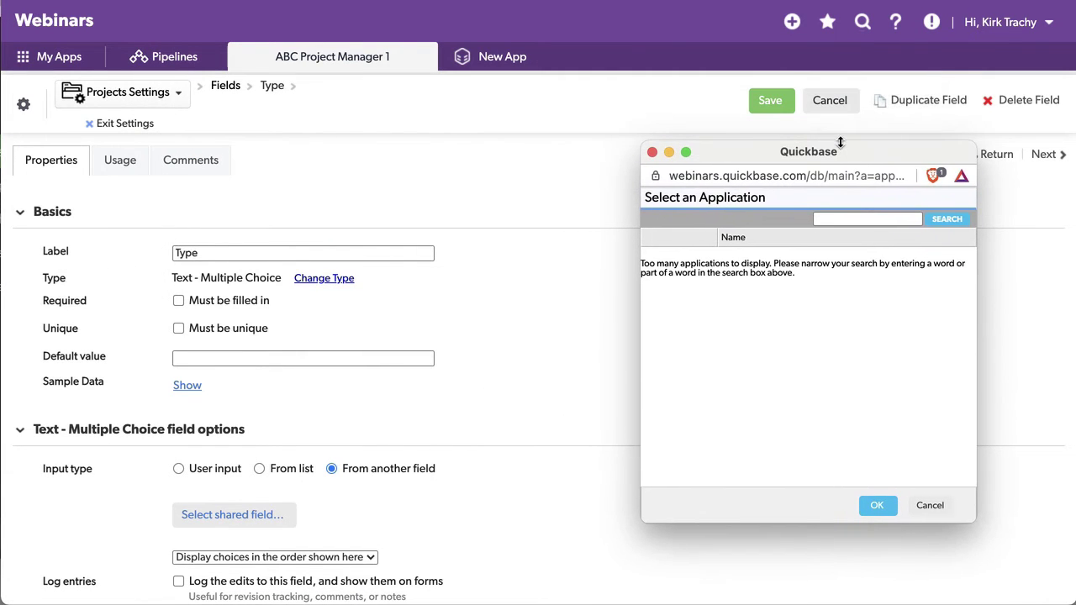
left_click(830, 219)
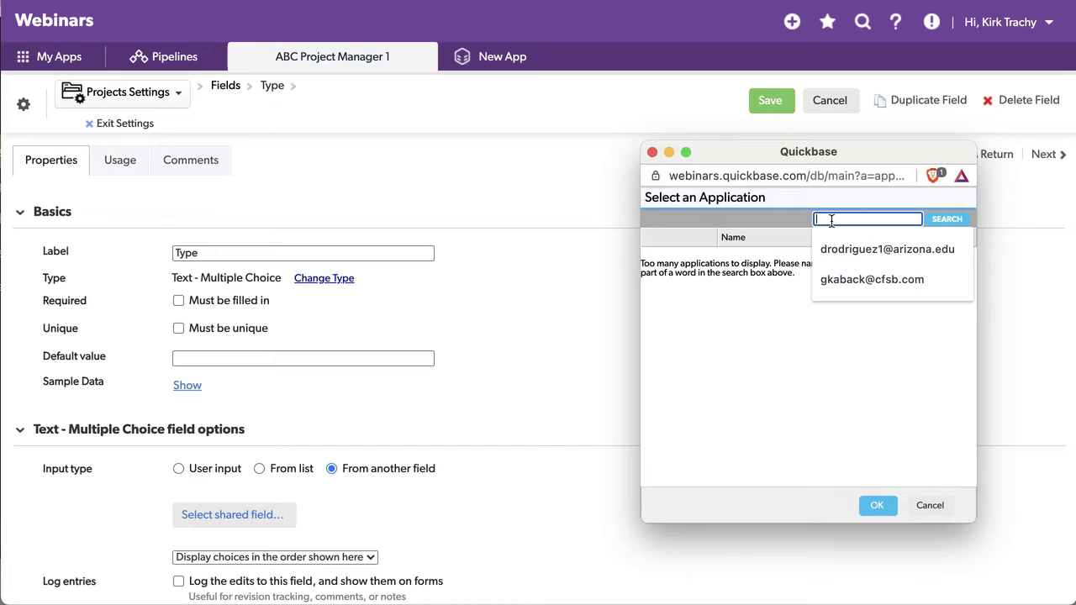
type("ABC Project Manager 1")
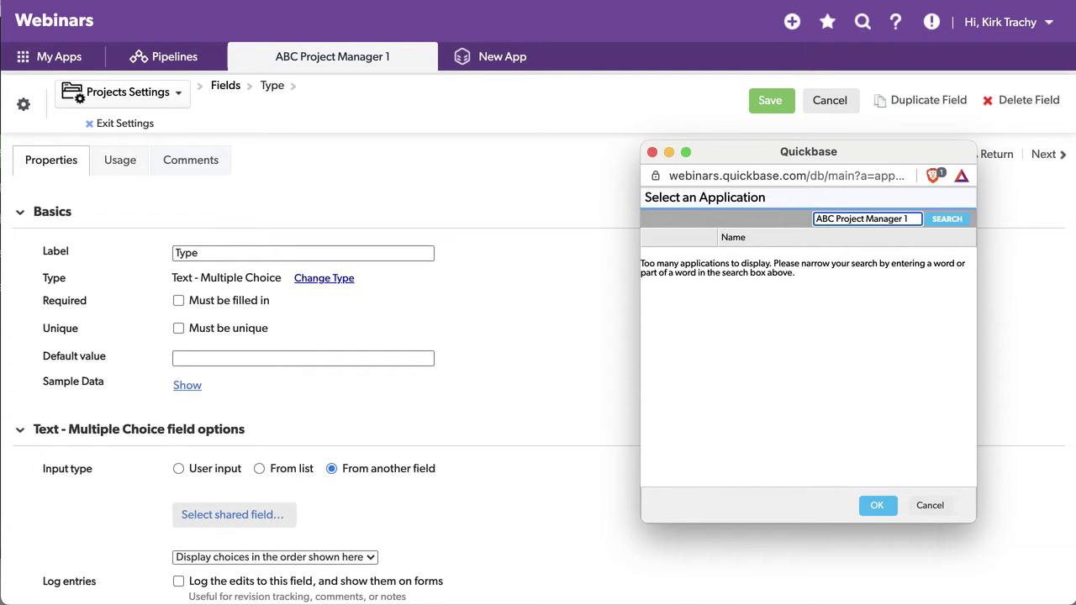
left_click(958, 220)
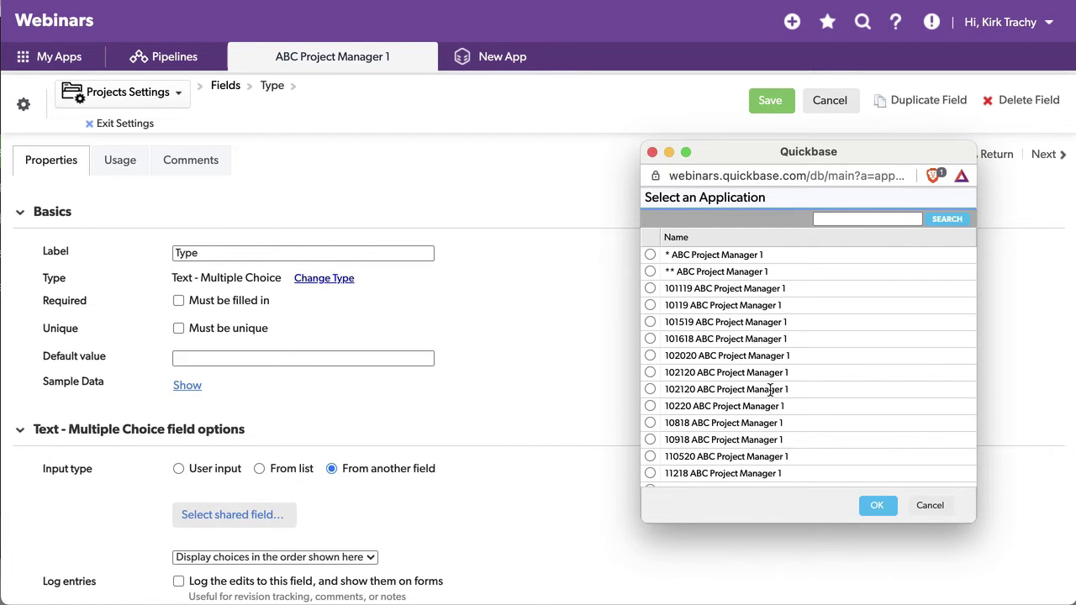
scroll(666, 382, "down", 20)
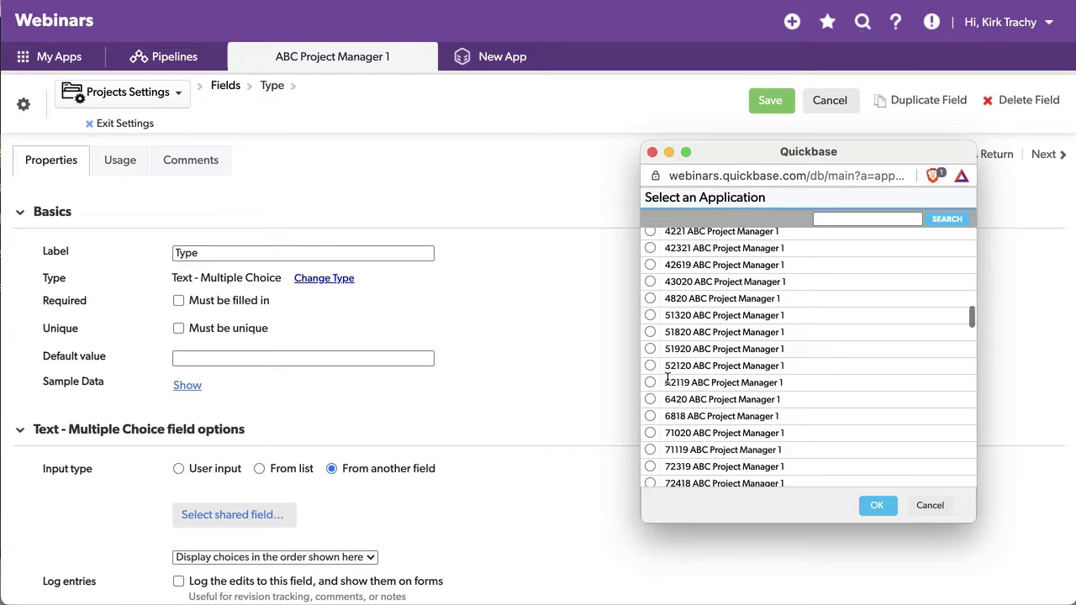
scroll(667, 383, "up", 10)
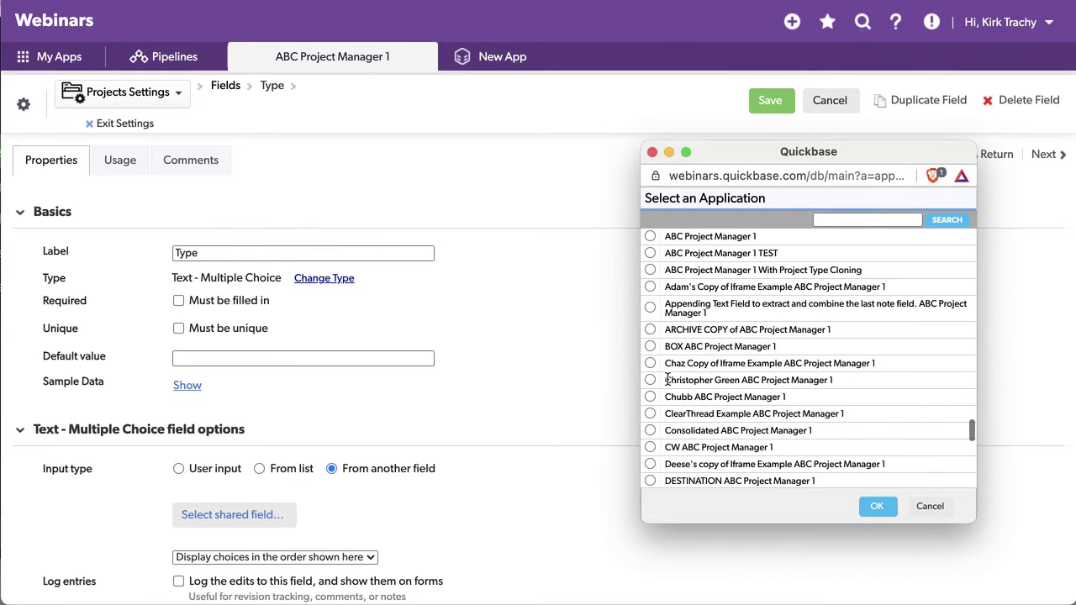
scroll(667, 380, "up", 5)
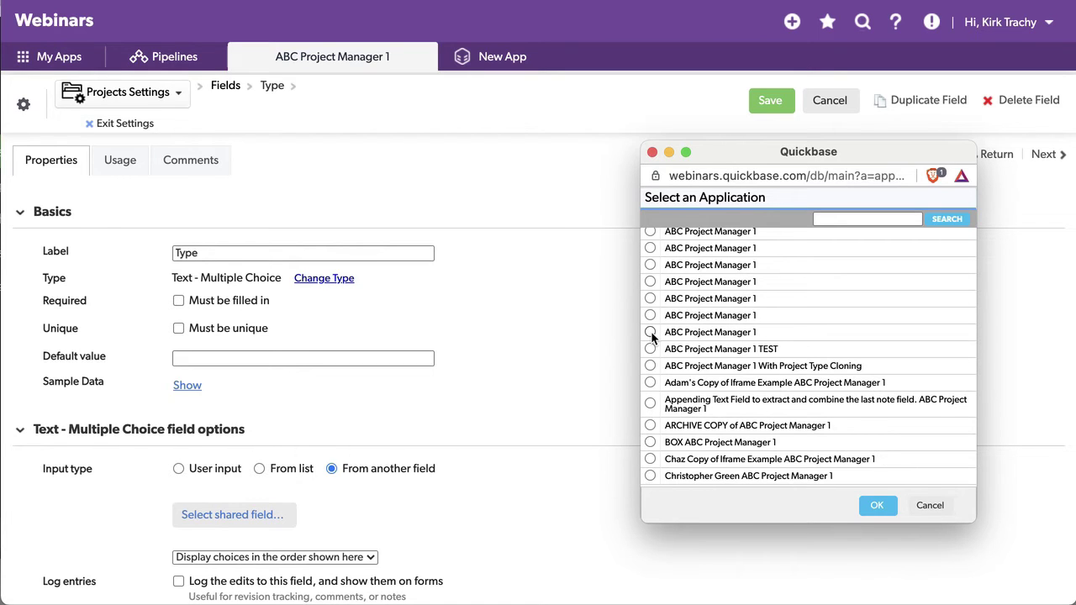
left_click(929, 507)
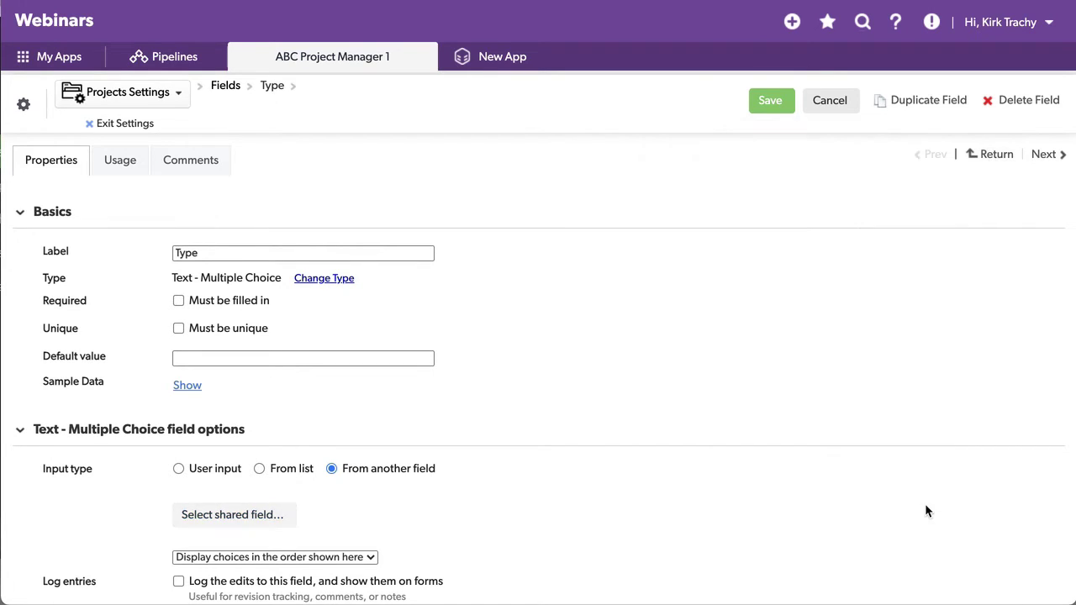
Step: Leave the field properties without saving, rename the app to Template ABC Project Manager 1 in its settings, and return to the app
left_click(353, 57)
left_click(591, 226)
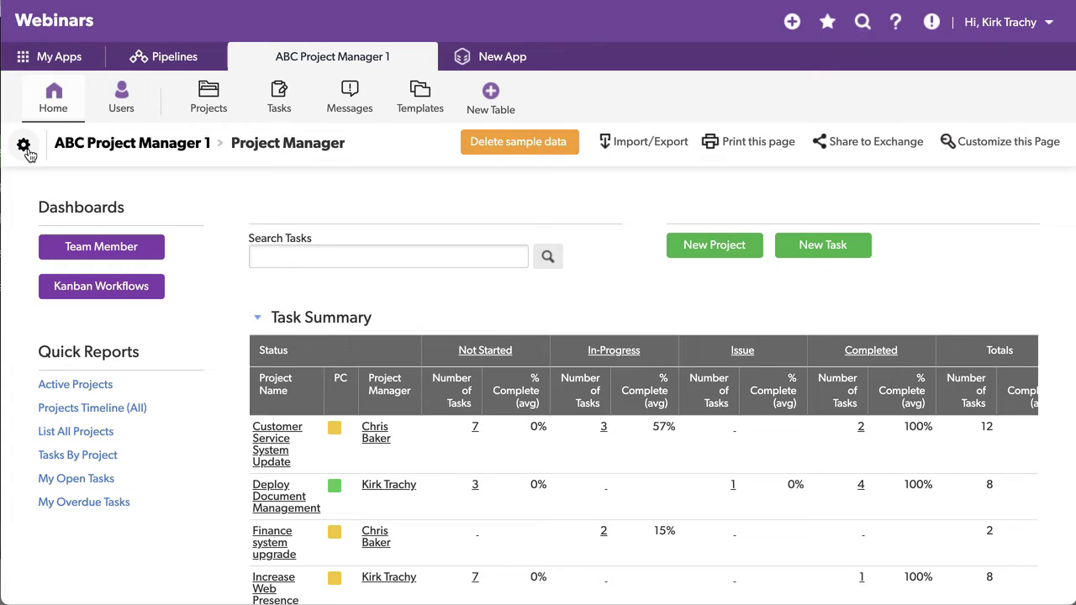
left_click(24, 145)
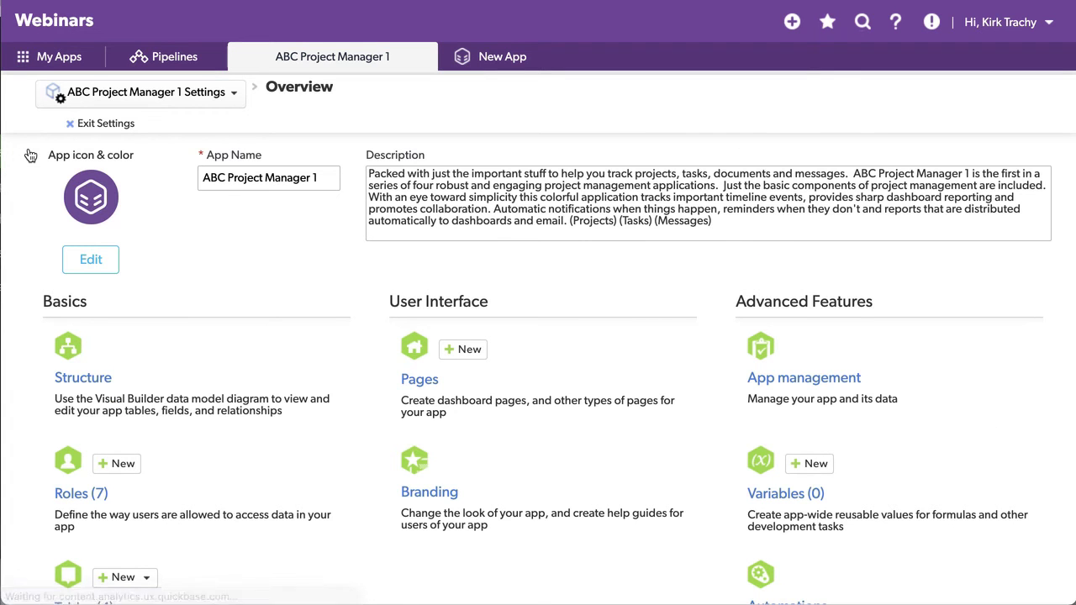
left_click(163, 90)
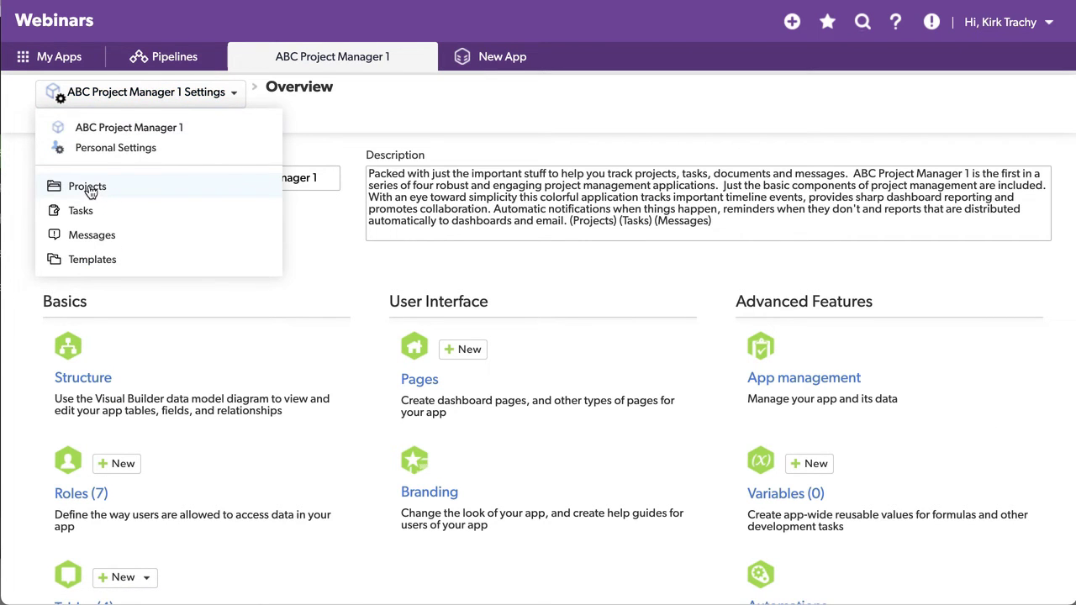
left_click(128, 128)
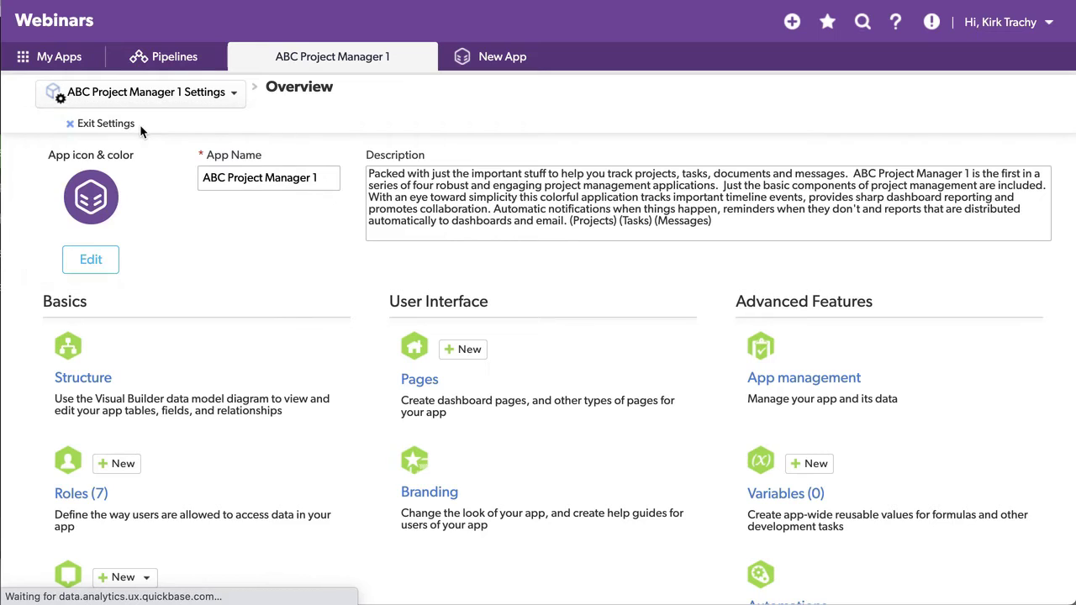
left_click(203, 177)
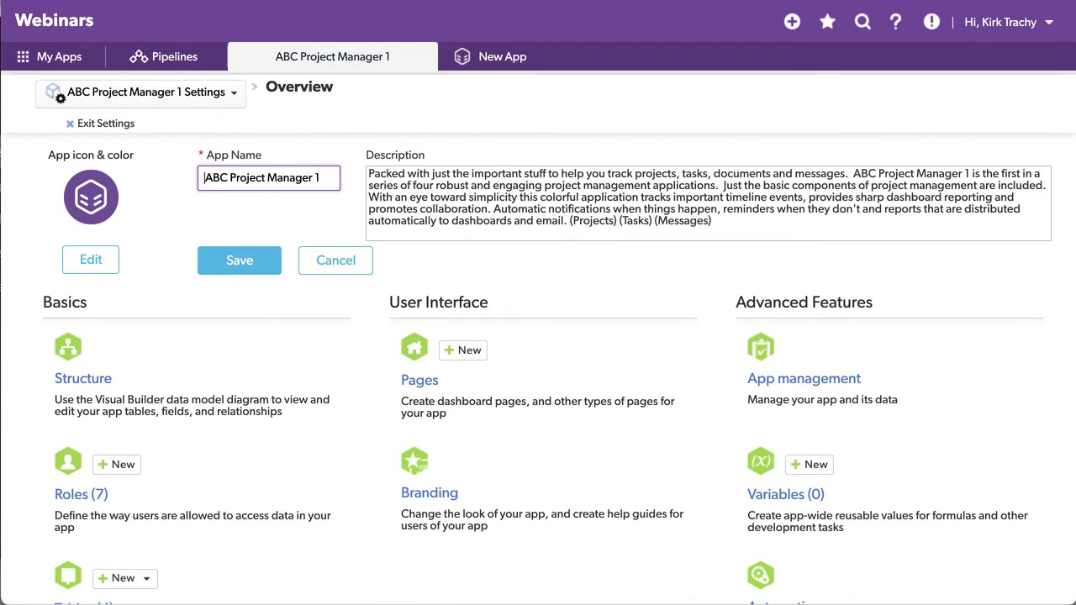
type("Templa")
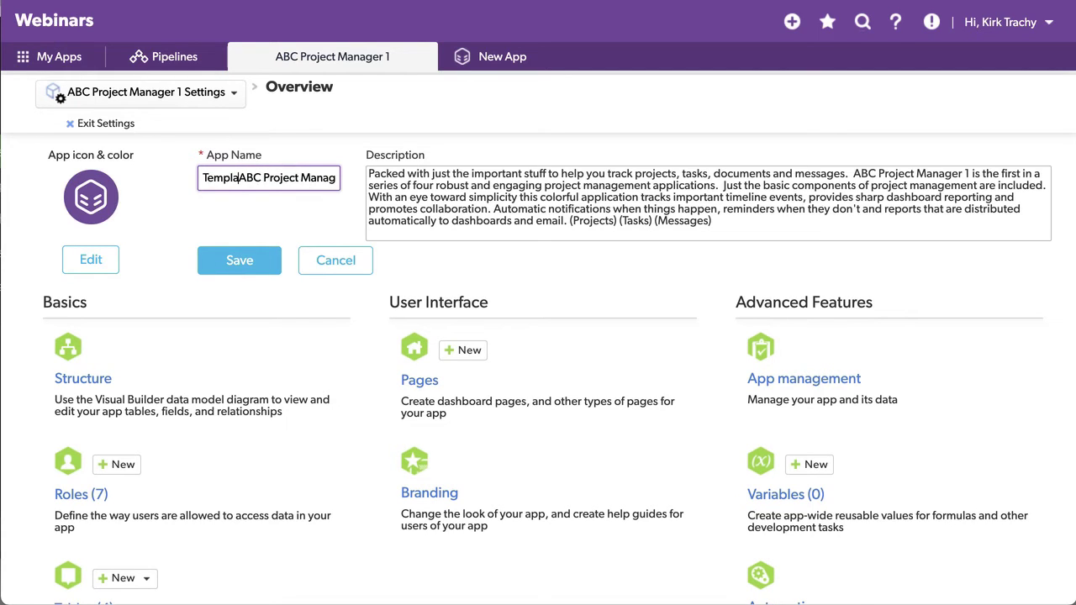
type("te")
left_click(238, 261)
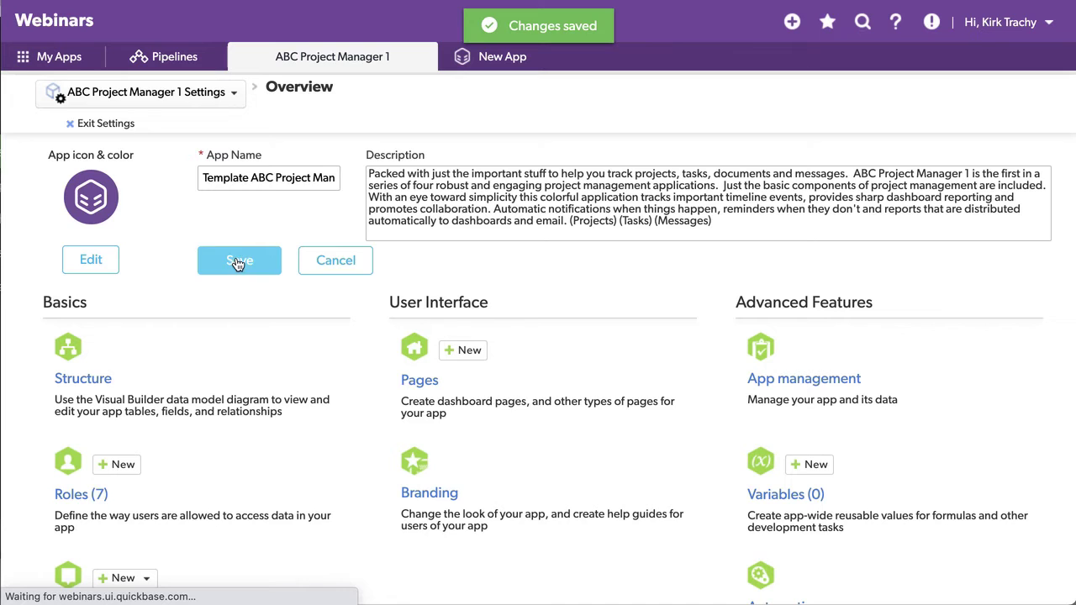
left_click(110, 124)
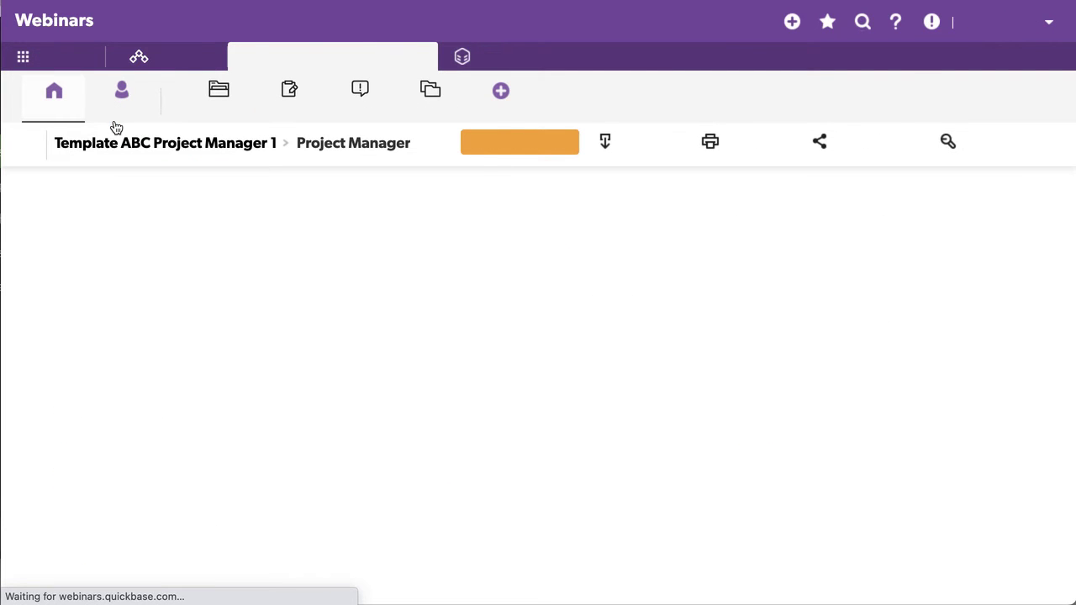
Step: From the Customer Service System Update project, open the Type field's properties and set its input type to From another field
left_click(209, 89)
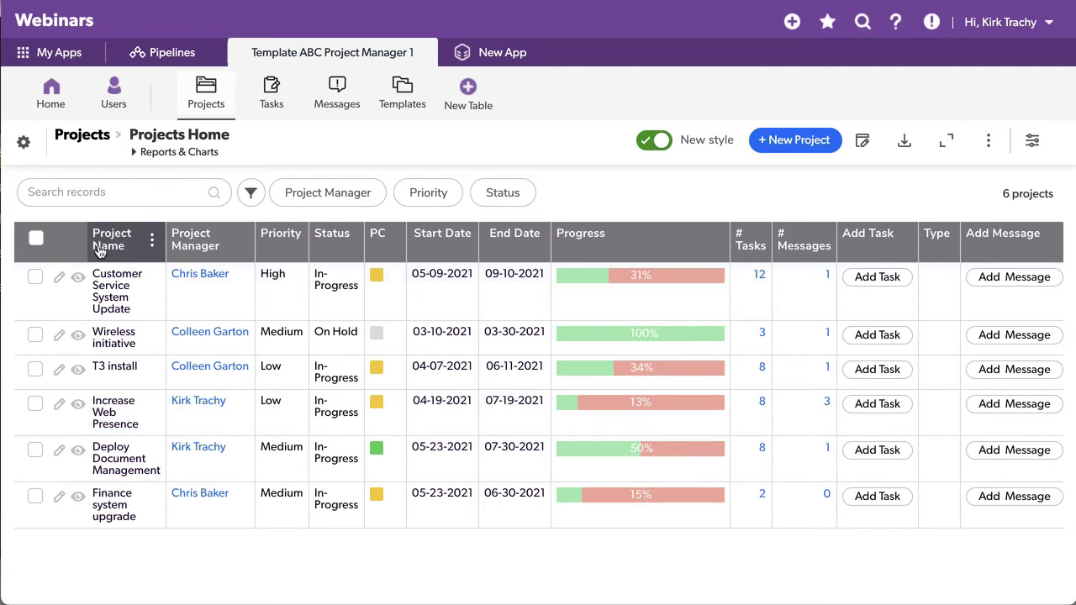
left_click(77, 277)
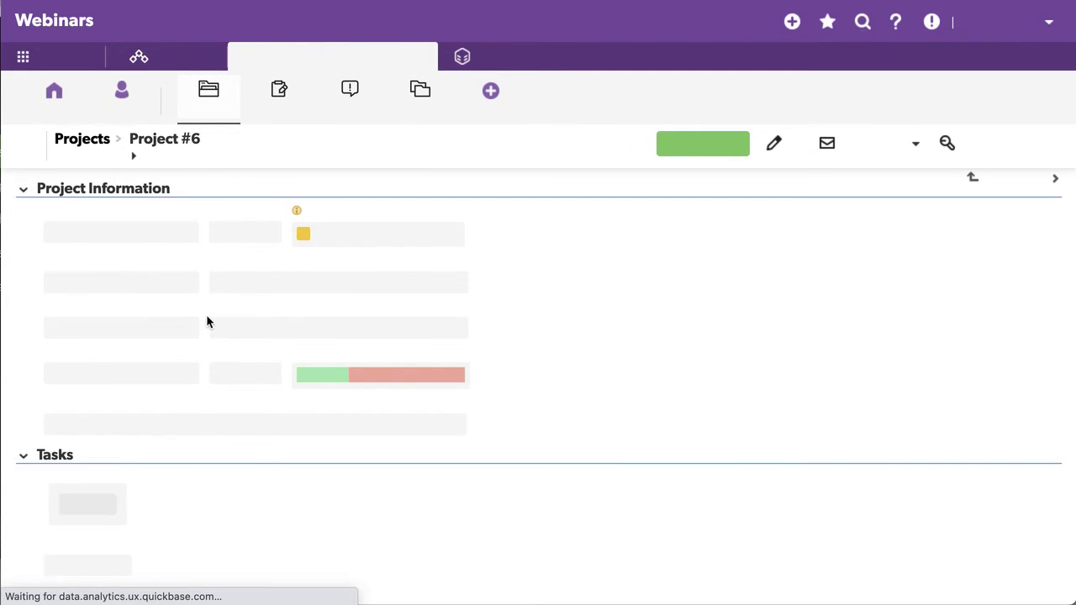
scroll(191, 357, "down", 5)
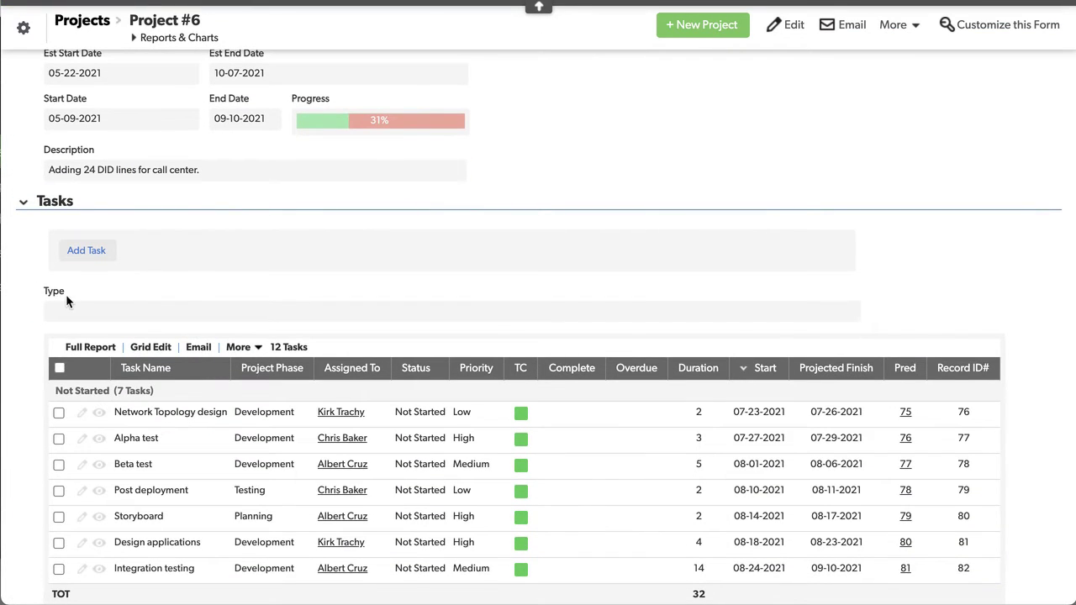
right_click(55, 294)
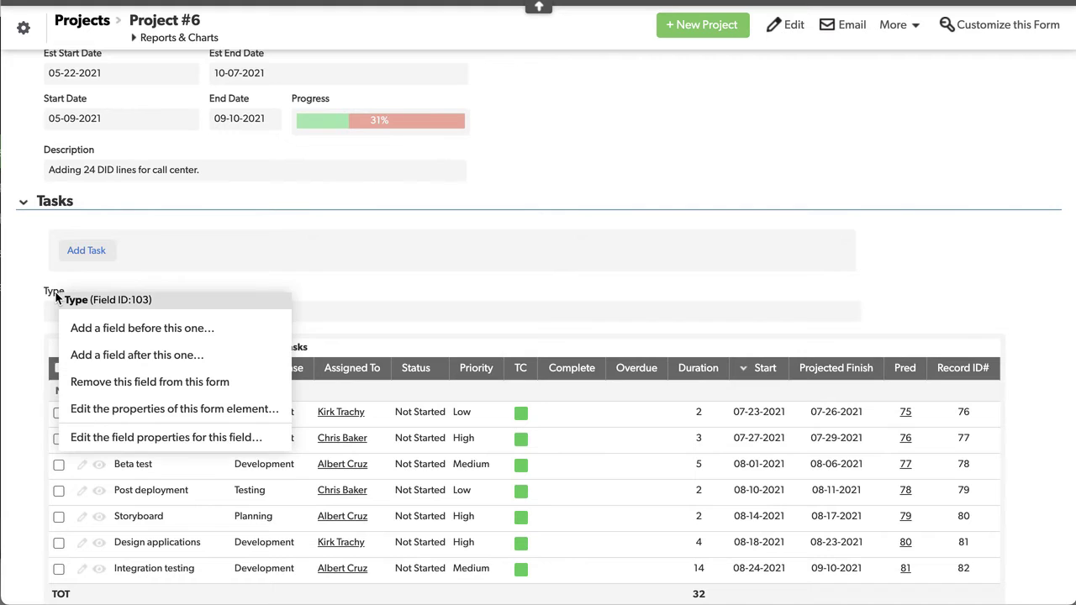
left_click(169, 437)
scroll(338, 374, "down", 3)
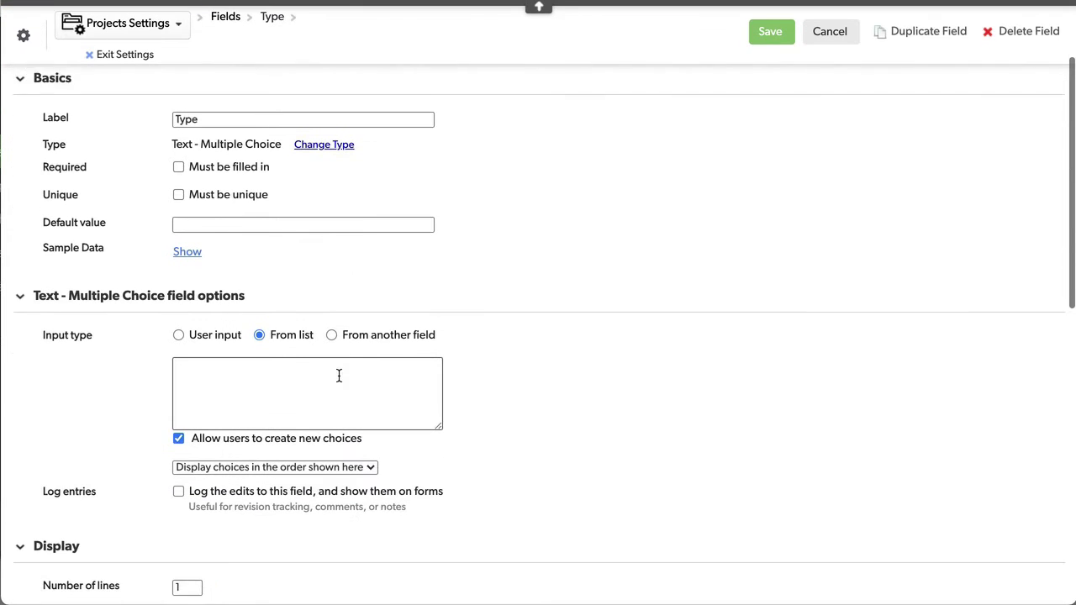
left_click(333, 317)
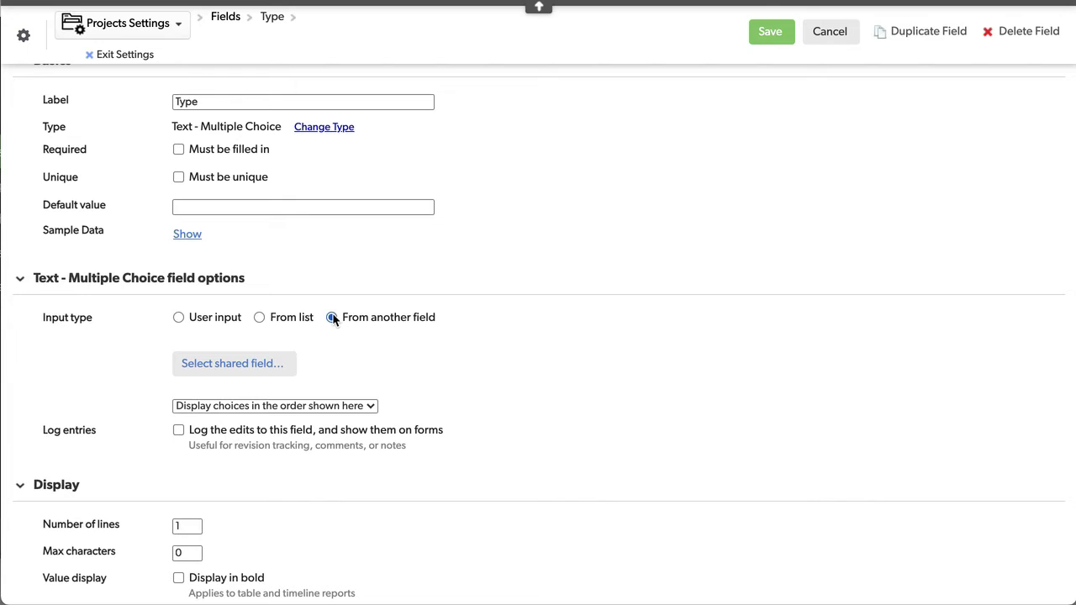
Step: Search the shared-field applications for template abc and choose Template ABC Project Manager 1 as the source app
scroll(245, 360, "up", 3)
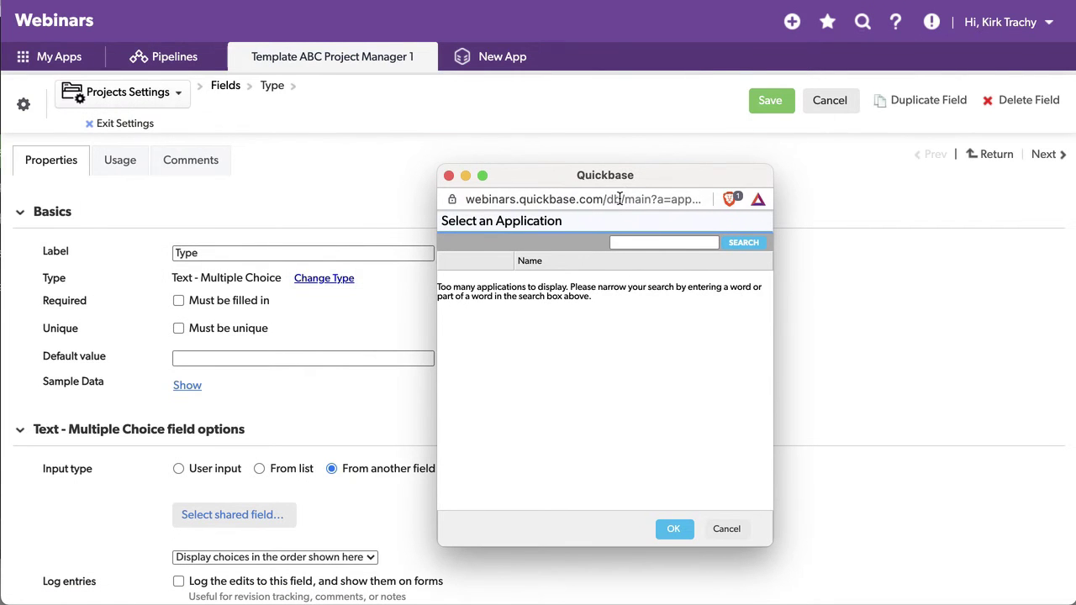
left_click(625, 243)
type("template abc")
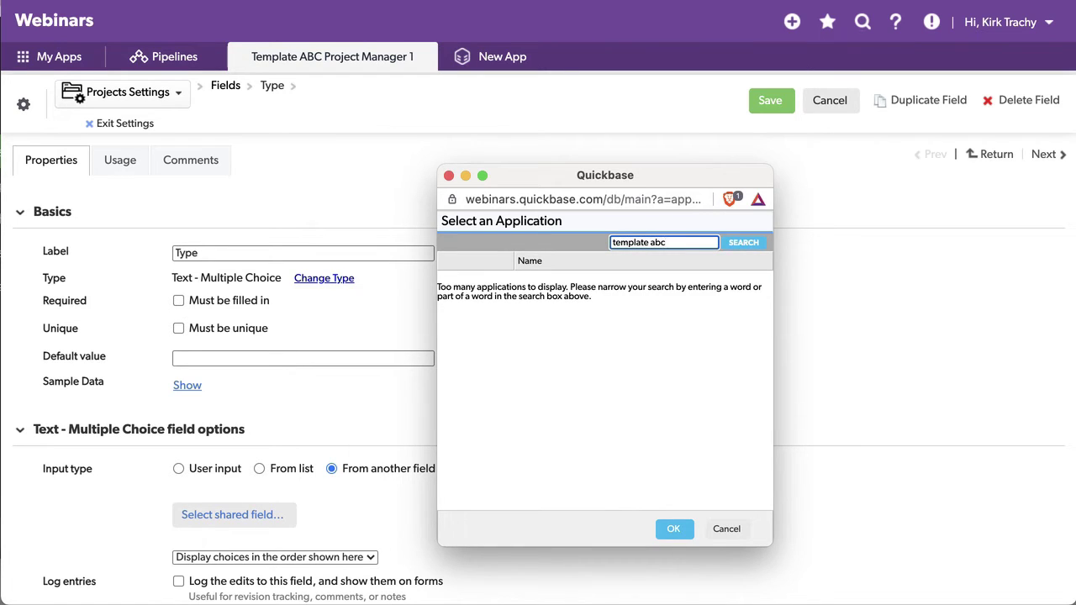
left_click(752, 245)
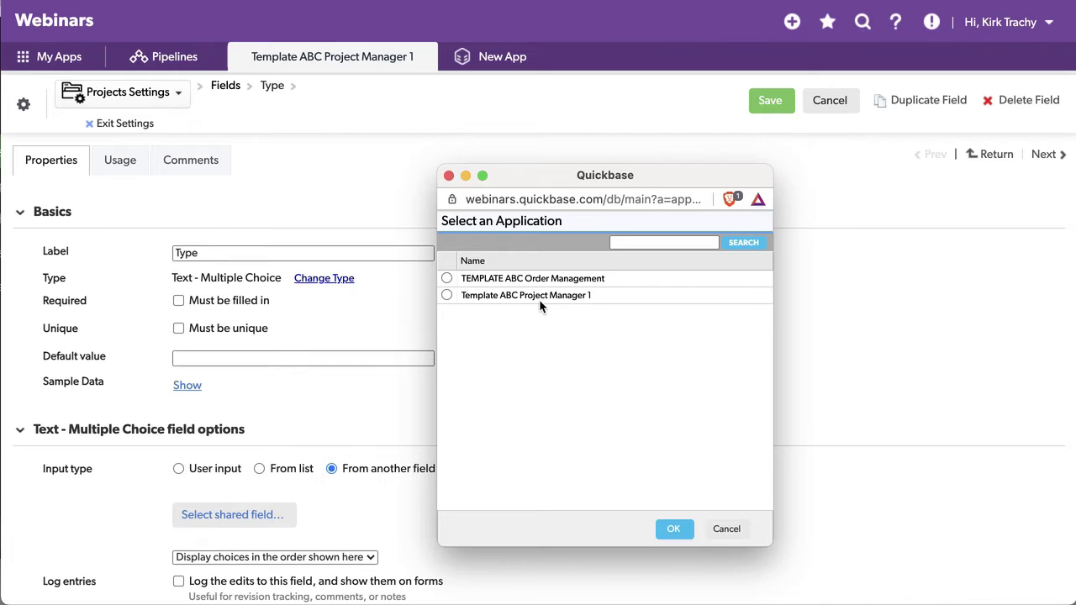
left_click(446, 296)
left_click(698, 445)
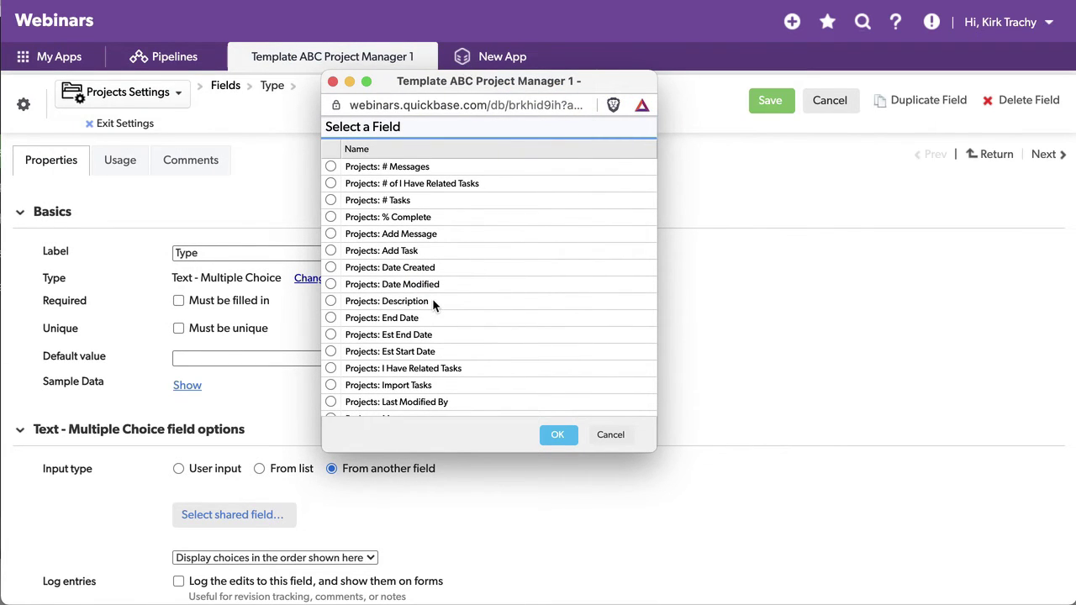
Step: Choose Templates: Type as the shared field for the project's Type field and save the field properties
scroll(433, 304, "down", 5)
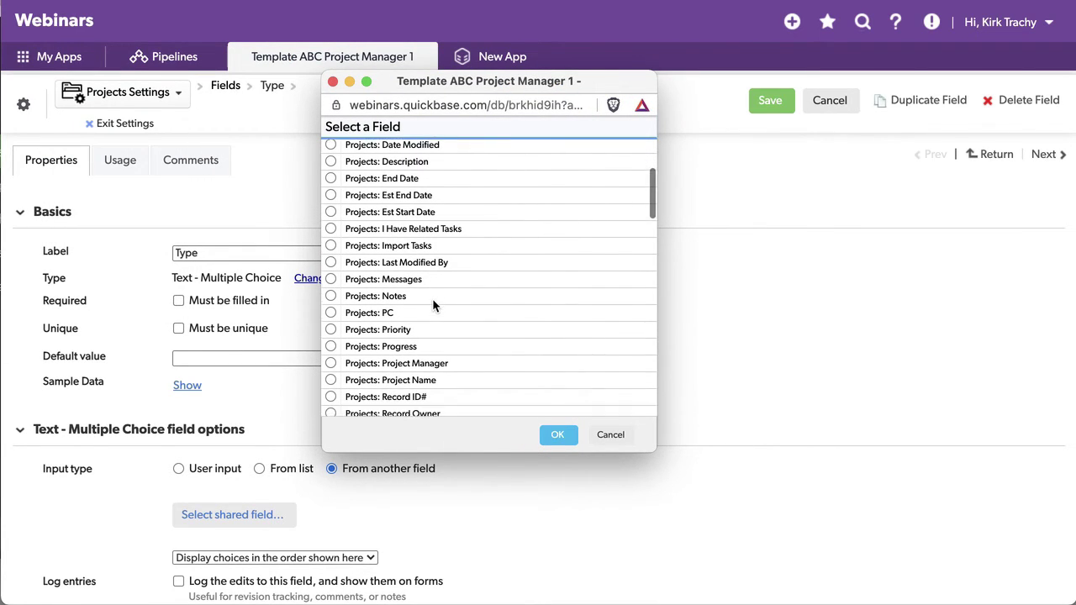
scroll(433, 303, "down", 3)
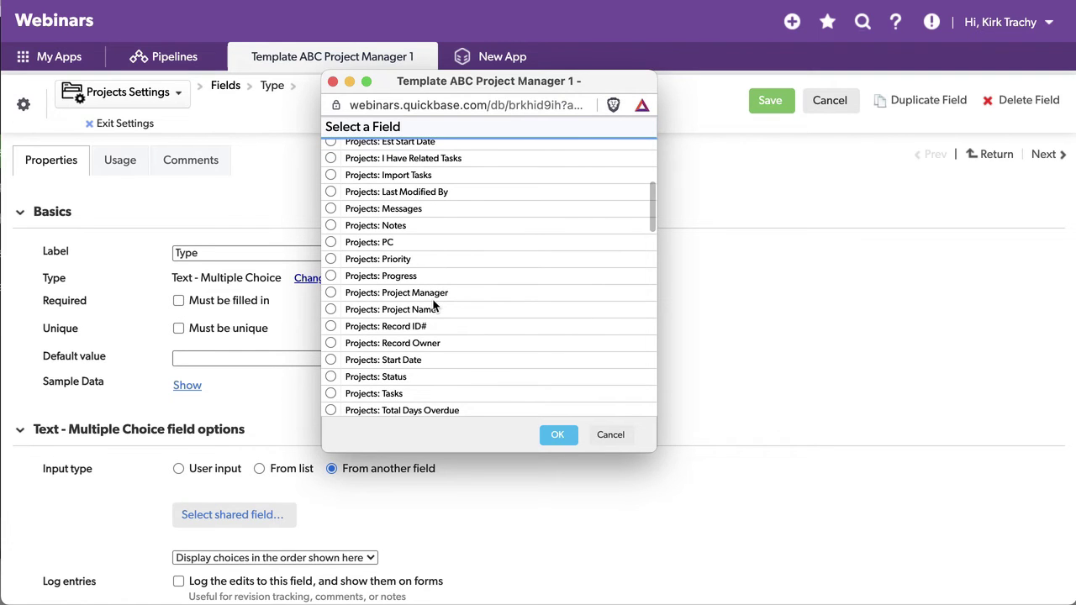
scroll(434, 307, "down", 8)
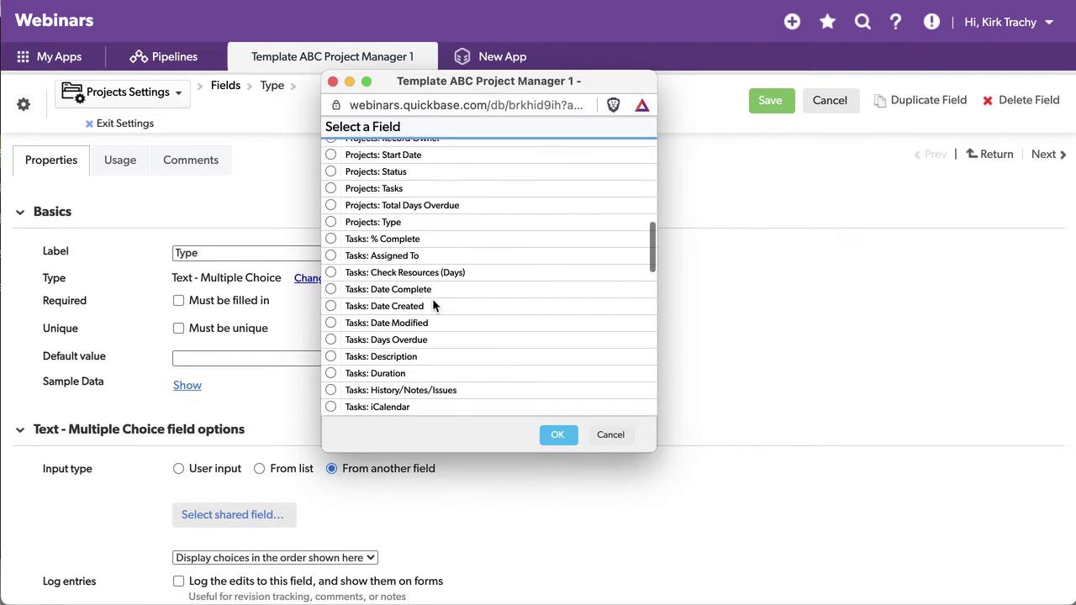
scroll(432, 303, "down", 20)
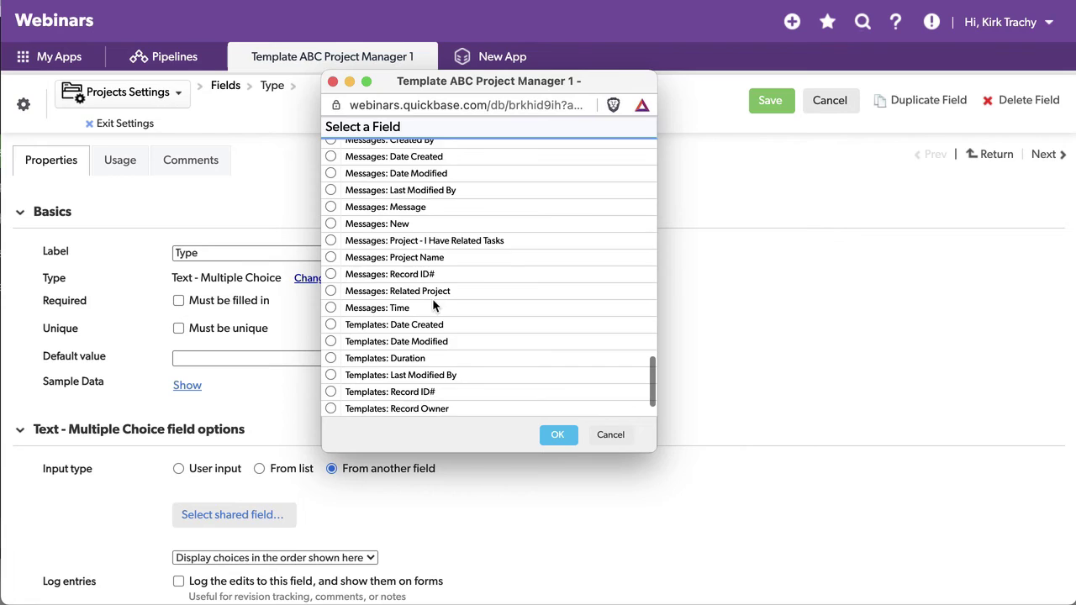
scroll(434, 307, "down", 2)
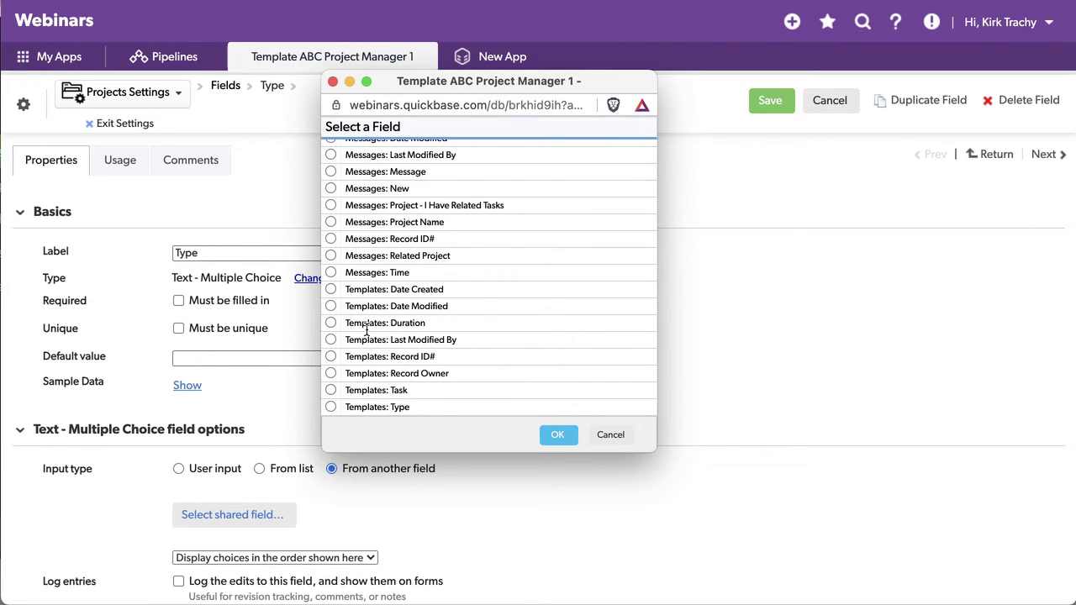
left_click(363, 407)
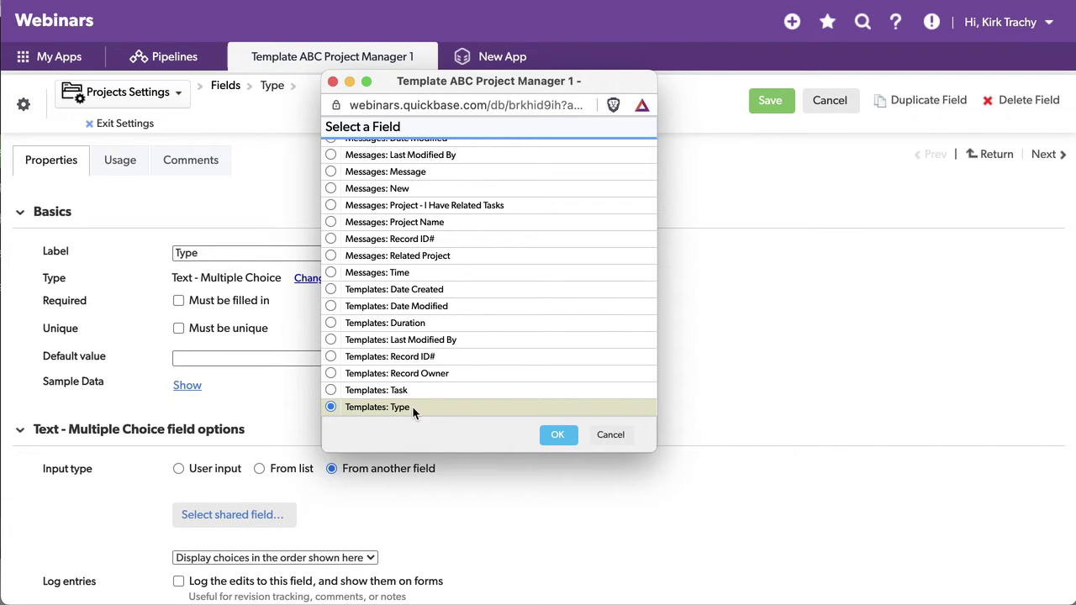
left_click(559, 437)
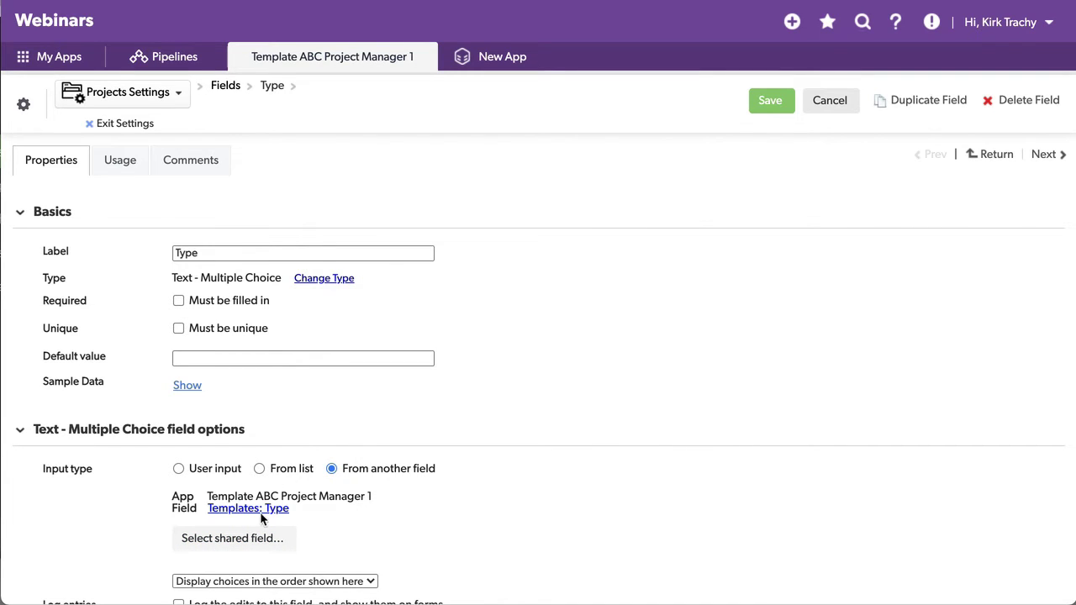
left_click(768, 100)
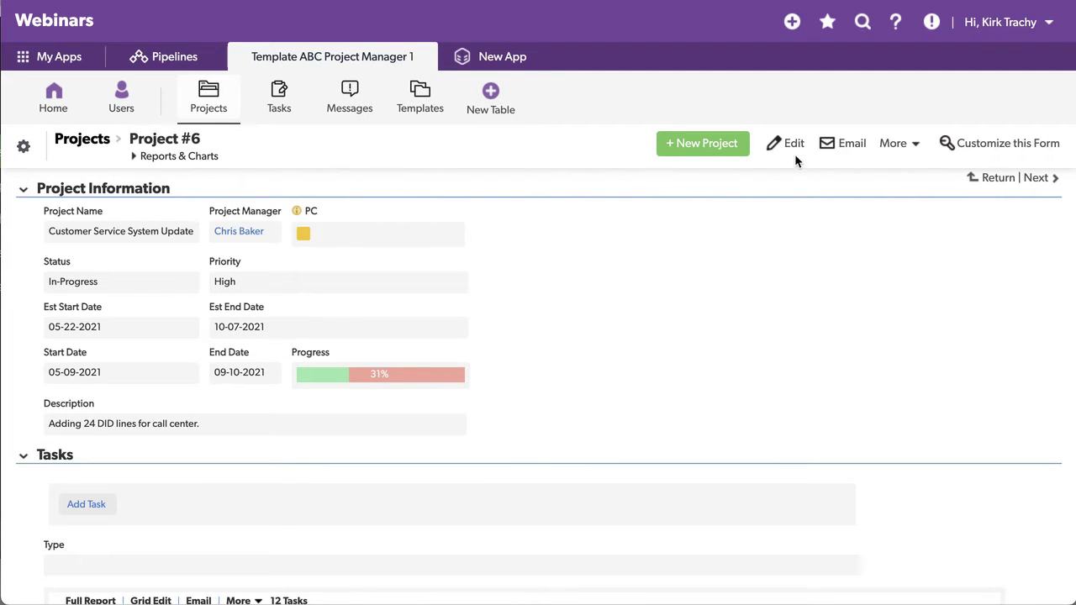
Step: Open the Customer Service System Update project for editing, check the choices of its Type field, and save and close the record
left_click(790, 147)
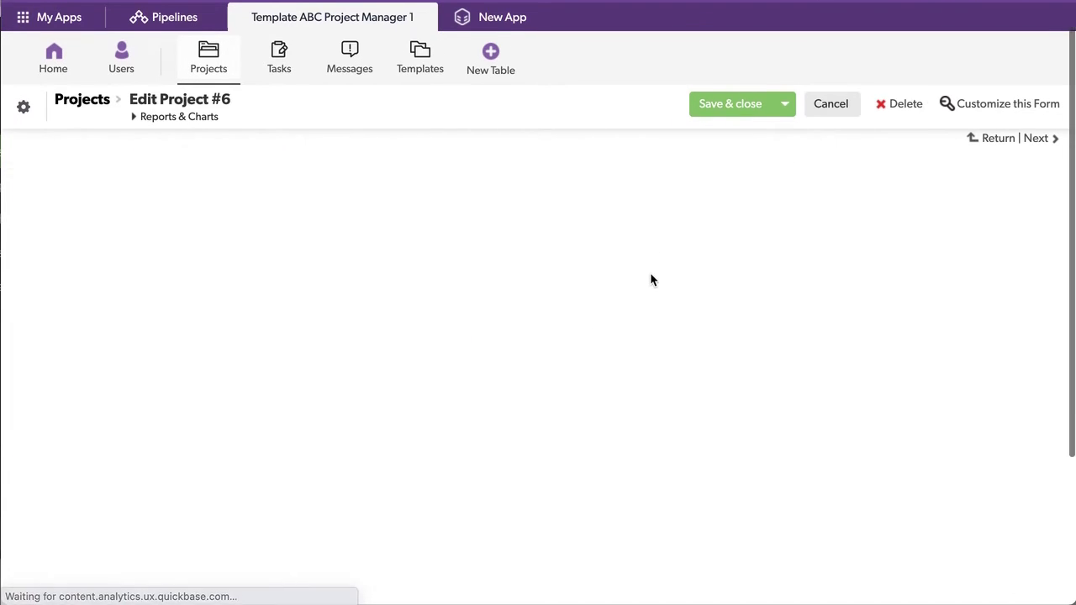
left_click(158, 306)
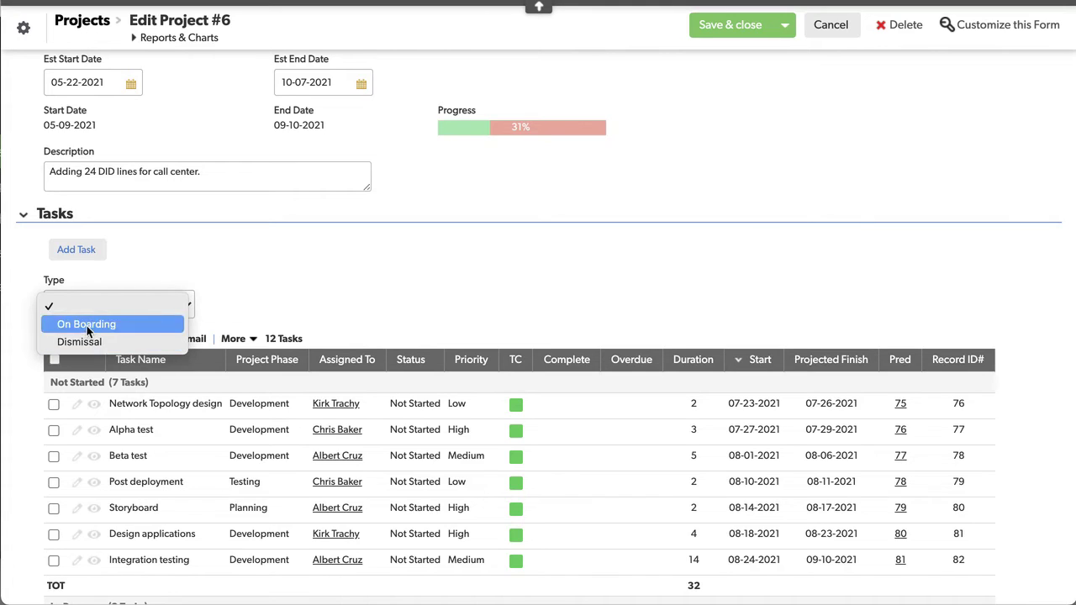
left_click(570, 243)
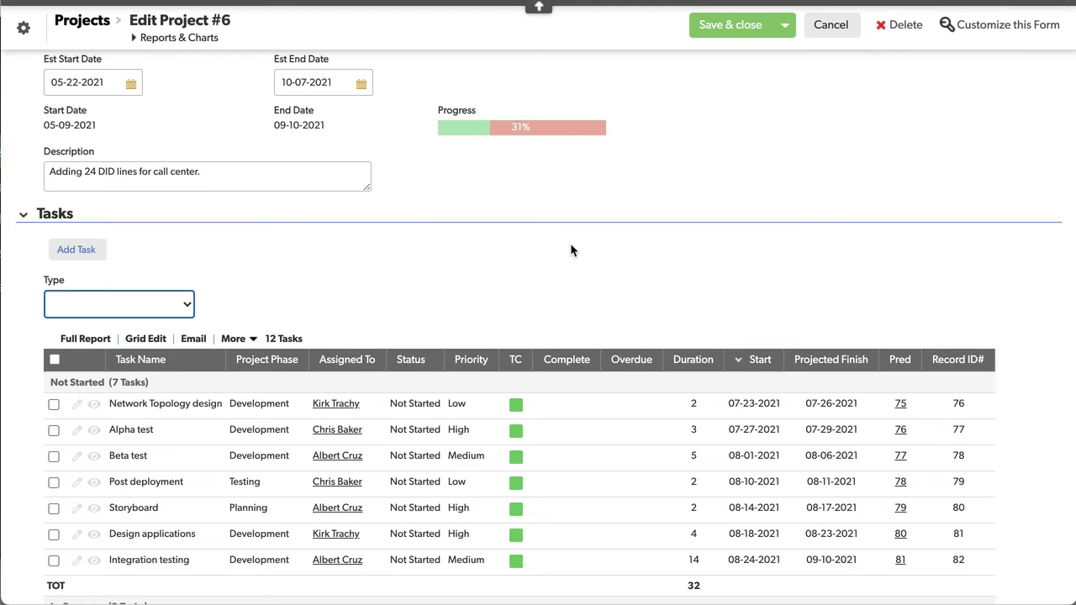
scroll(571, 250, "up", 5)
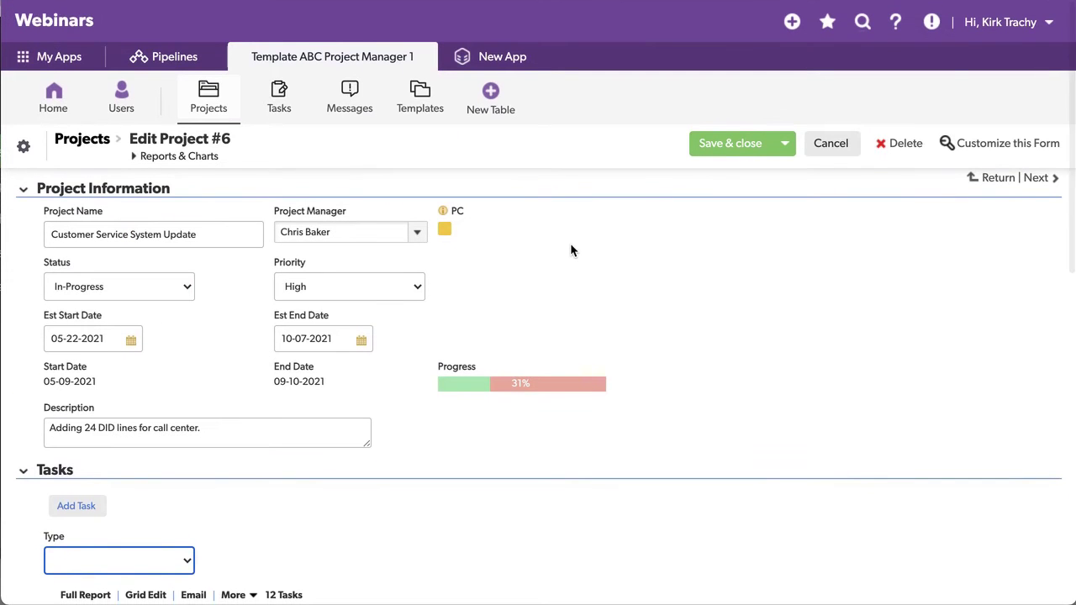
left_click(724, 143)
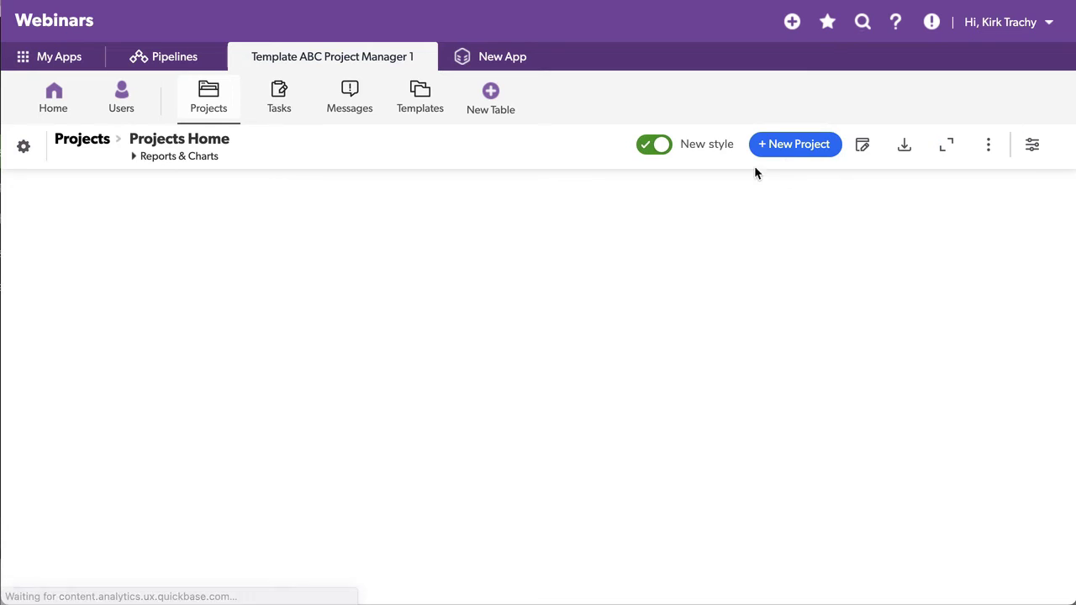
left_click(791, 149)
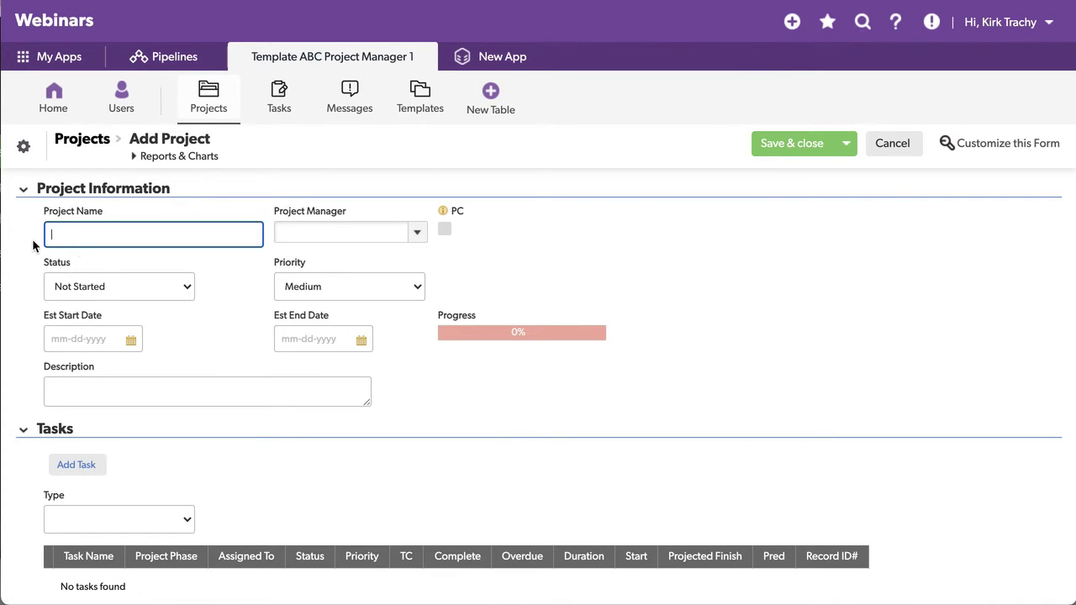
scroll(209, 265, "down", 3)
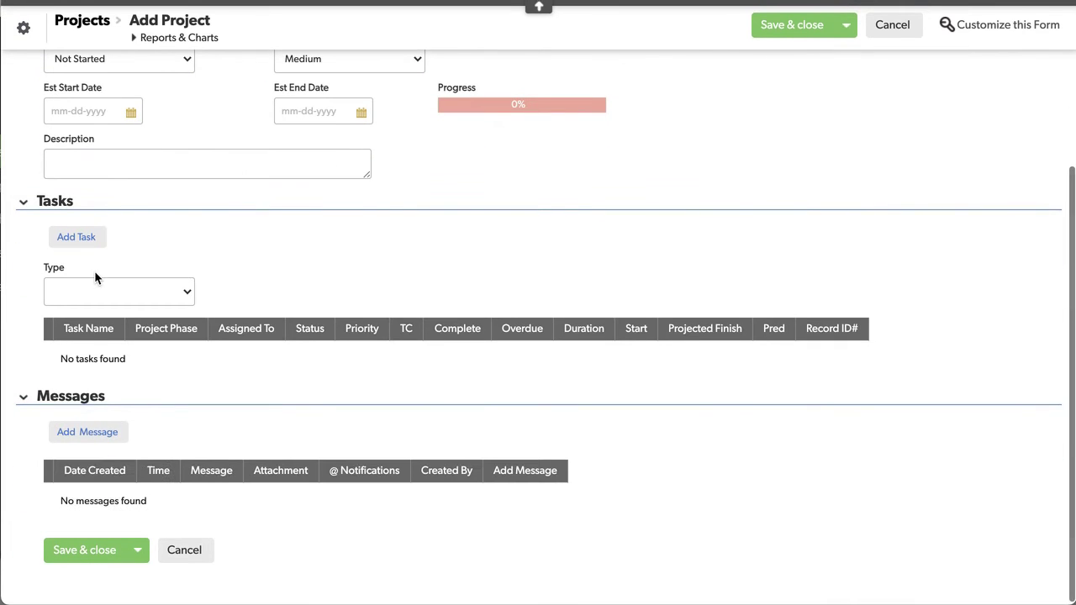
left_click(109, 290)
left_click(87, 311)
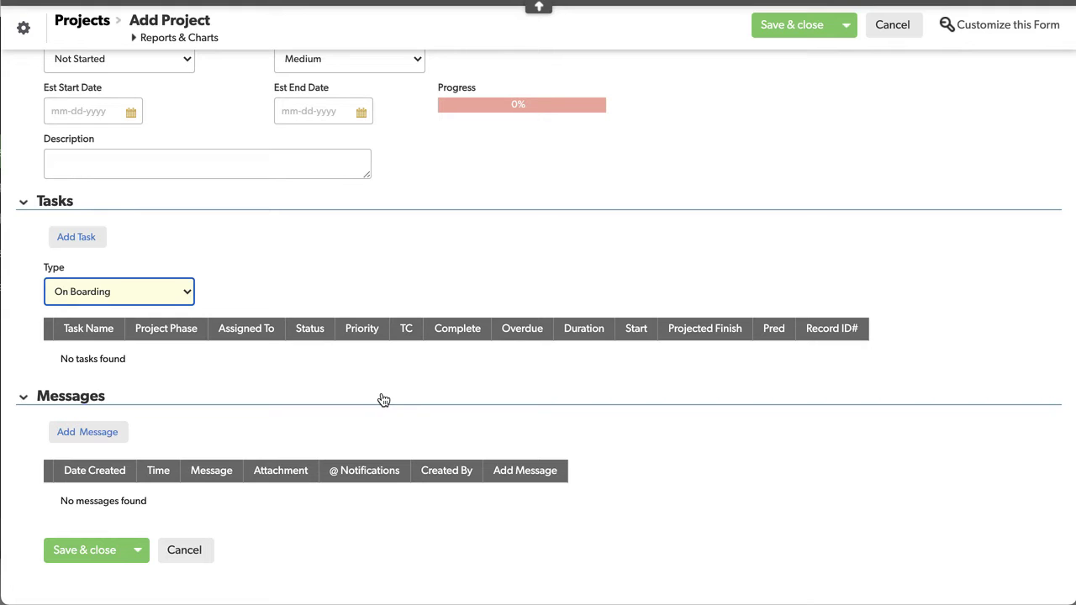
left_click(316, 272)
scroll(316, 272, "up", 3)
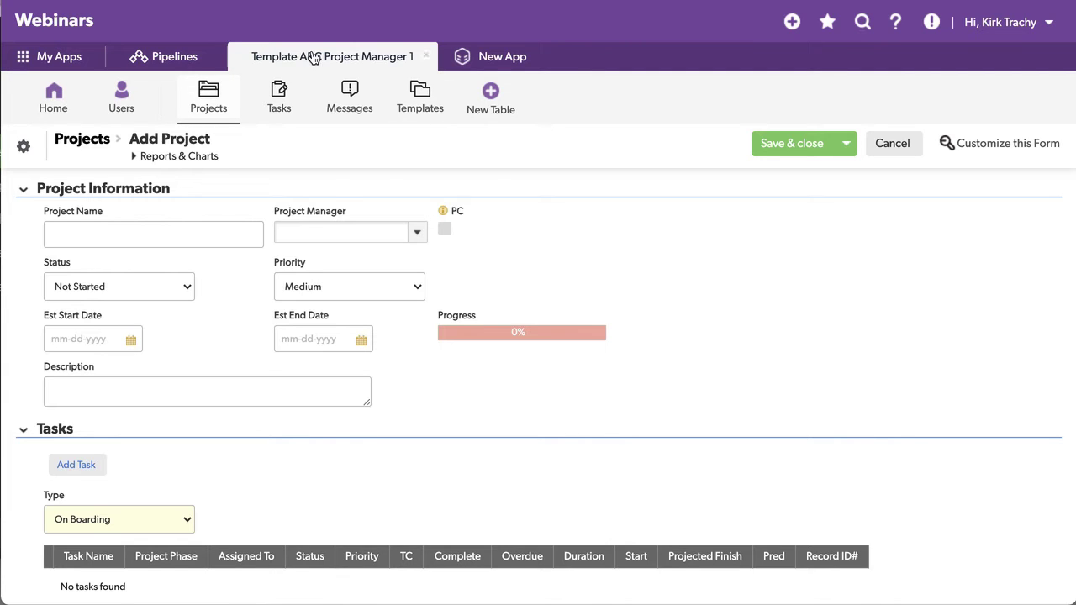
left_click(312, 56)
left_click(605, 227)
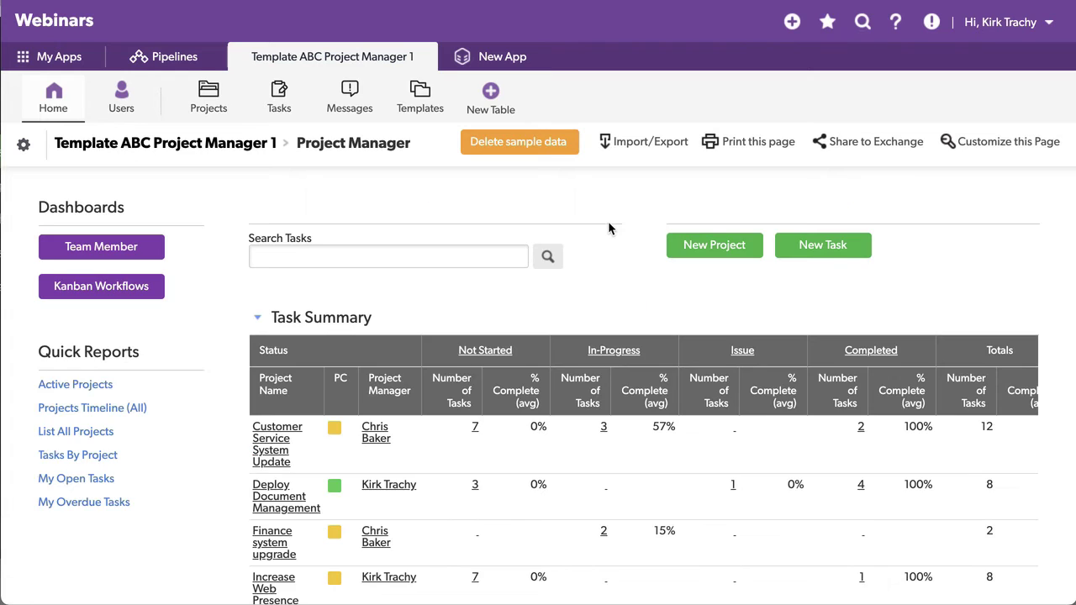
Step: Go to the personal preferences and open the management of user tokens for the Webinars realm
left_click(1011, 26)
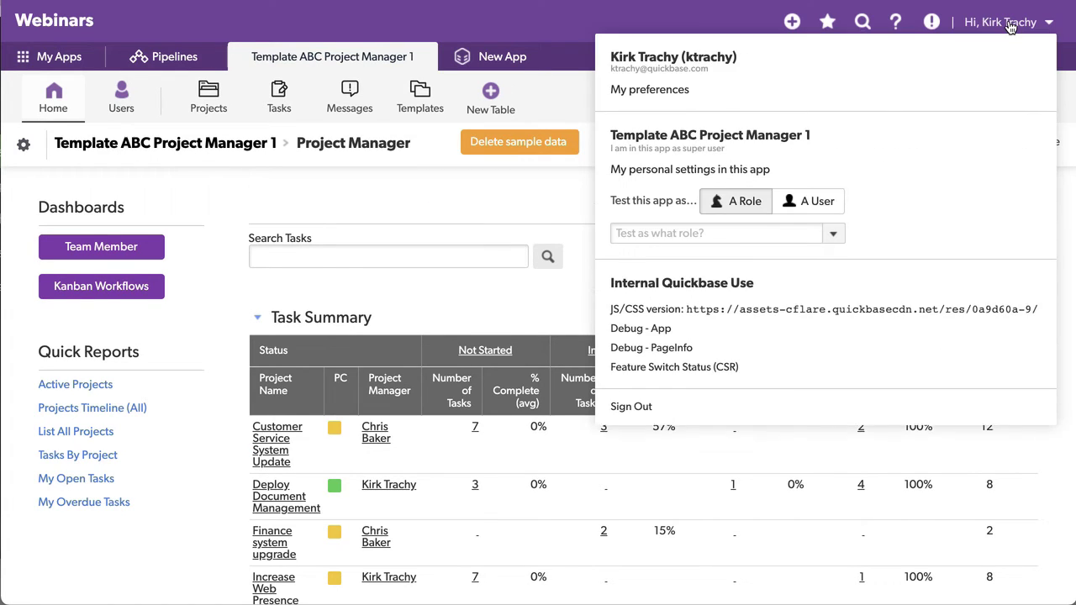
left_click(656, 90)
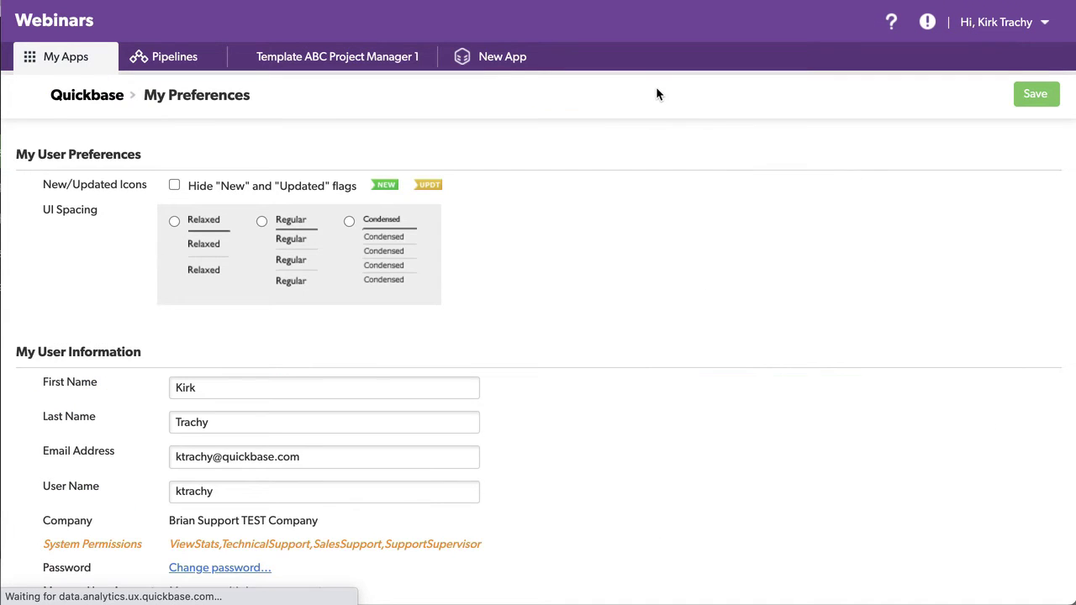
scroll(552, 362, "down", 5)
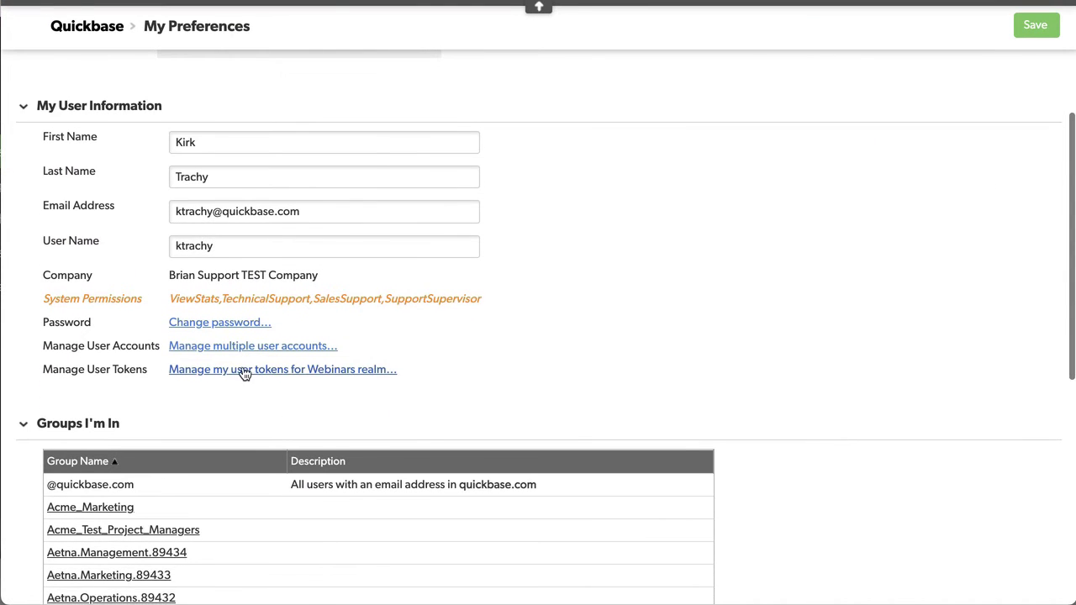
left_click(243, 371)
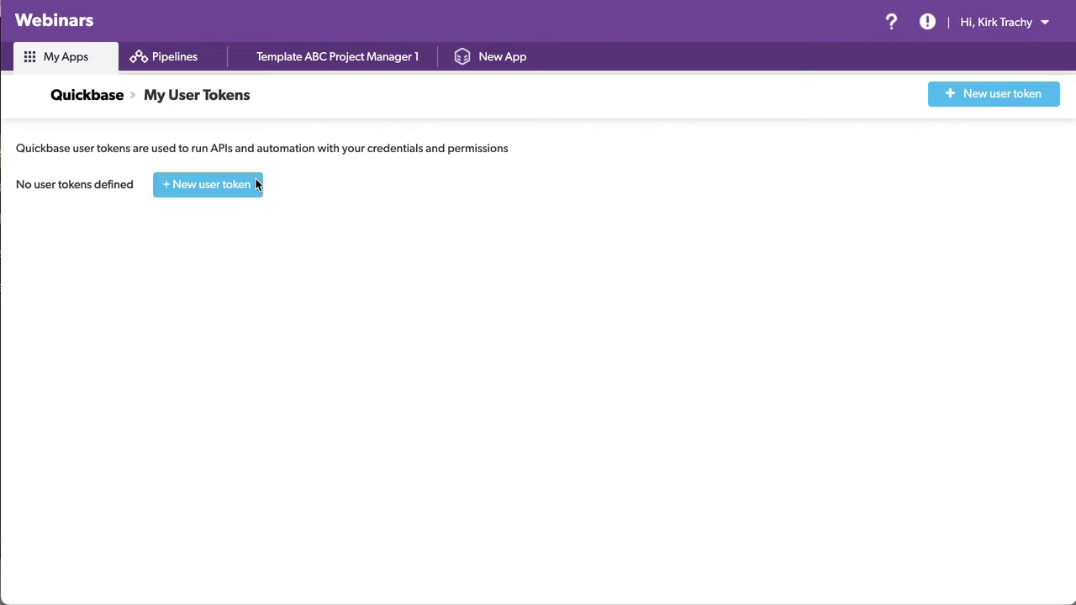
Step: Create and save a user token named Tokens, assigned to the Template ABC Project Manager 1 app
left_click(221, 195)
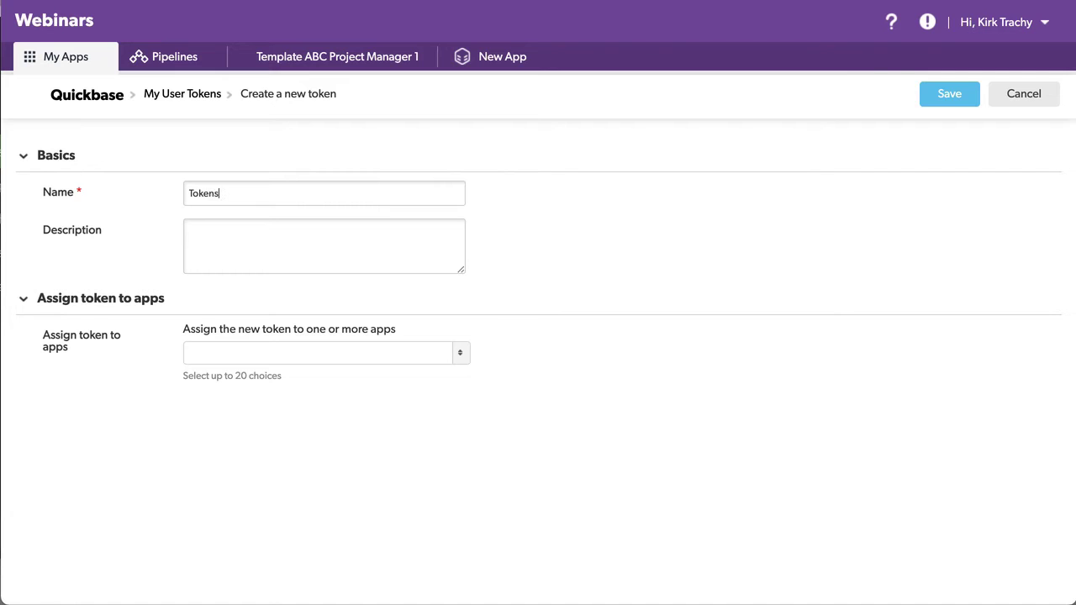
left_click(459, 354)
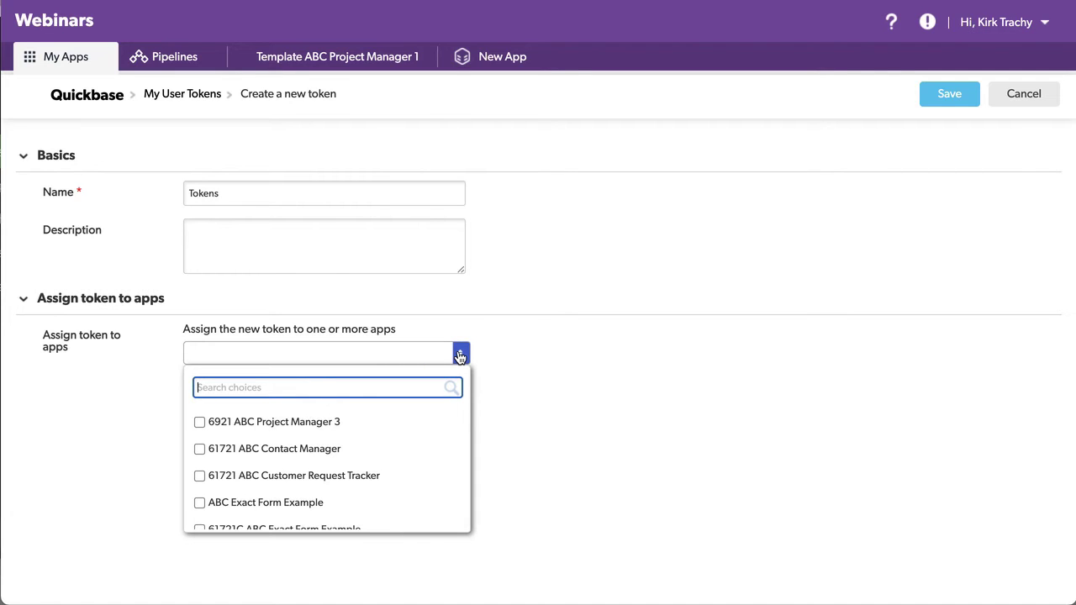
type("Template")
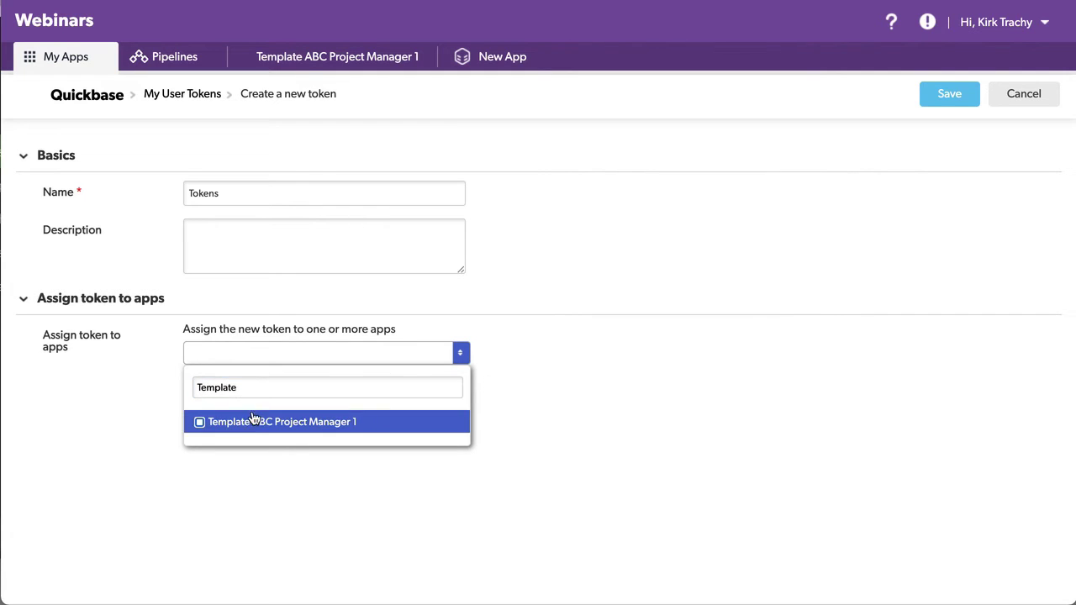
left_click(250, 427)
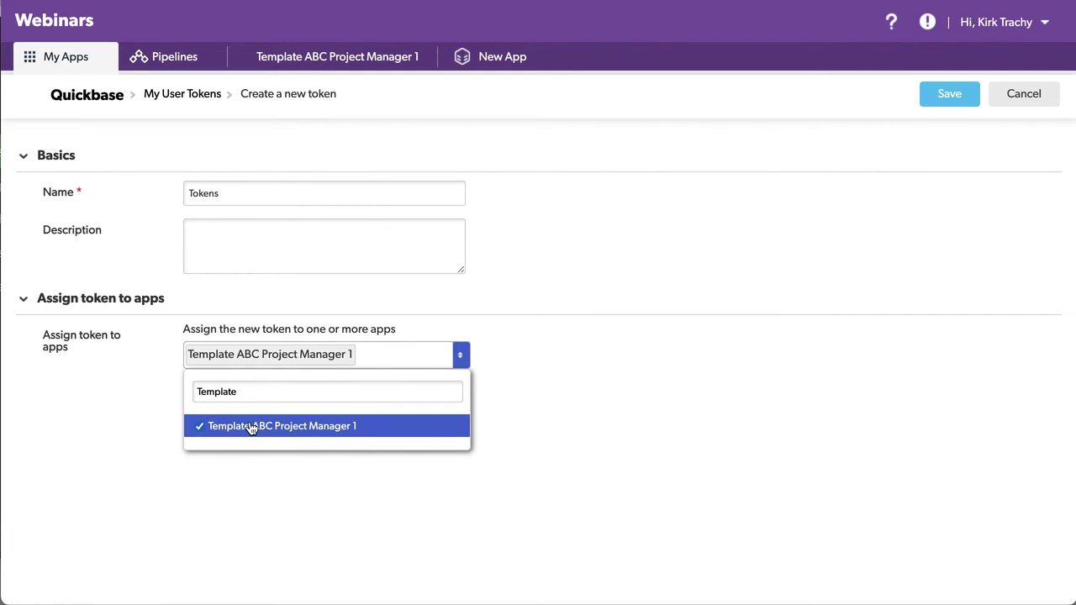
left_click(712, 421)
left_click(950, 96)
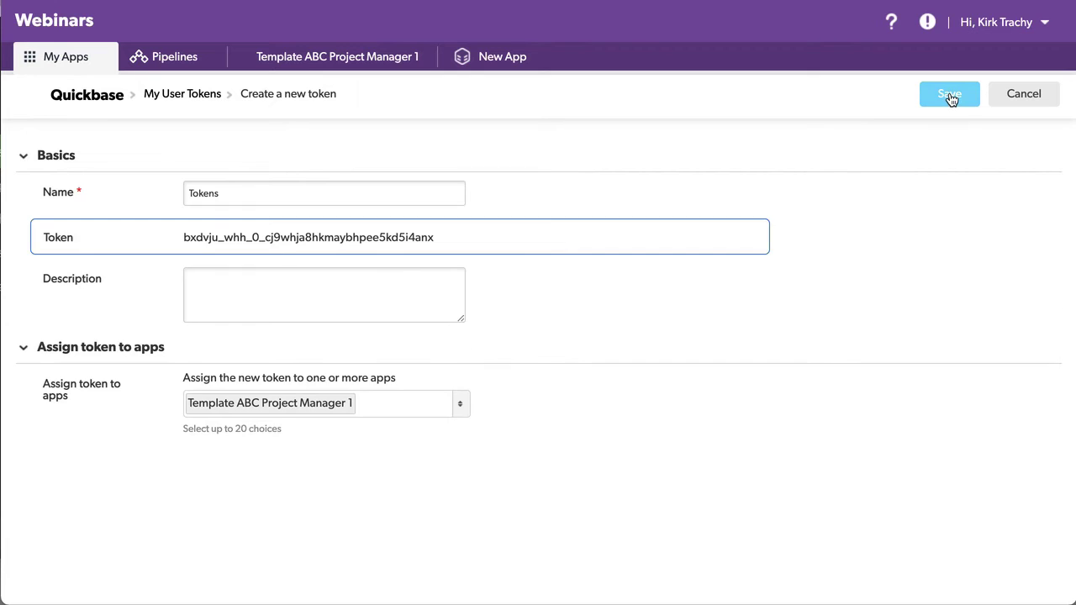
Step: Copy the generated user token's value and go to the My pipelines page
double_click(309, 237)
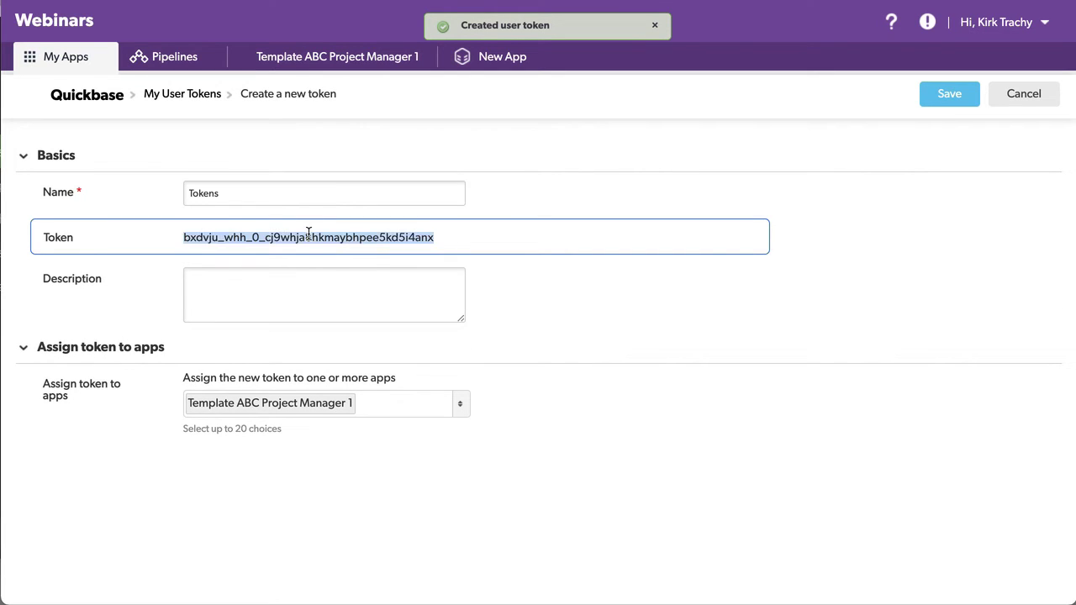
right_click(308, 235)
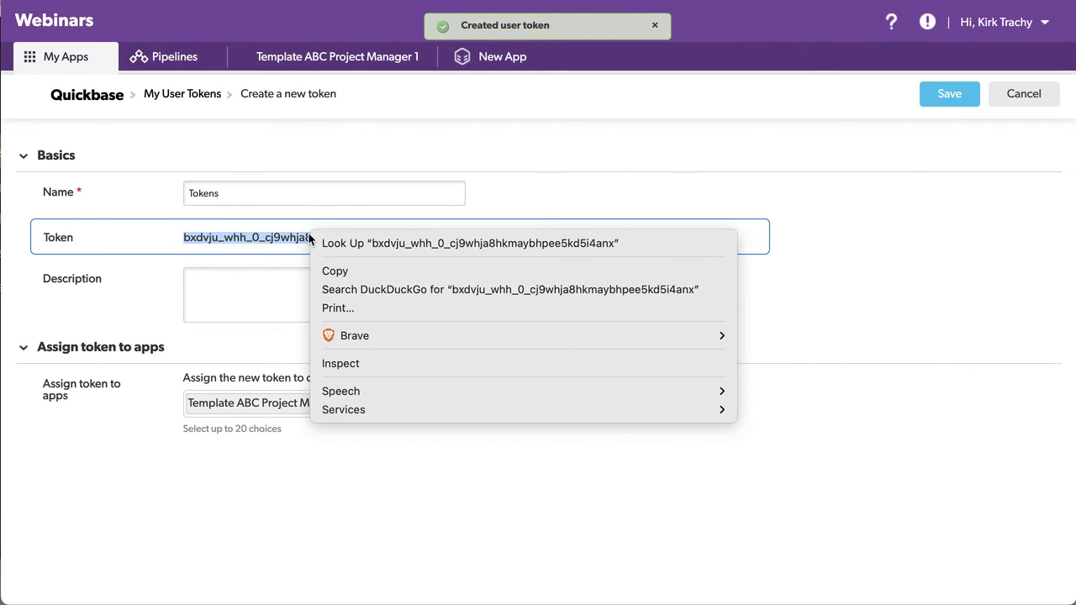
left_click(336, 270)
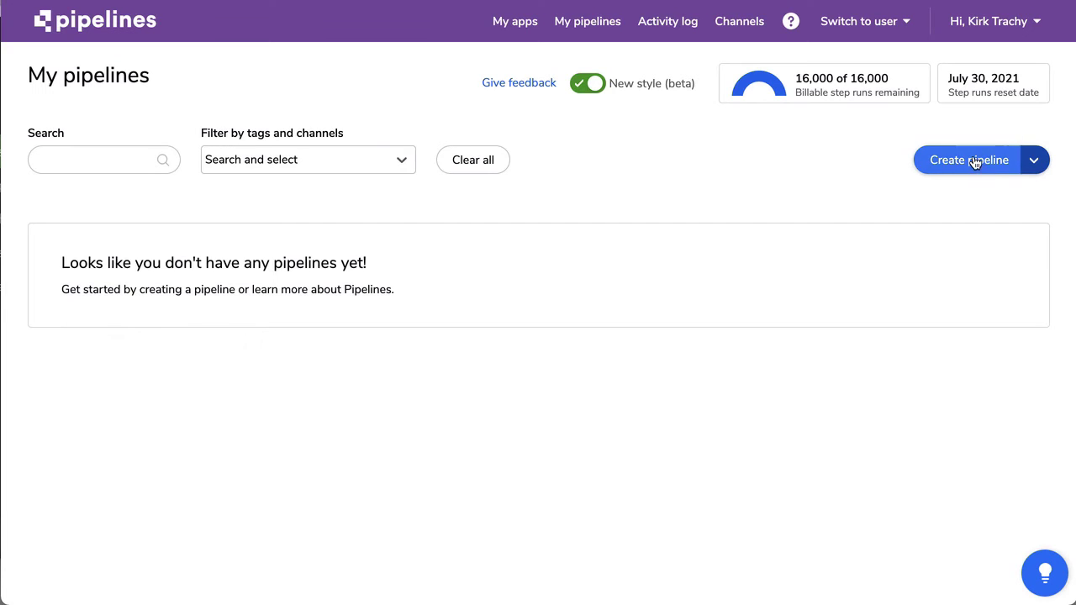
Step: Create a pipeline named Template Pipeline
left_click(972, 160)
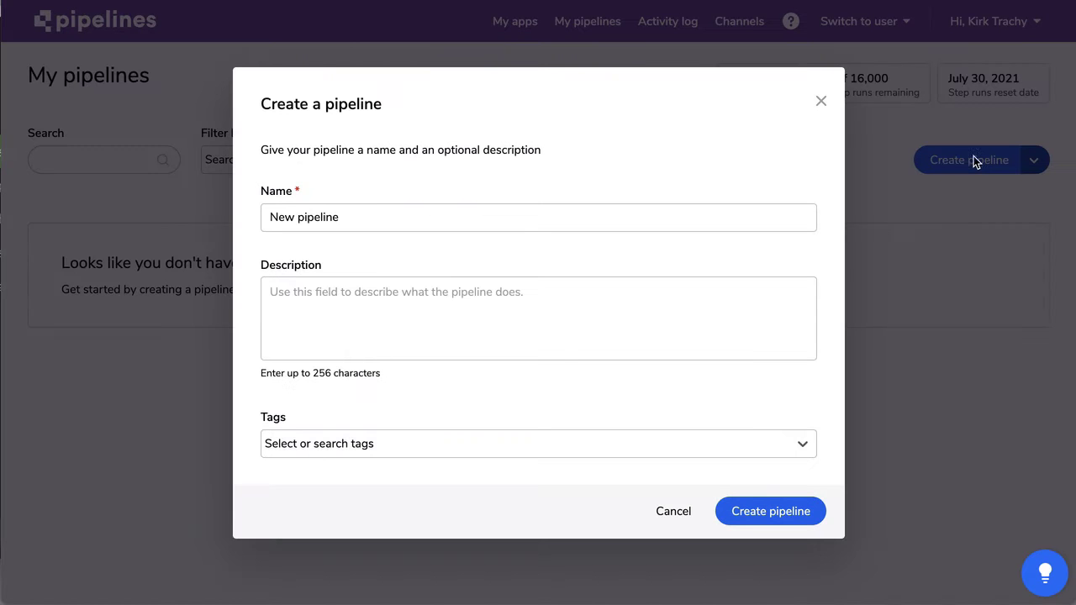
triple_click(300, 216)
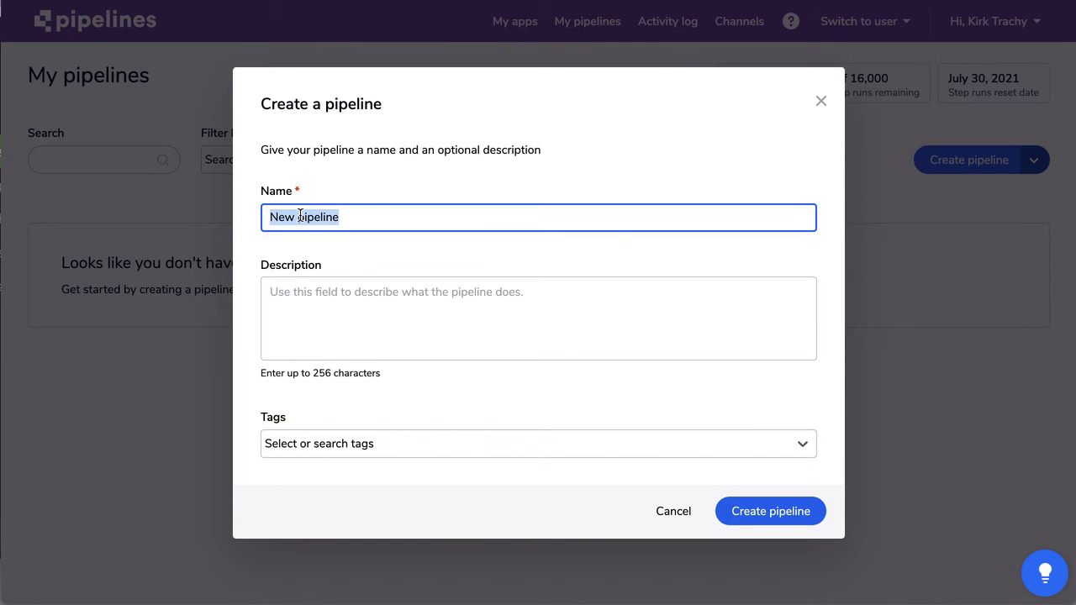
type("Template")
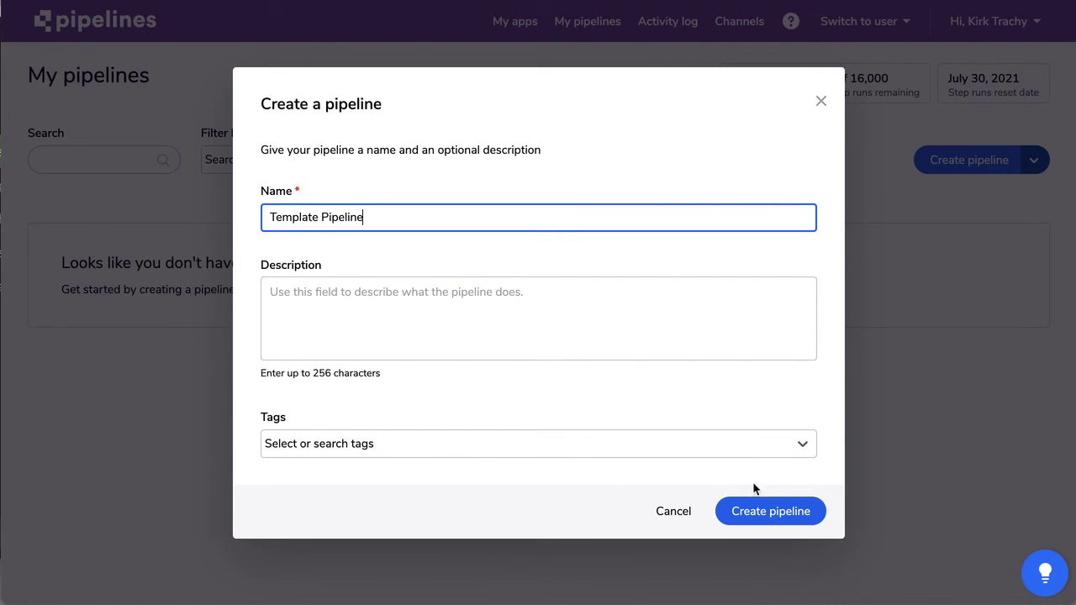
left_click(775, 511)
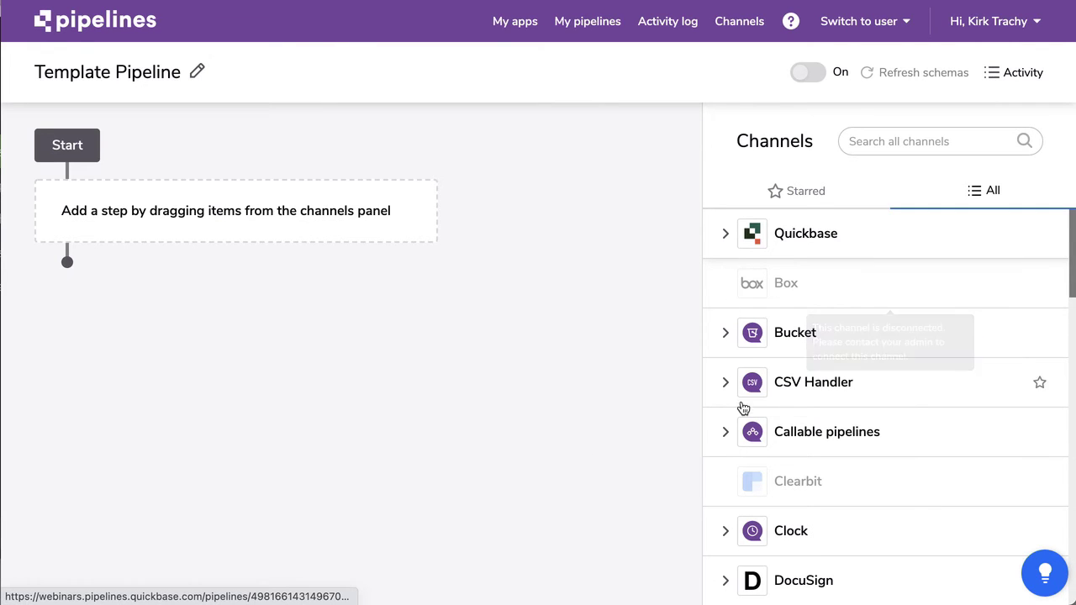
Step: Add the Quickbase Record Created trigger as the first step of Template Pipeline
scroll(798, 458, "down", 3)
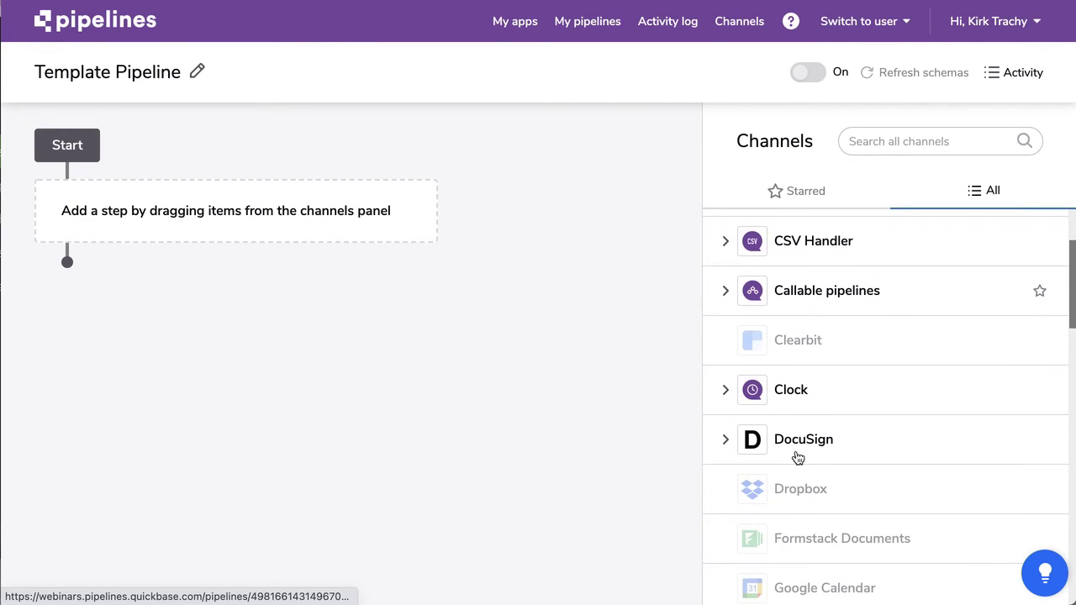
scroll(797, 457, "up", 3)
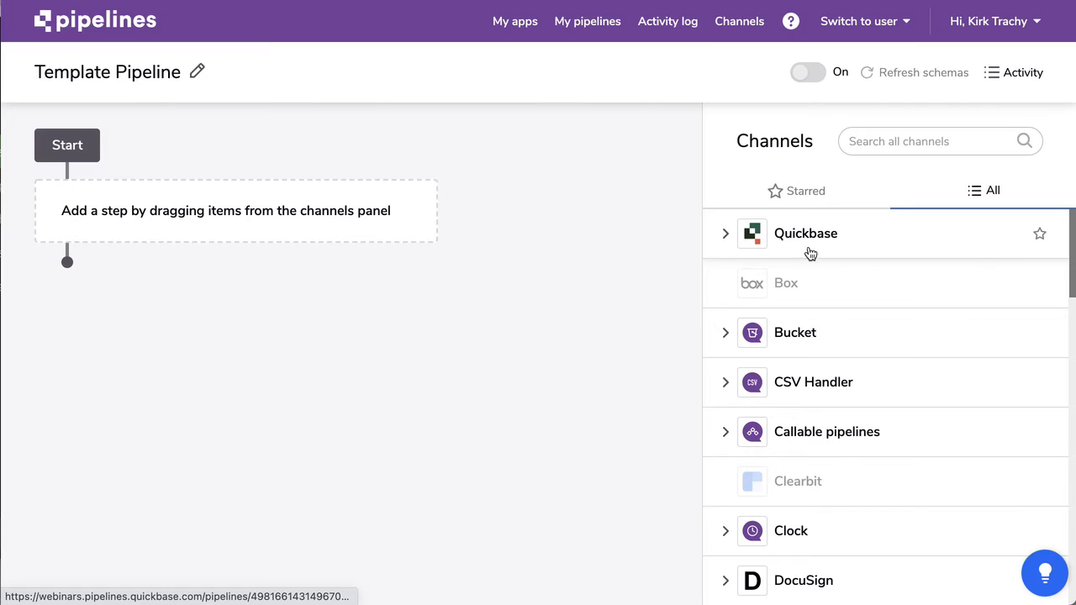
left_click(751, 238)
scroll(856, 372, "down", 2)
scroll(855, 372, "up", 2)
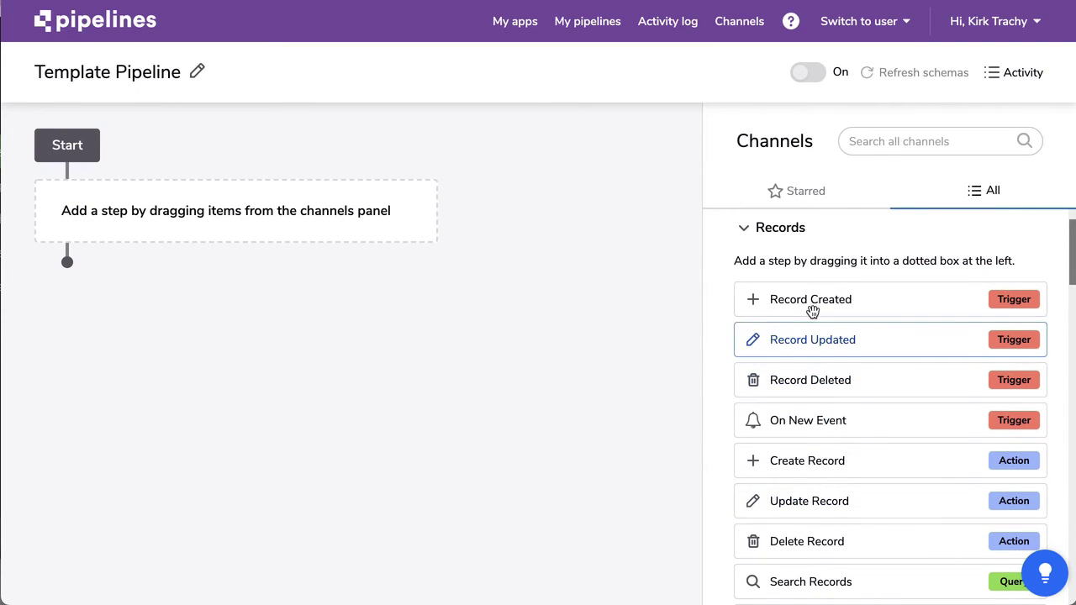
left_click_drag(877, 302, 168, 222)
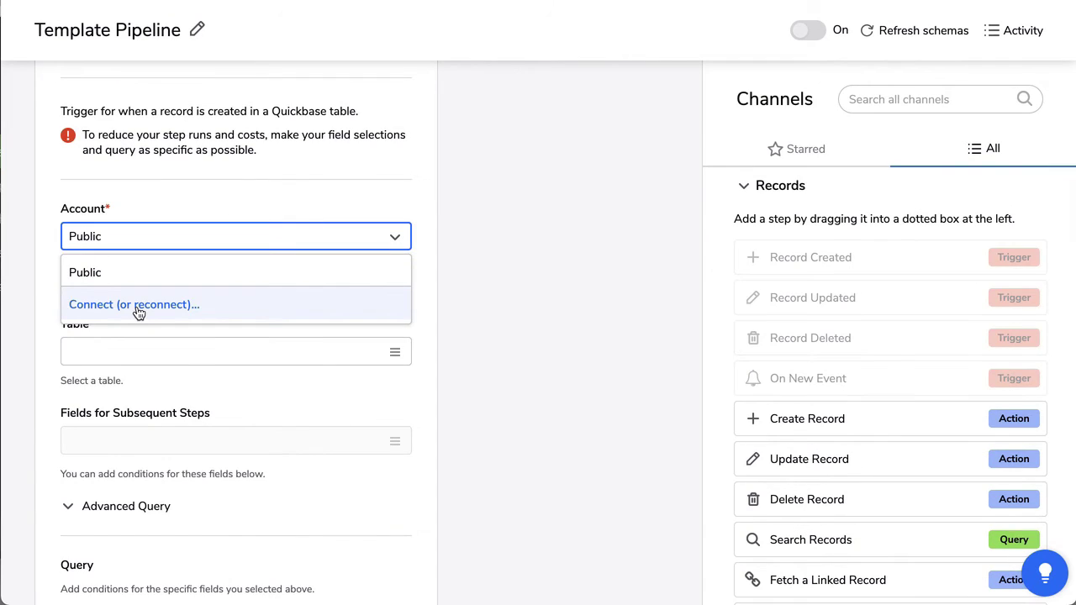
Step: Connect the trigger's account to Quickbase with the subdomain webinars and the copied user token
left_click(139, 306)
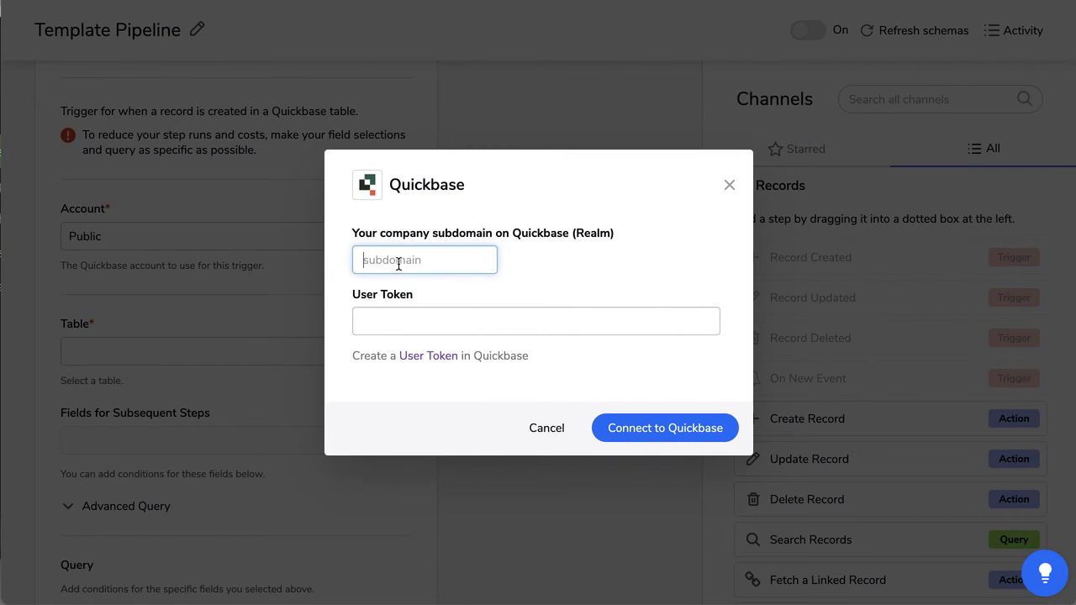
type("webinars")
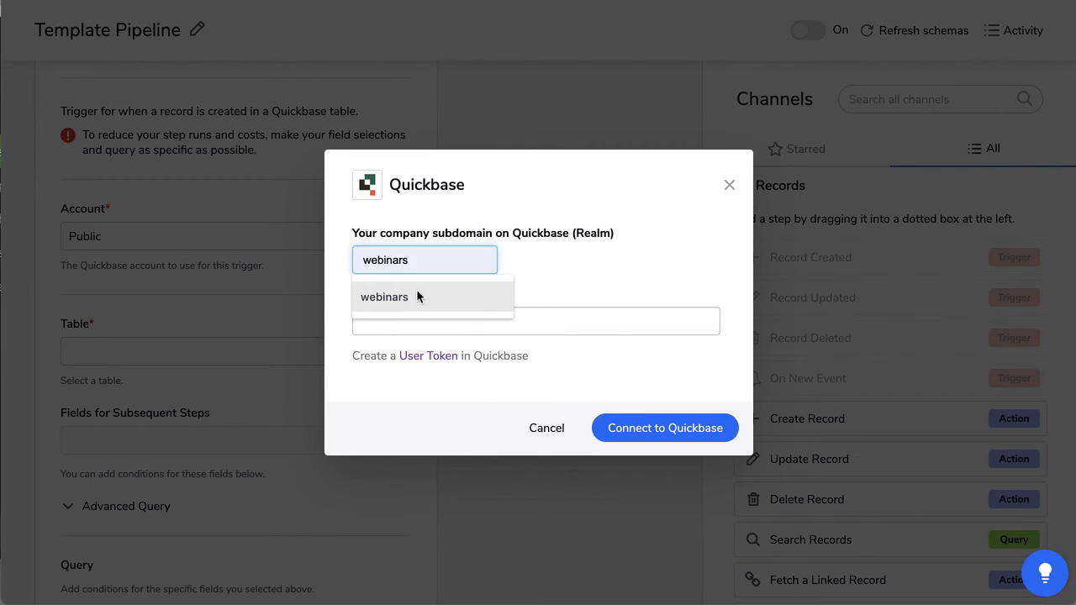
left_click(417, 294)
left_click(390, 323)
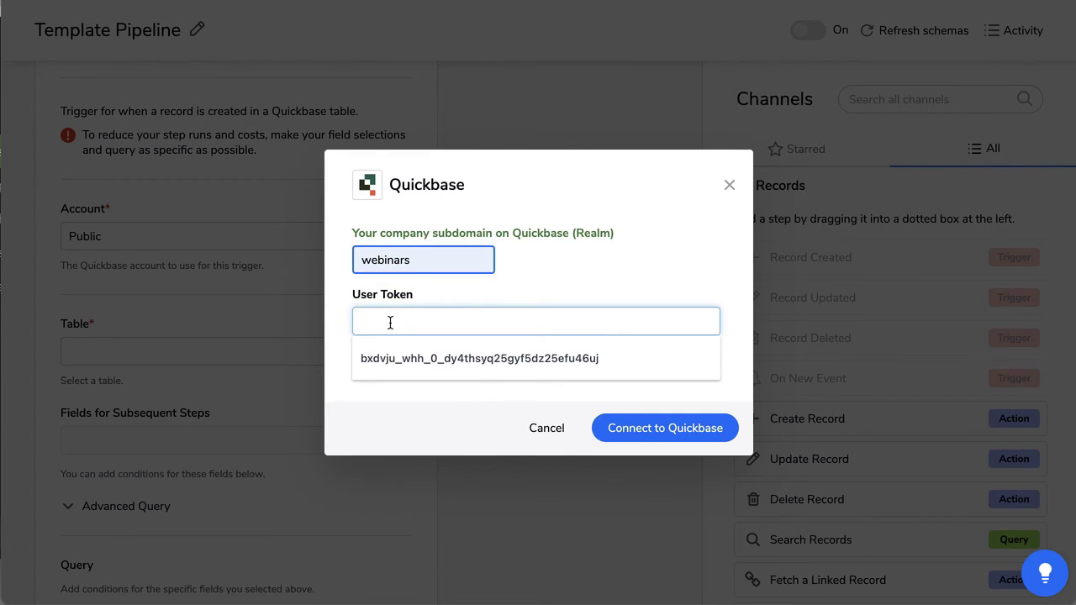
key("ctrl+v")
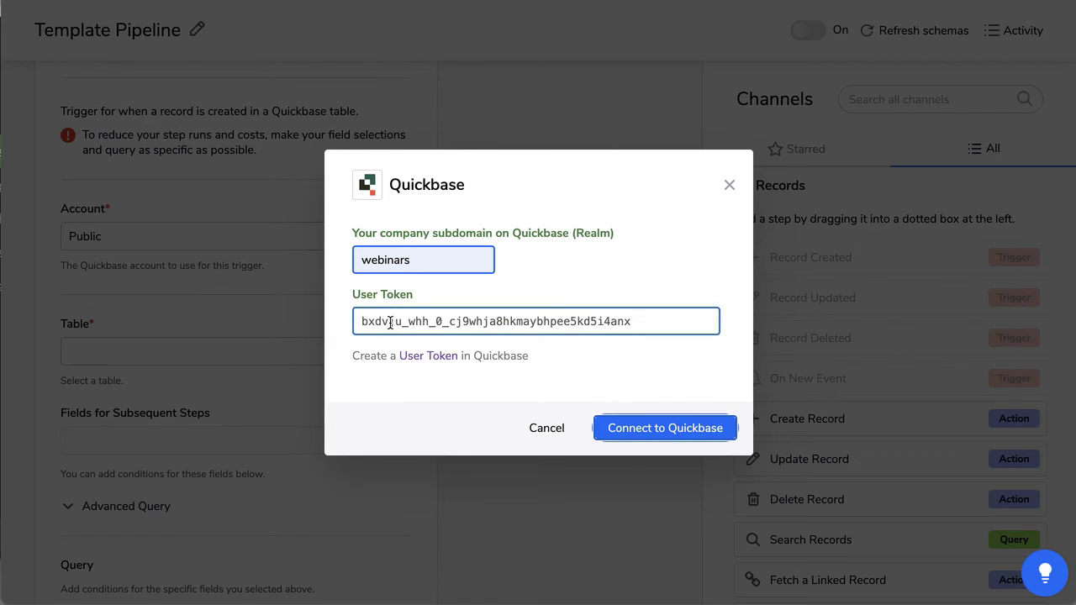
left_click(644, 435)
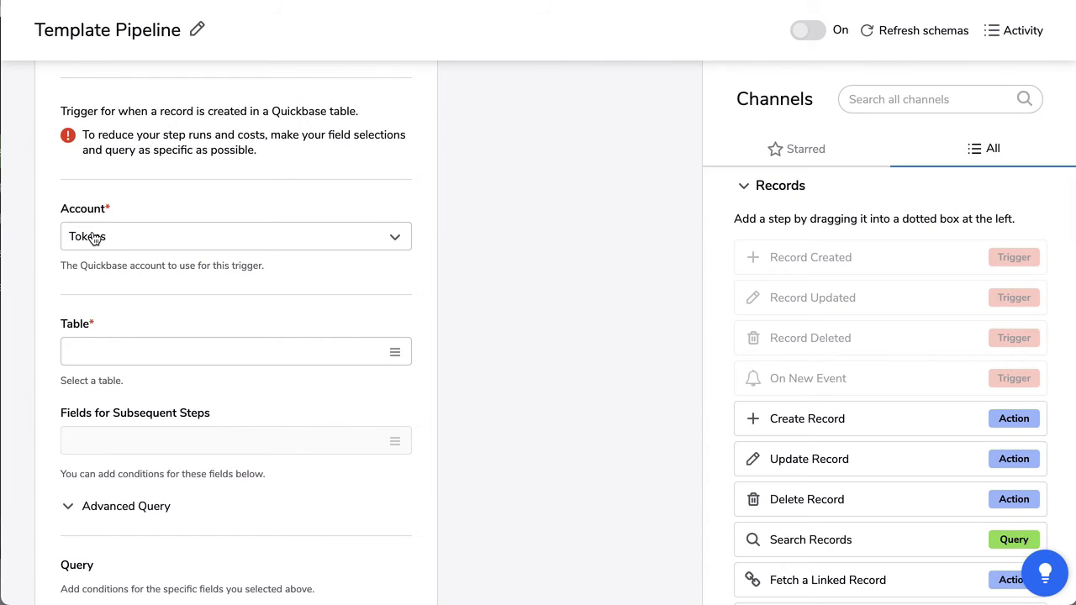
Step: Set the Record Created trigger's table to Template ABC Project Manager 1: Projects
left_click(241, 349)
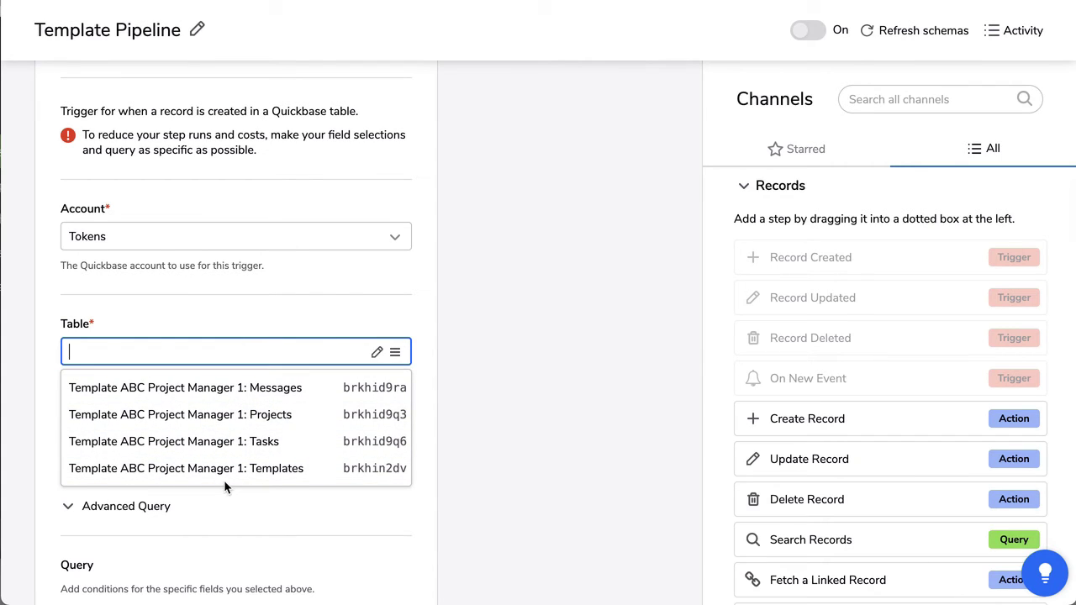
left_click(275, 413)
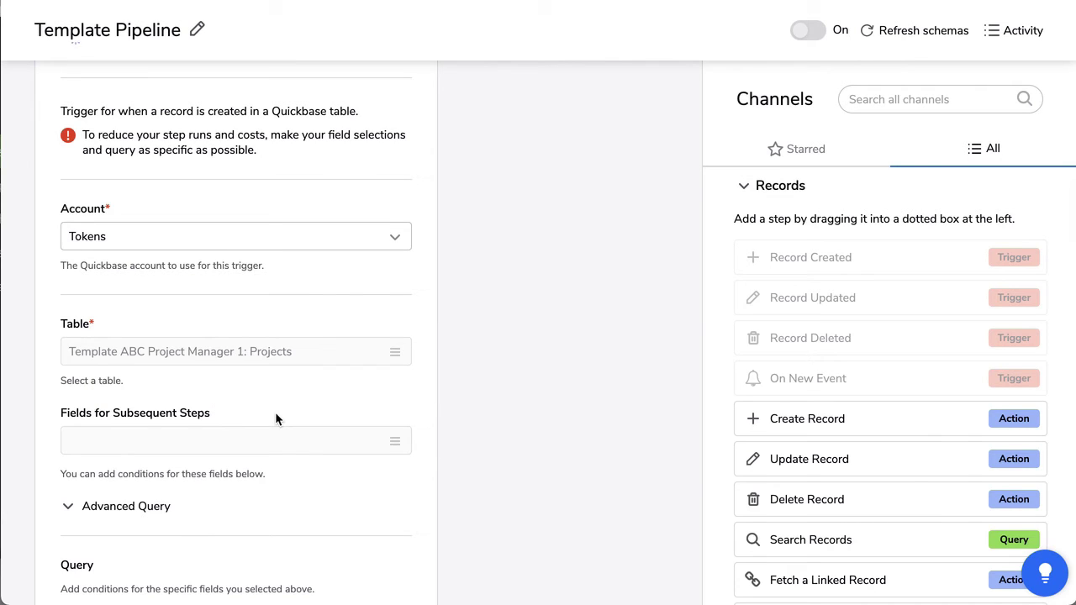
scroll(274, 412, "down", 1)
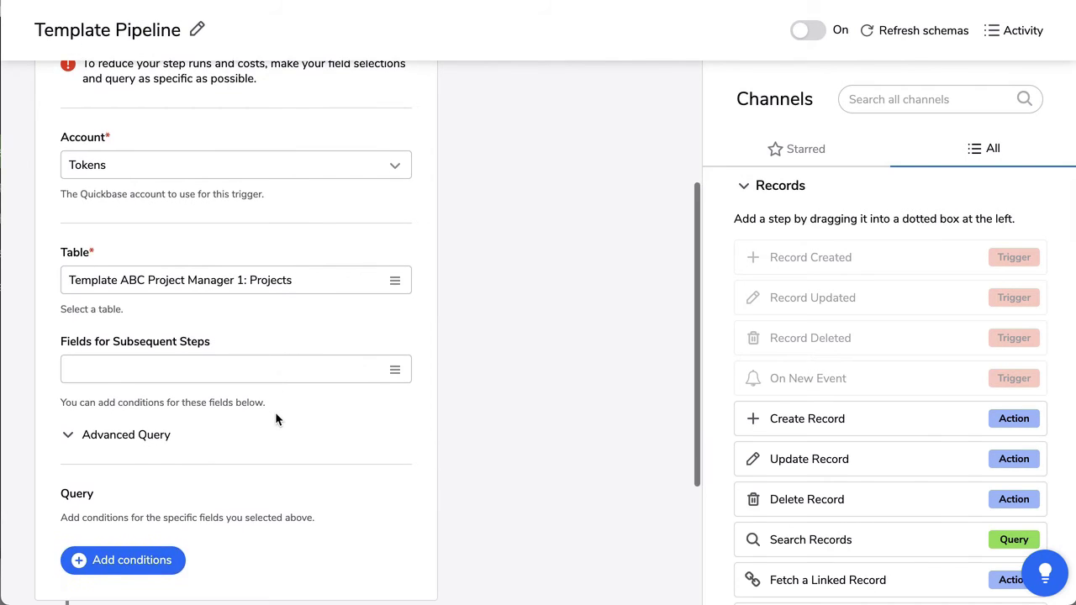
scroll(301, 201, "up", 2)
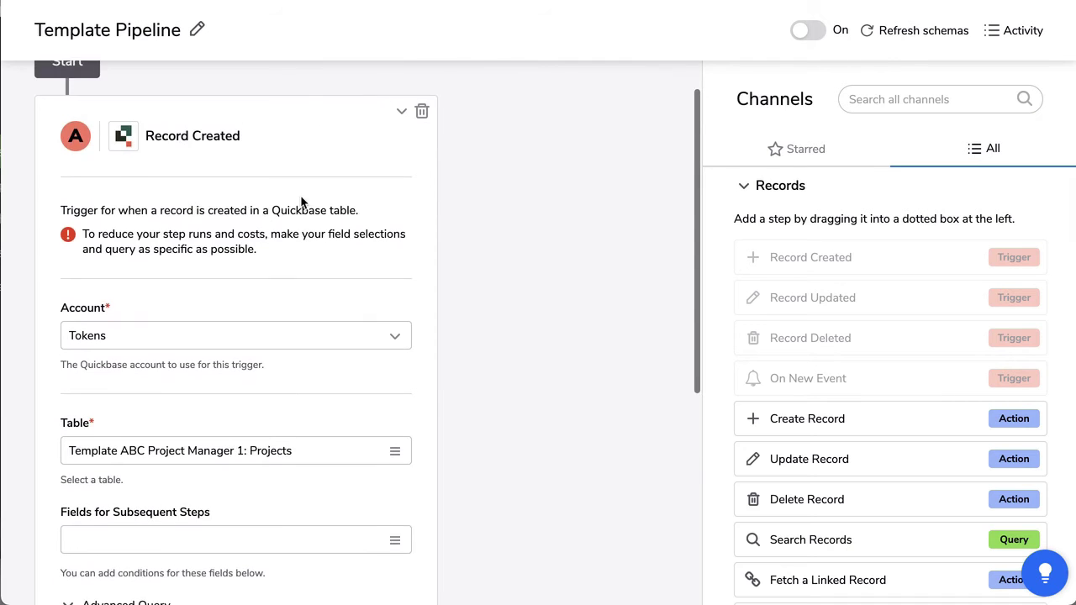
scroll(301, 200, "down", 2)
scroll(301, 200, "up", 2)
scroll(301, 200, "down", 3)
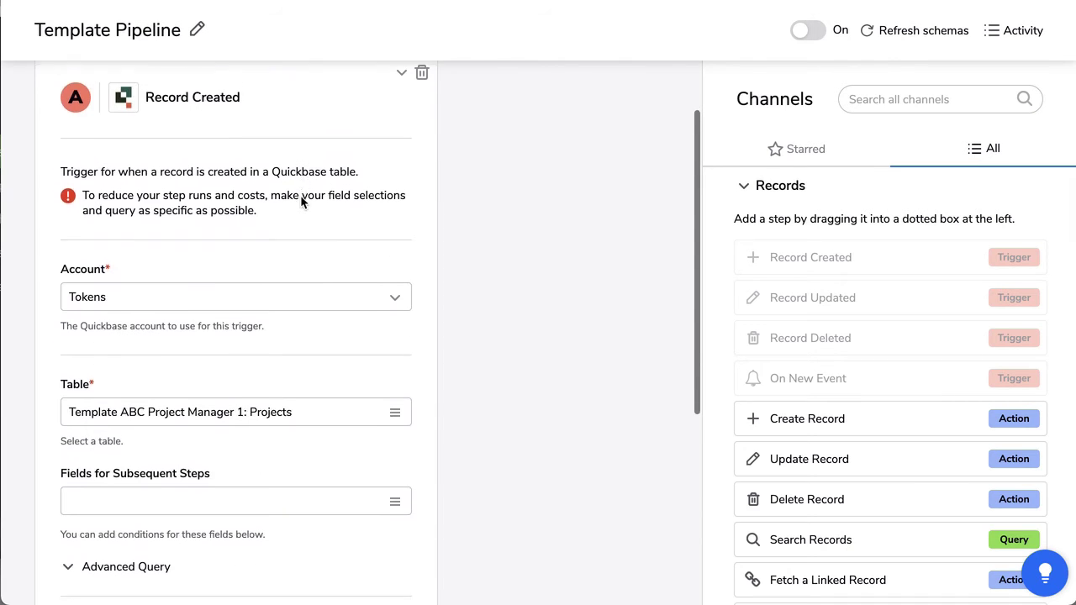
Step: Add the Type field to the trigger's fields for subsequent steps
scroll(300, 201, "down", 1)
left_click(192, 294)
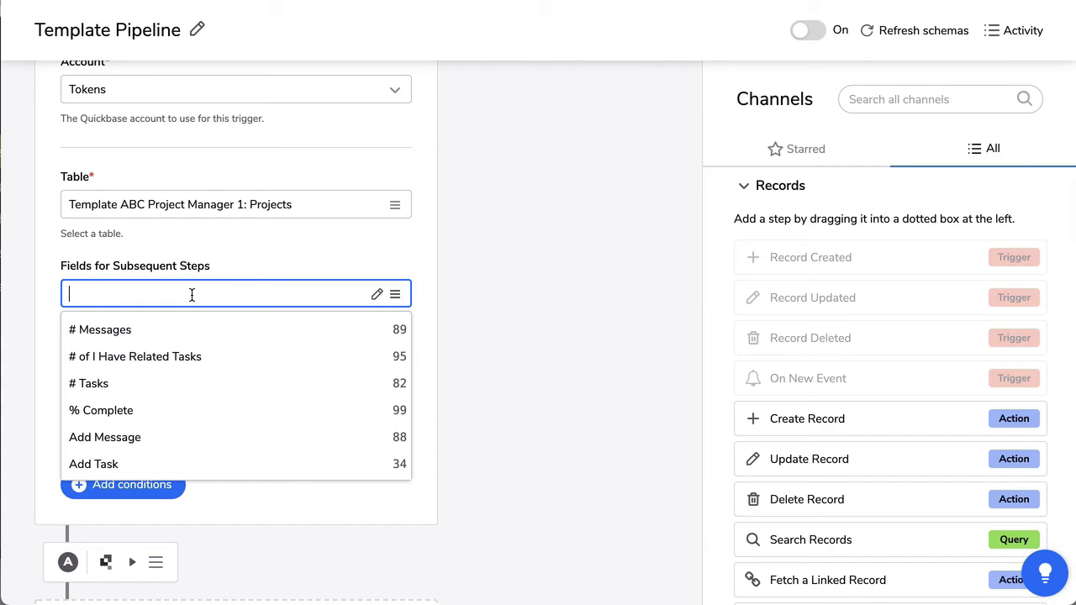
type("typ")
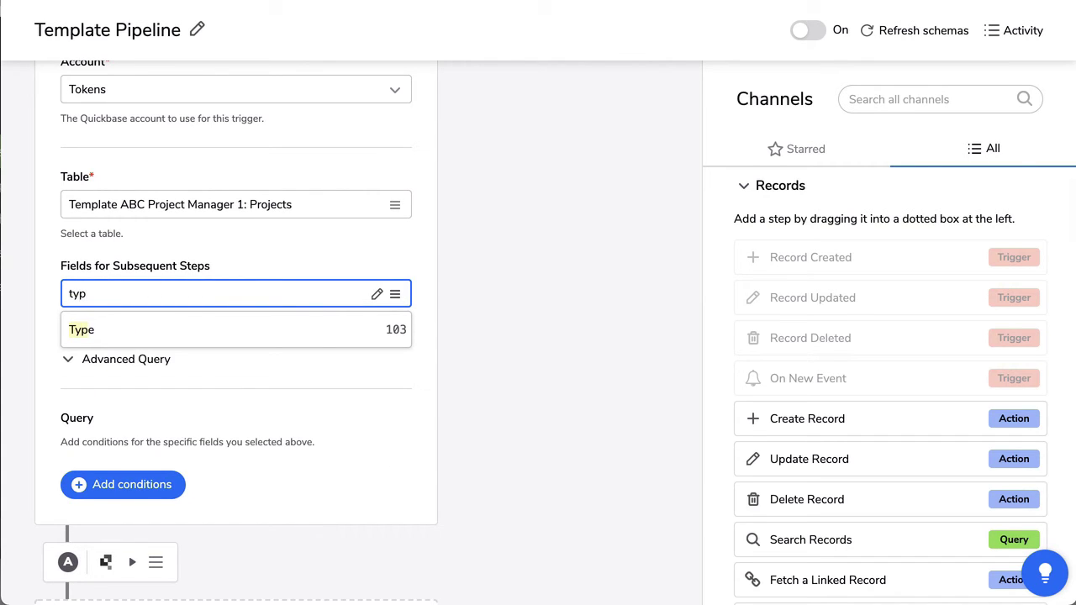
left_click(79, 331)
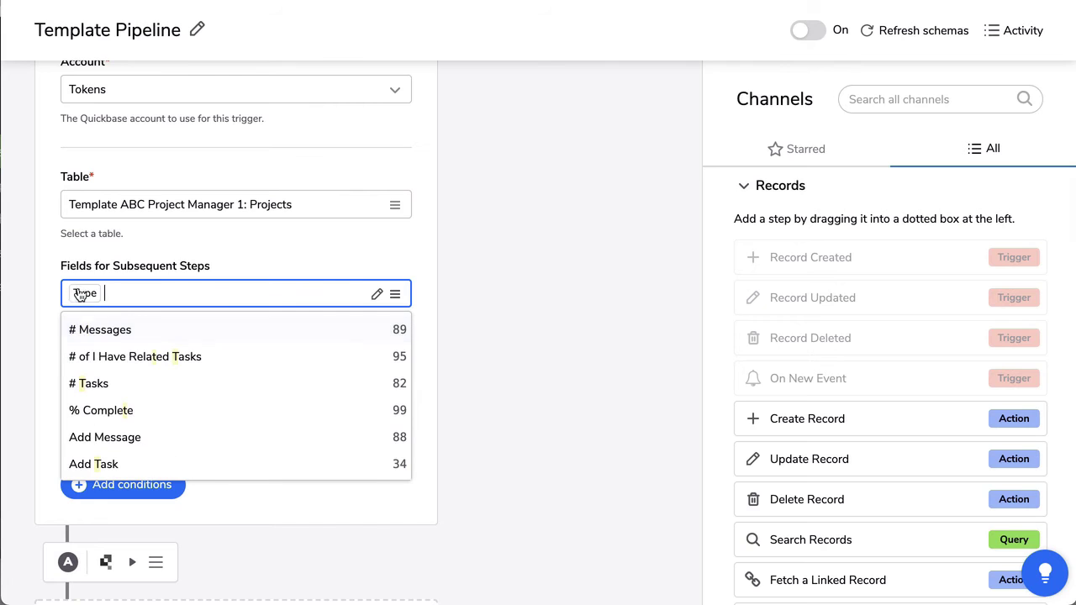
left_click(303, 254)
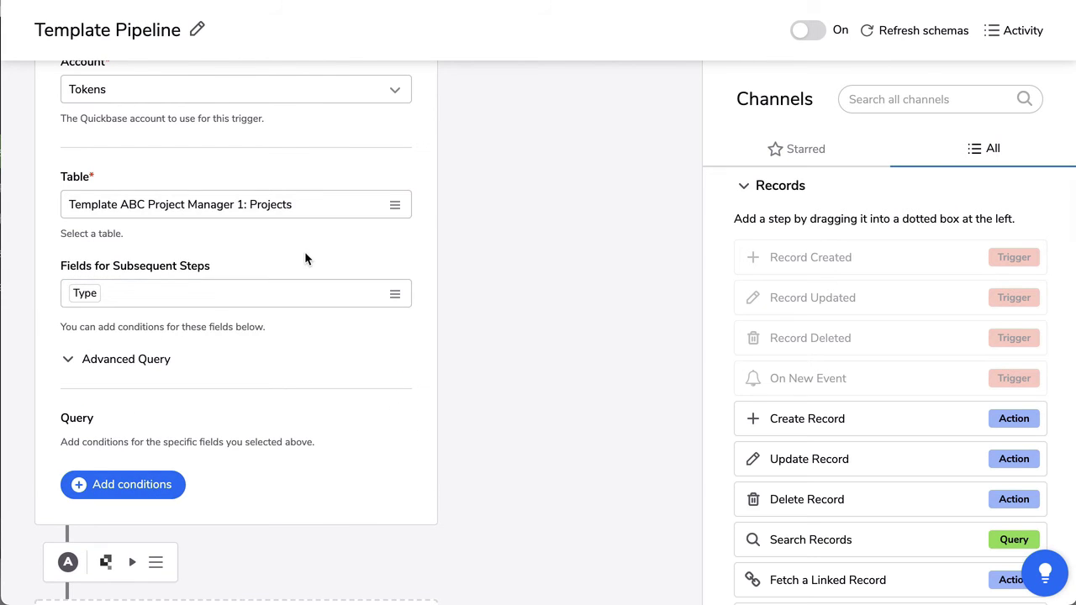
left_click(191, 288)
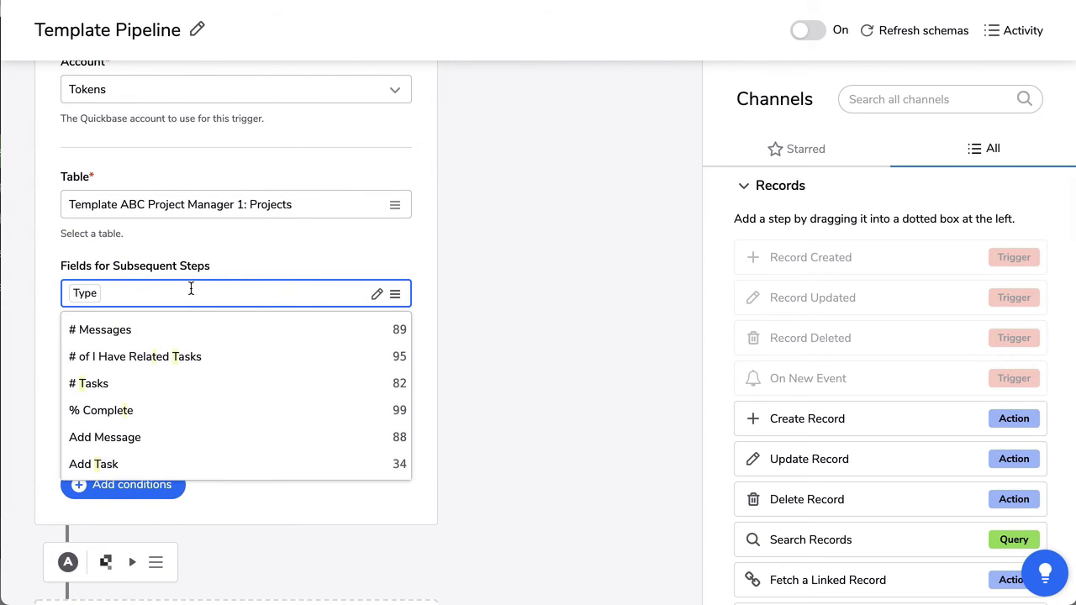
scroll(204, 423, "down", 10)
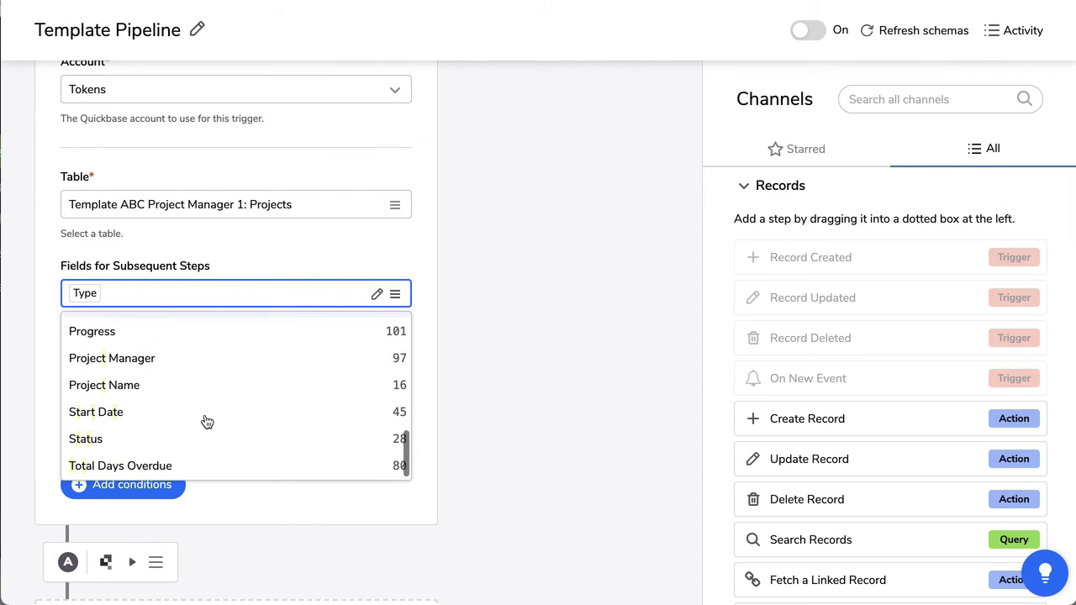
scroll(207, 422, "up", 10)
left_click(262, 249)
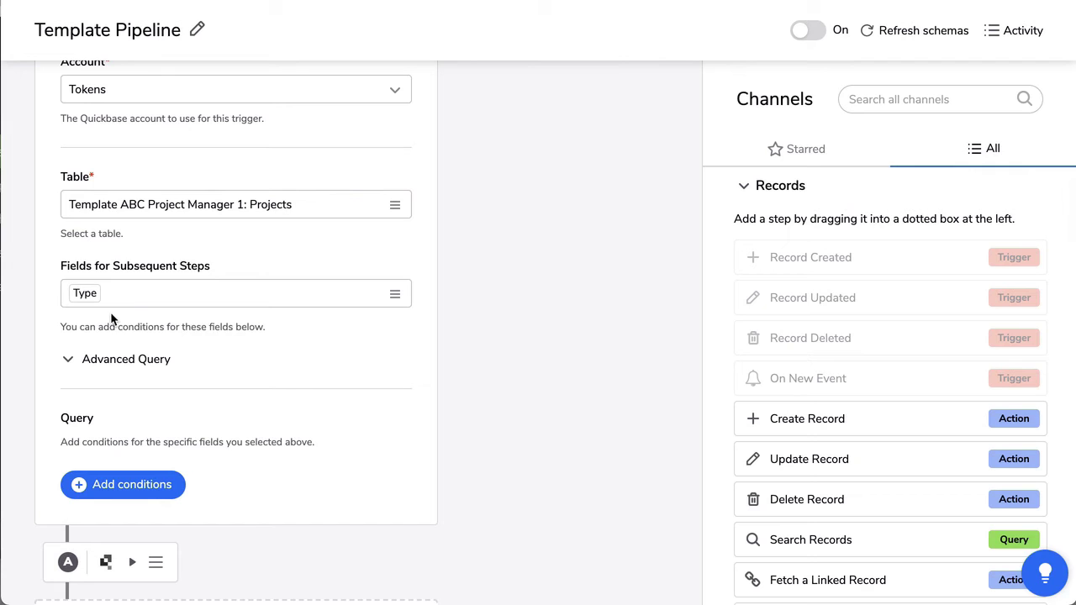
Step: Add a Quickbase Search Records query as the step after the Record Created trigger
scroll(287, 429, "up", 3)
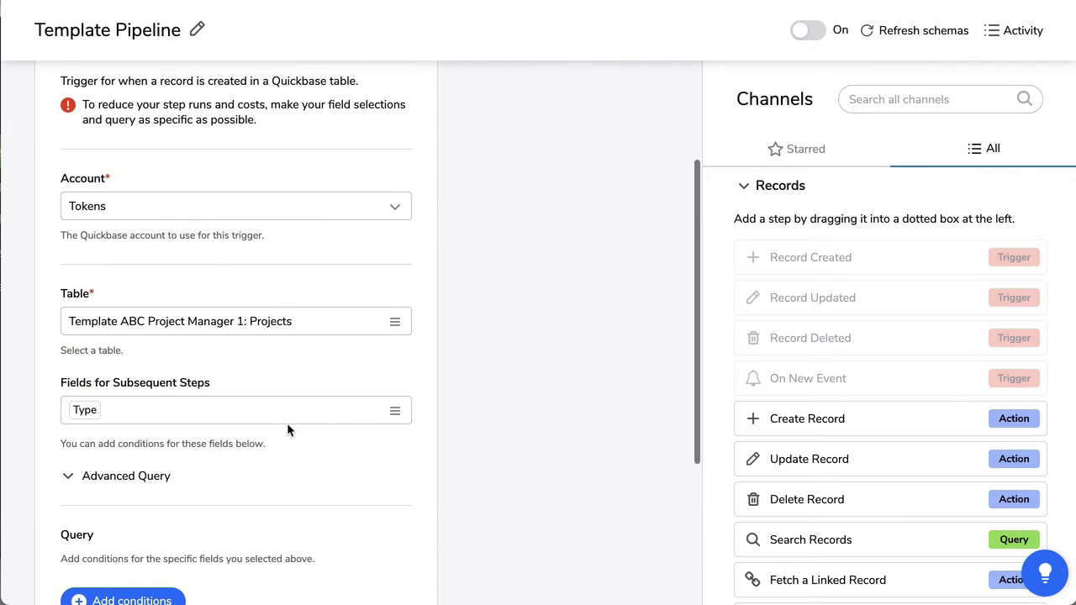
scroll(287, 423, "down", 3)
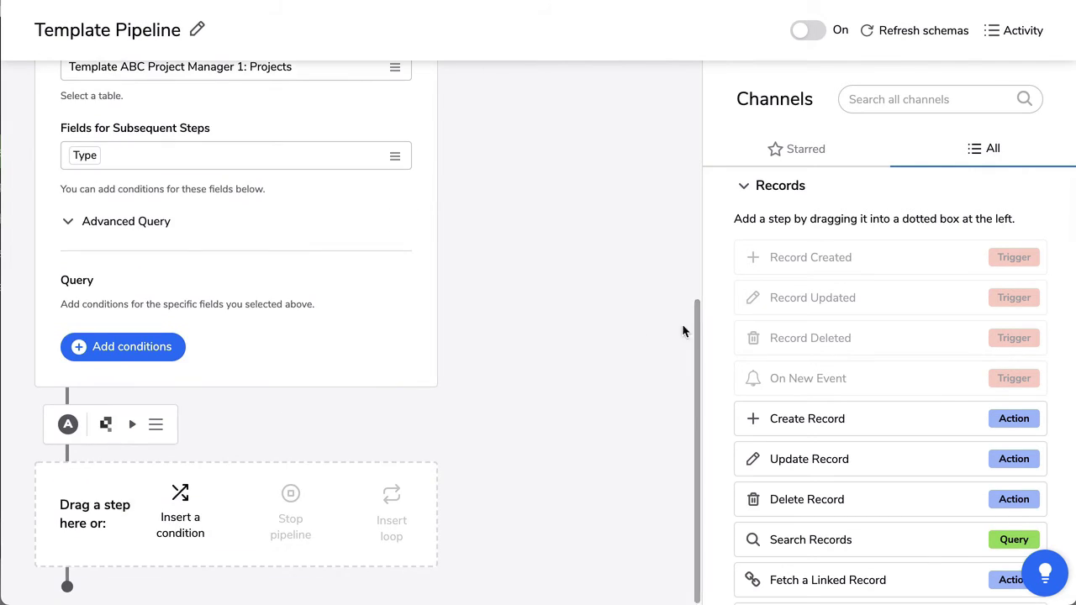
scroll(888, 399, "down", 3)
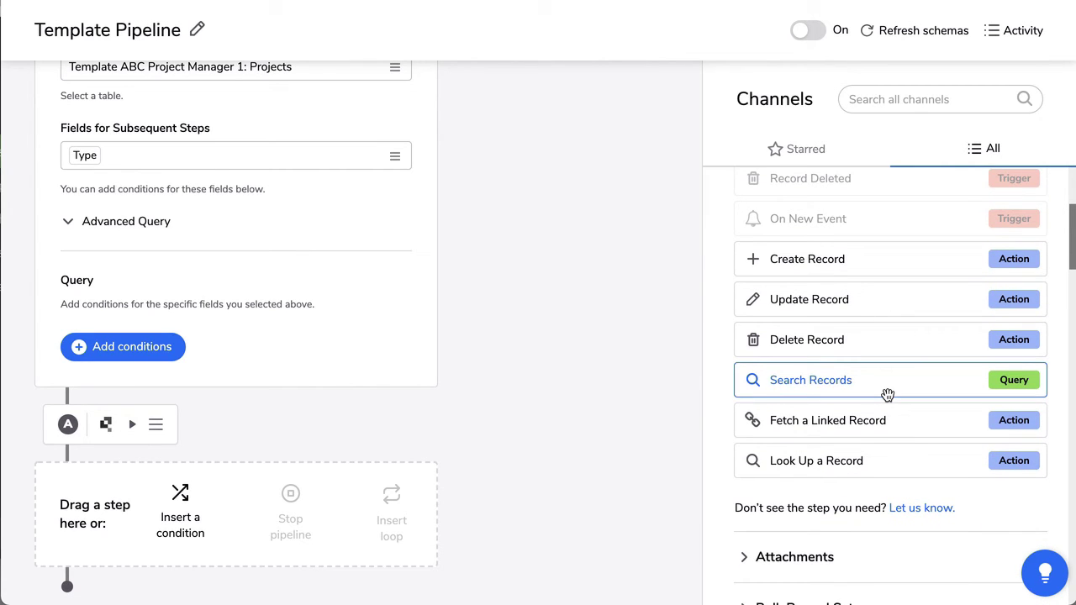
scroll(884, 394, "down", 1)
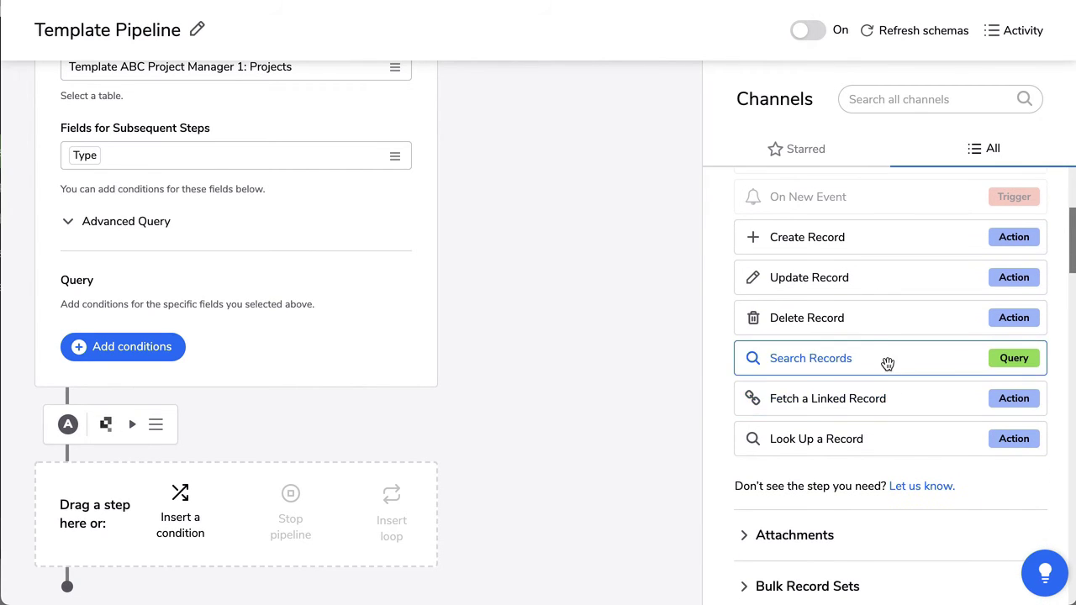
left_click_drag(895, 360, 228, 386)
left_click(401, 352)
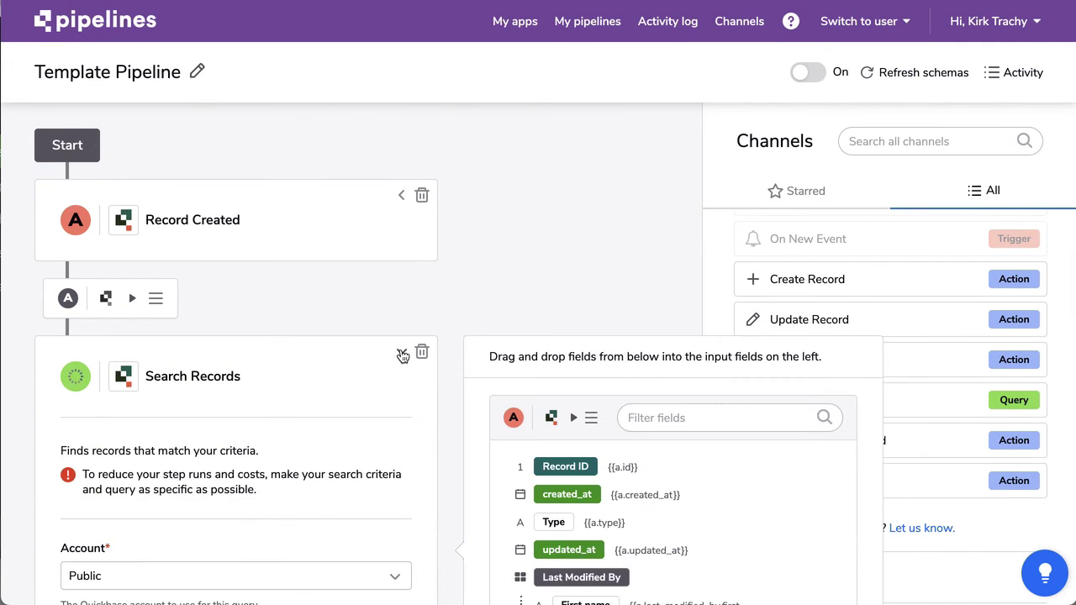
left_click(402, 353)
left_click(402, 353)
Step: Set the Search Records step's account to Tokens and its table to Template ABC Project Manager 1: Templates
scroll(288, 354, "down", 3)
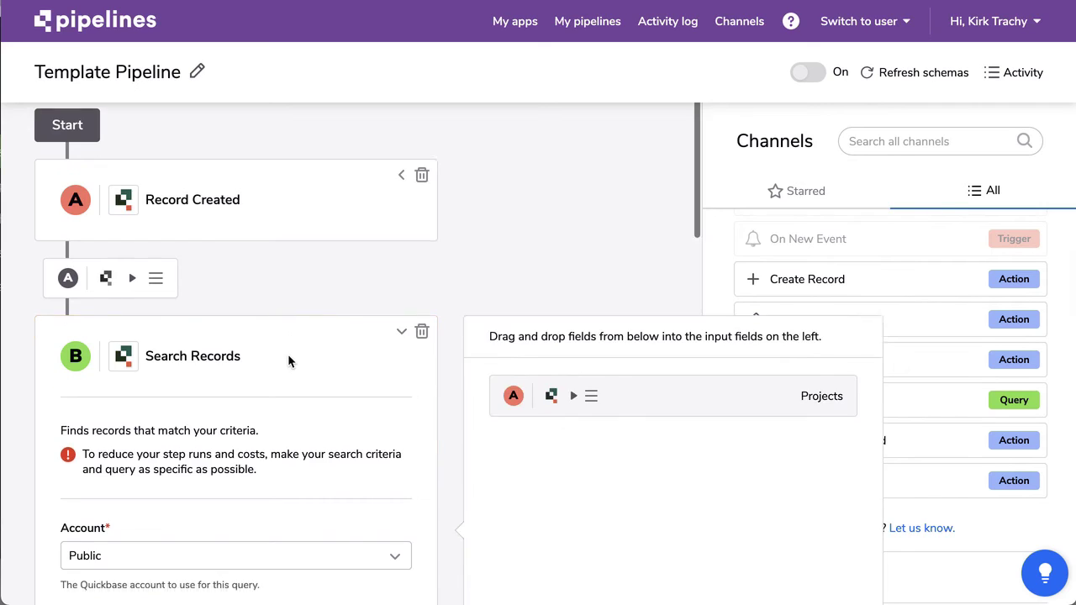
scroll(288, 361, "down", 2)
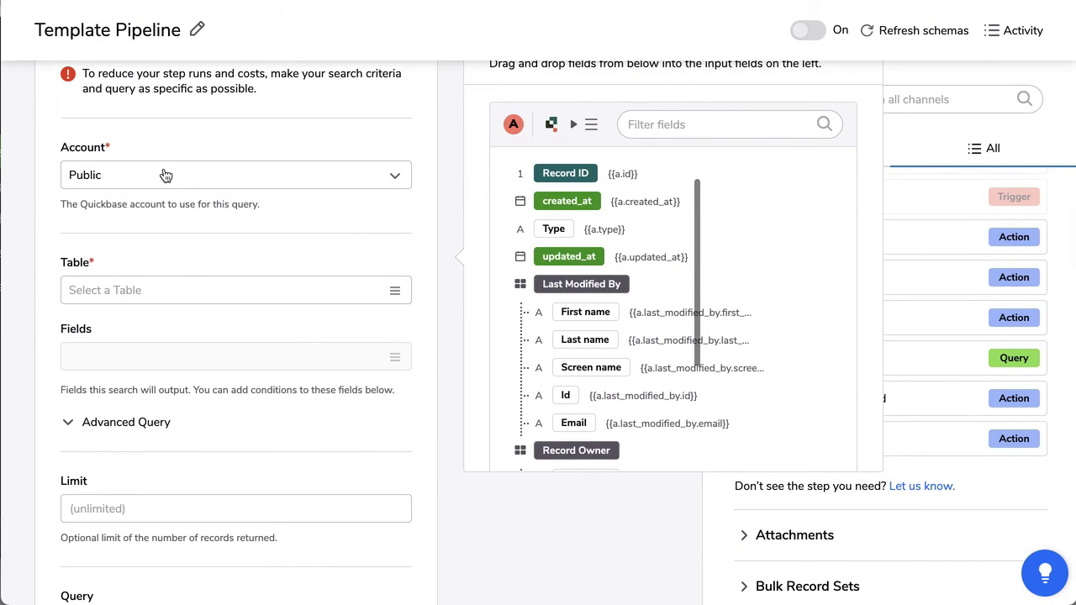
left_click(166, 174)
left_click(94, 238)
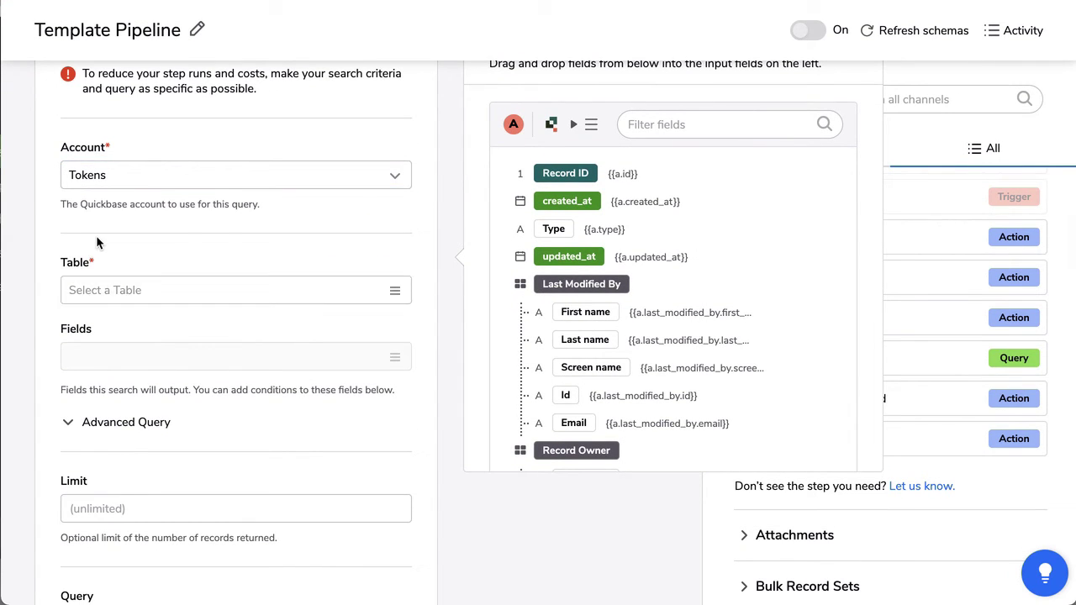
left_click(245, 289)
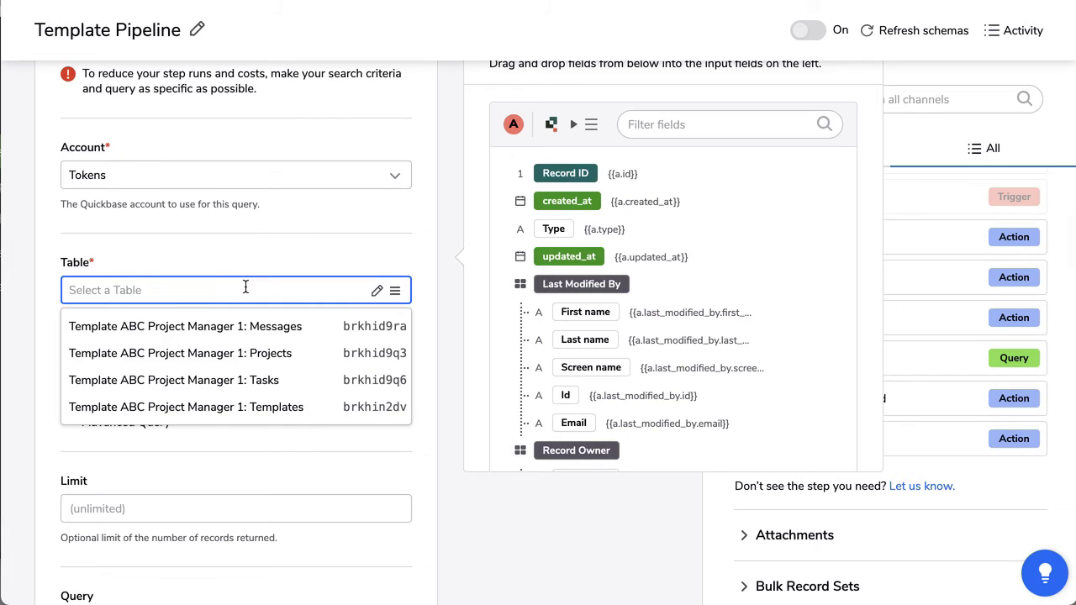
left_click(274, 408)
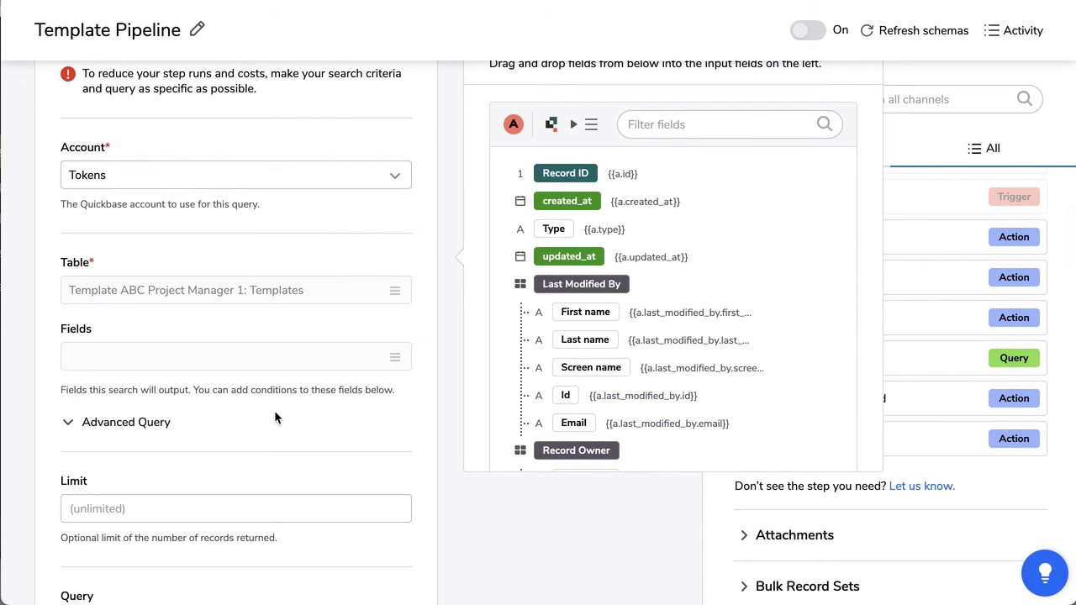
Step: Add Type, Duration and Task as the output fields of the Search Records step
left_click(117, 348)
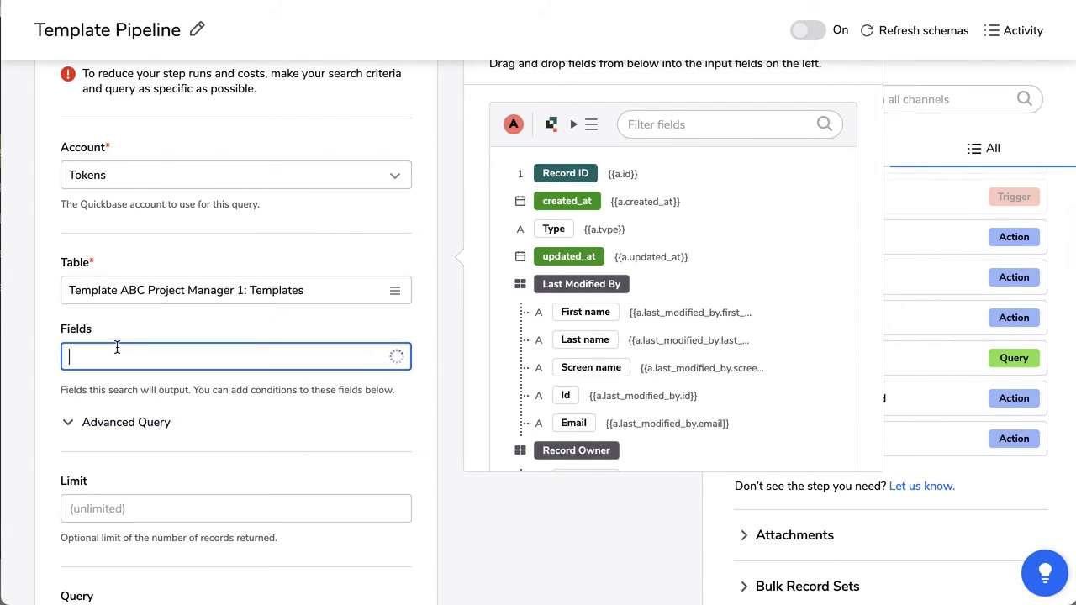
type("typ")
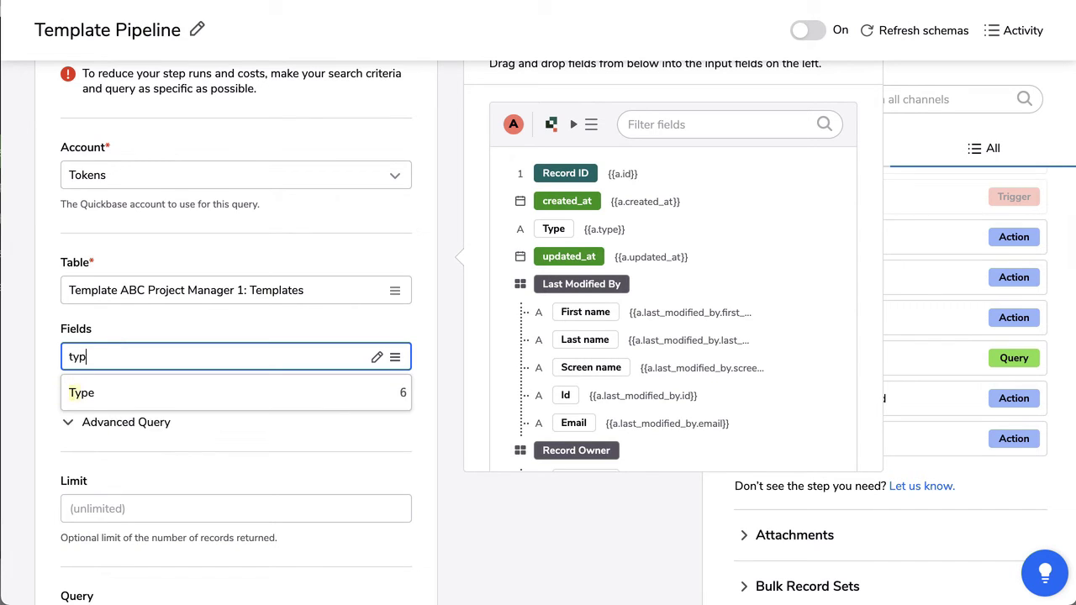
type("e")
left_click(80, 393)
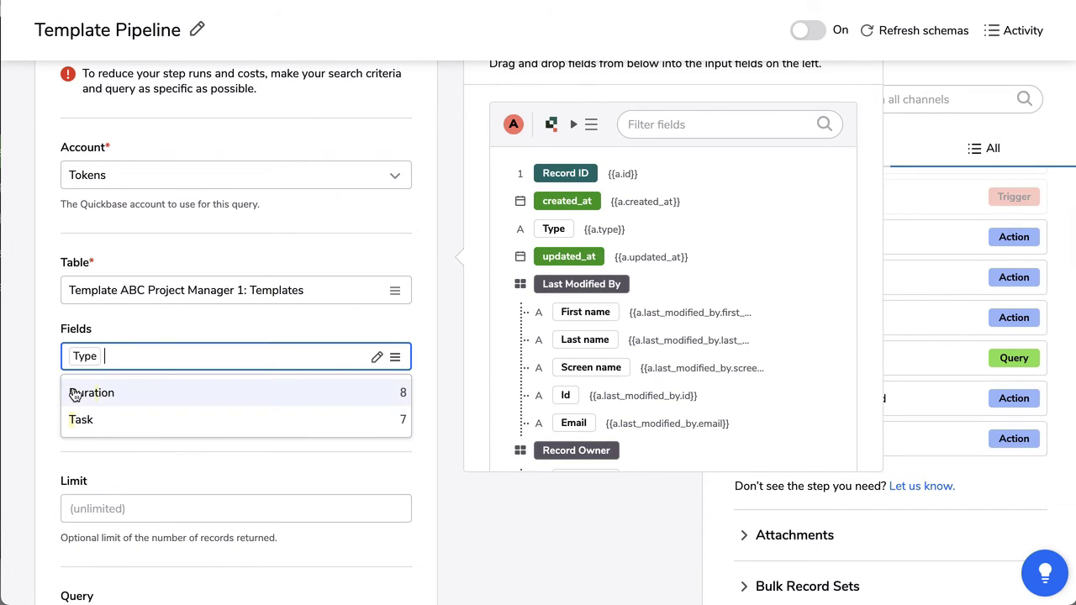
left_click(115, 394)
left_click(107, 394)
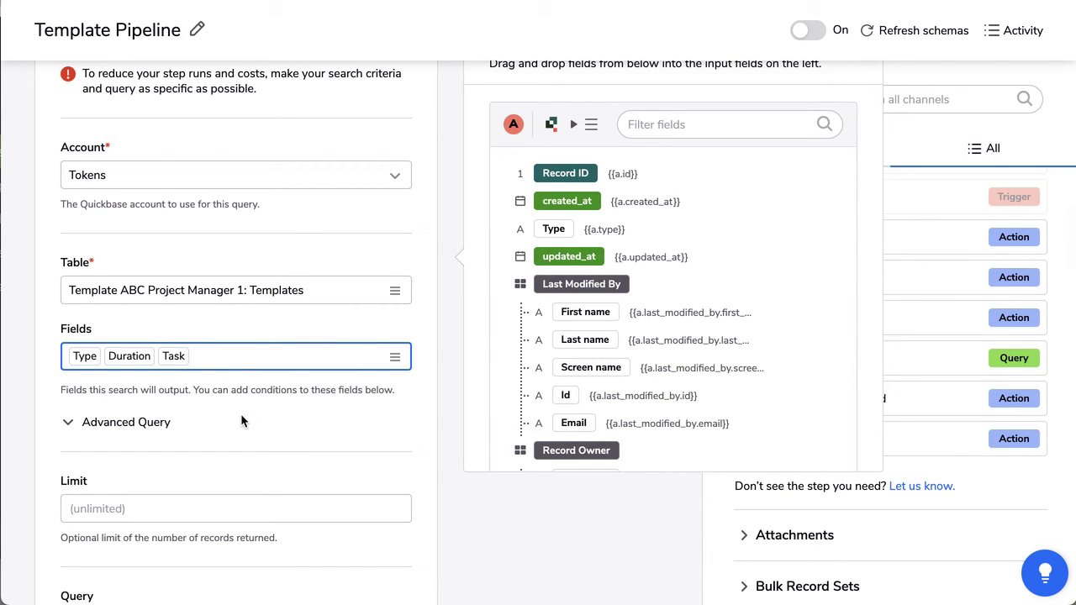
Step: Add a query condition on the Type field to the Search Records step, using the operator "is"
scroll(240, 414, "down", 1)
scroll(240, 413, "down", 3)
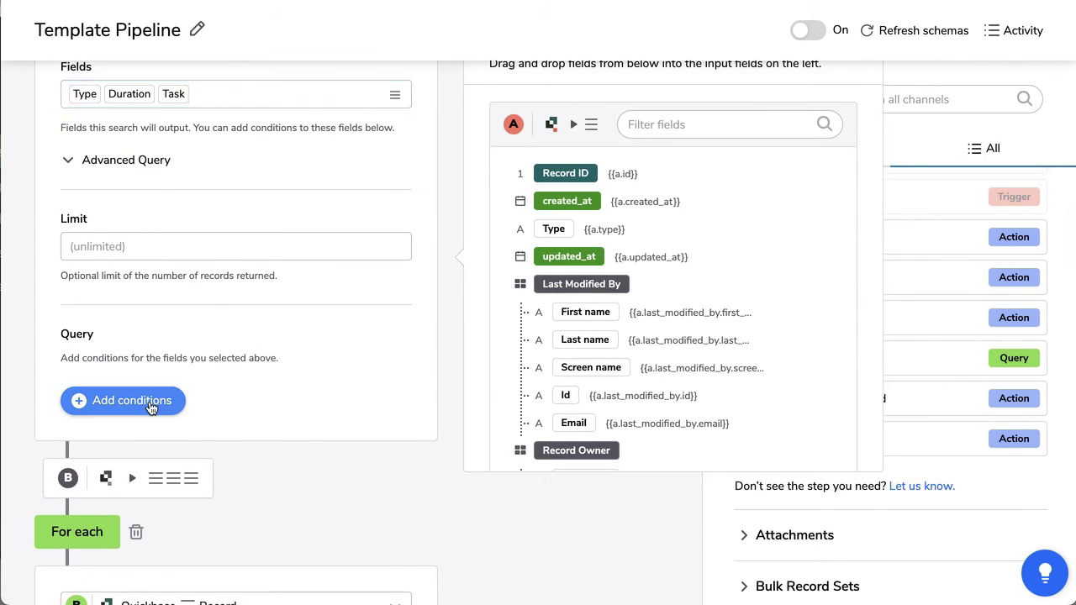
left_click(150, 401)
left_click(150, 401)
left_click(118, 404)
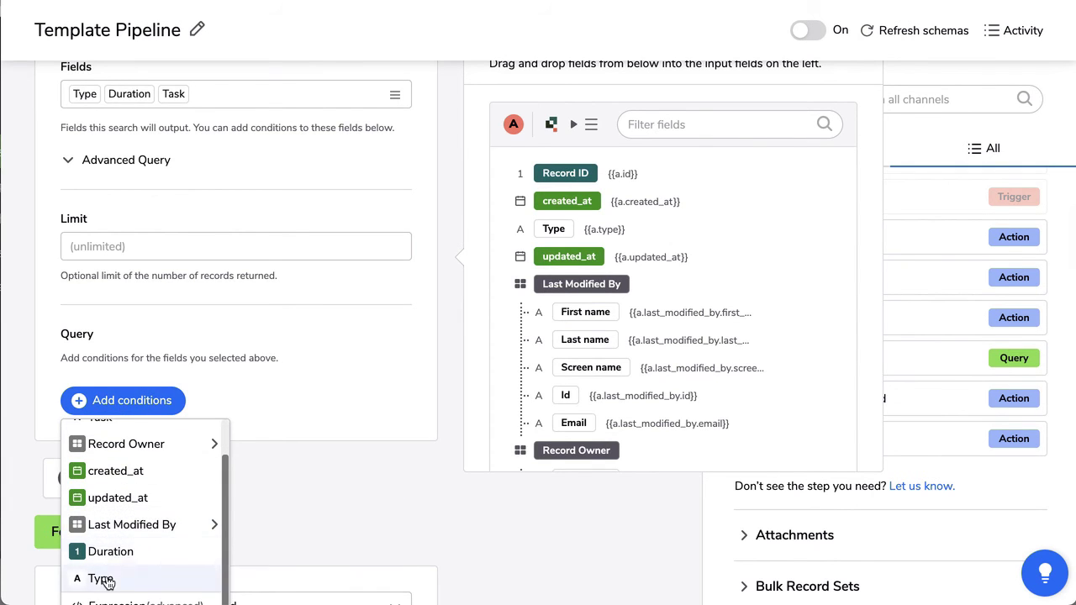
left_click(84, 578)
left_click(306, 404)
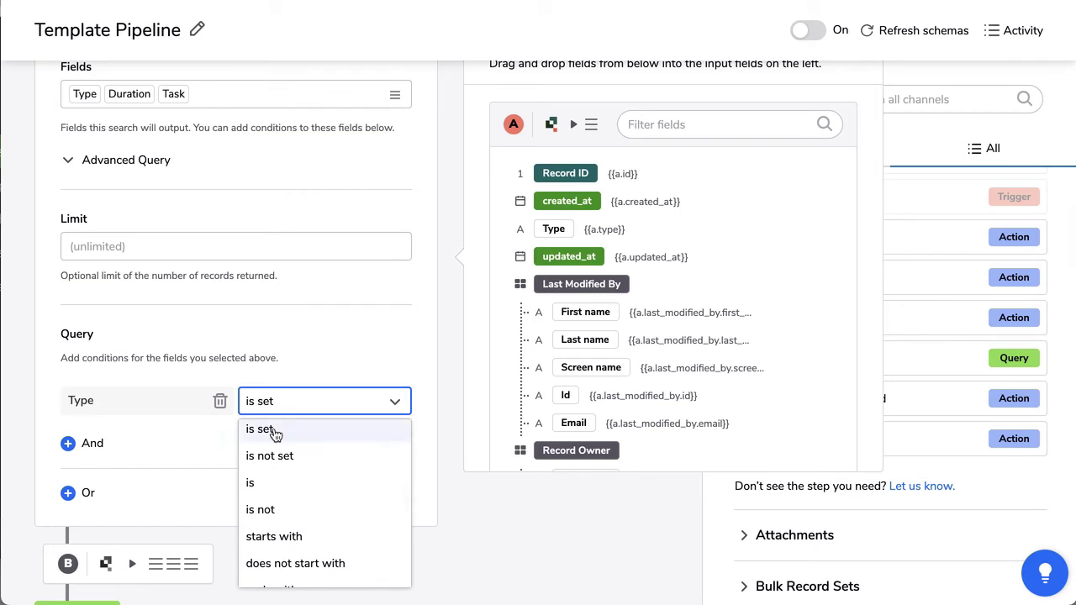
left_click(253, 482)
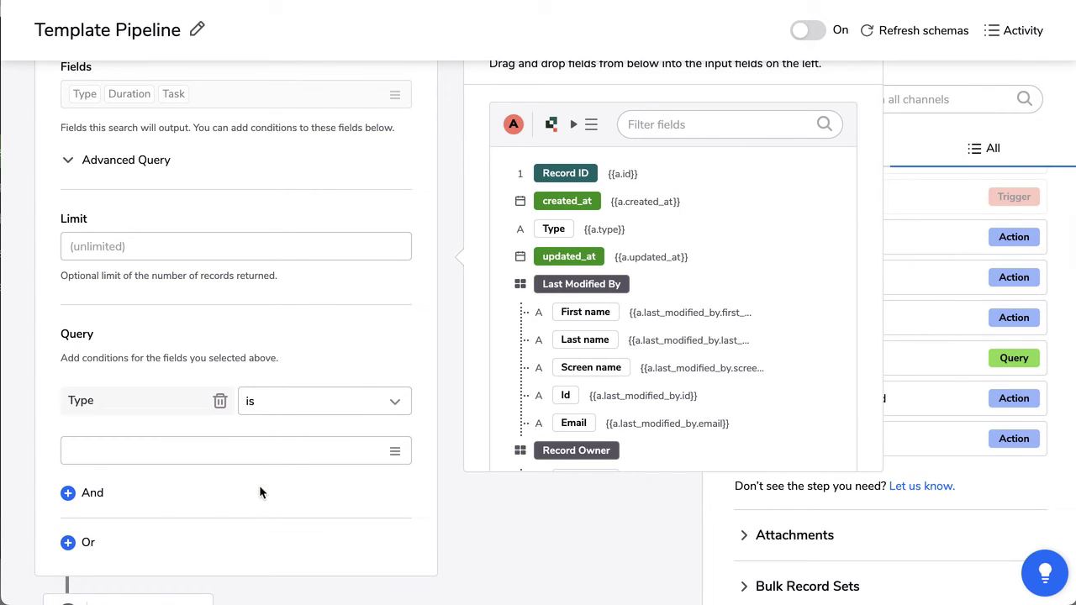
Step: Set the Type condition's value to the trigger record's Type field, {{a.type}}
left_click(135, 447)
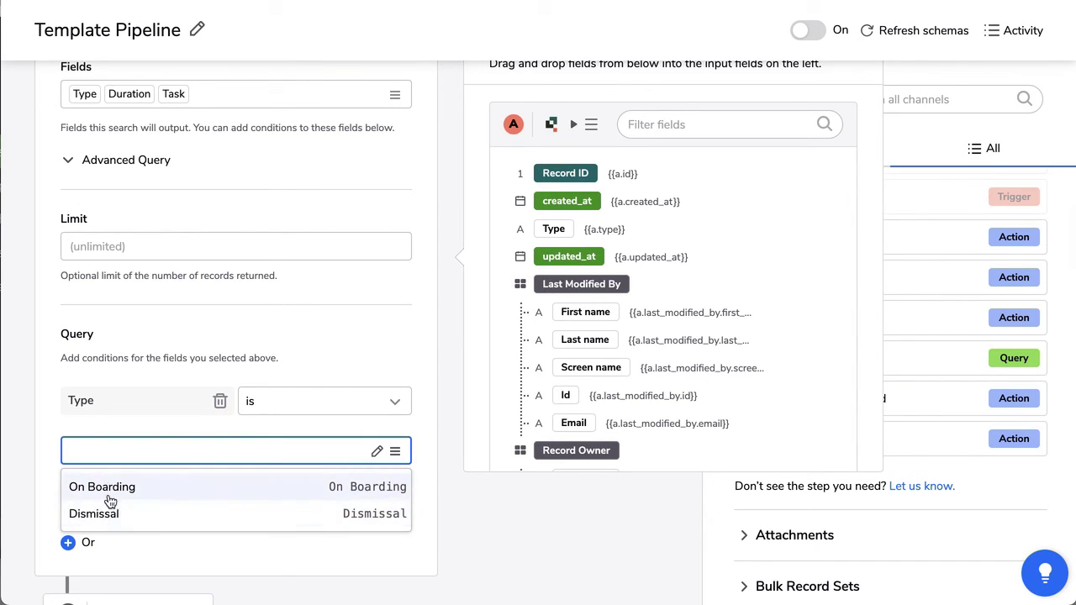
left_click(121, 434)
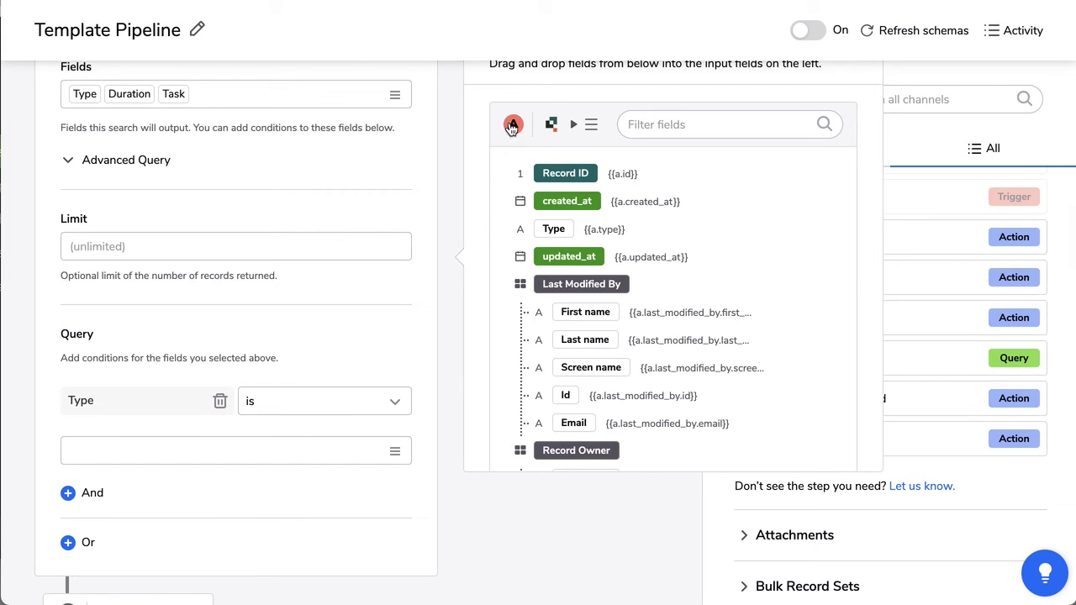
scroll(714, 285, "down", 3)
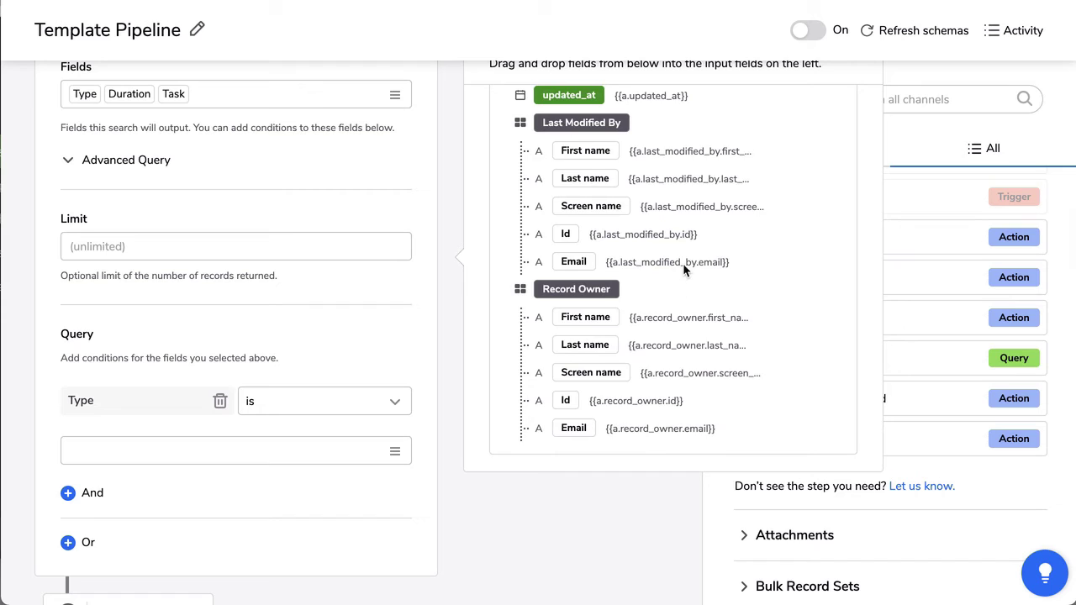
scroll(682, 264, "up", 3)
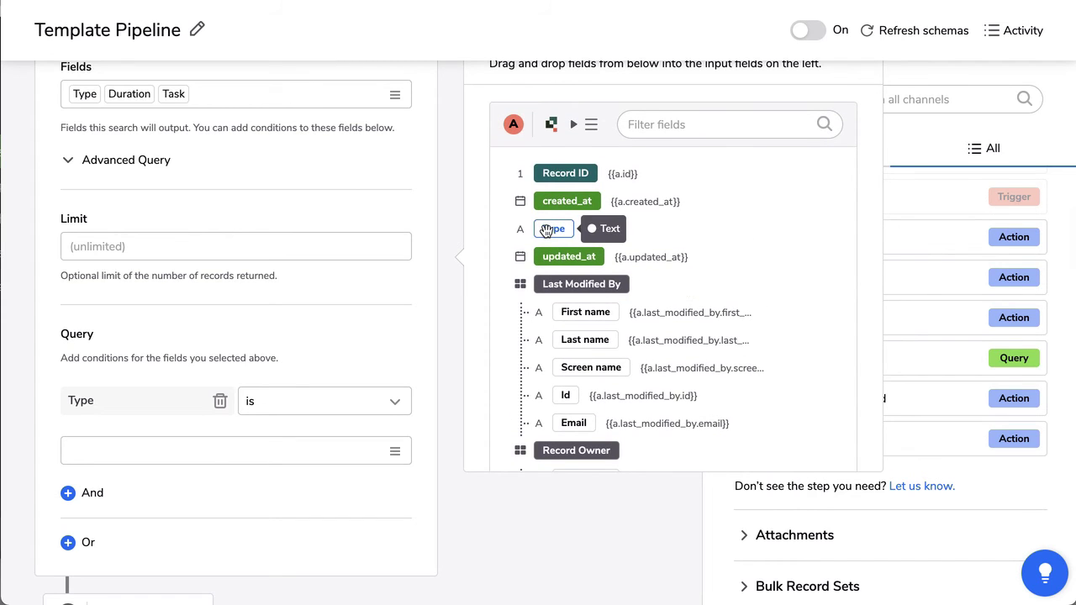
left_click_drag(546, 230, 81, 454)
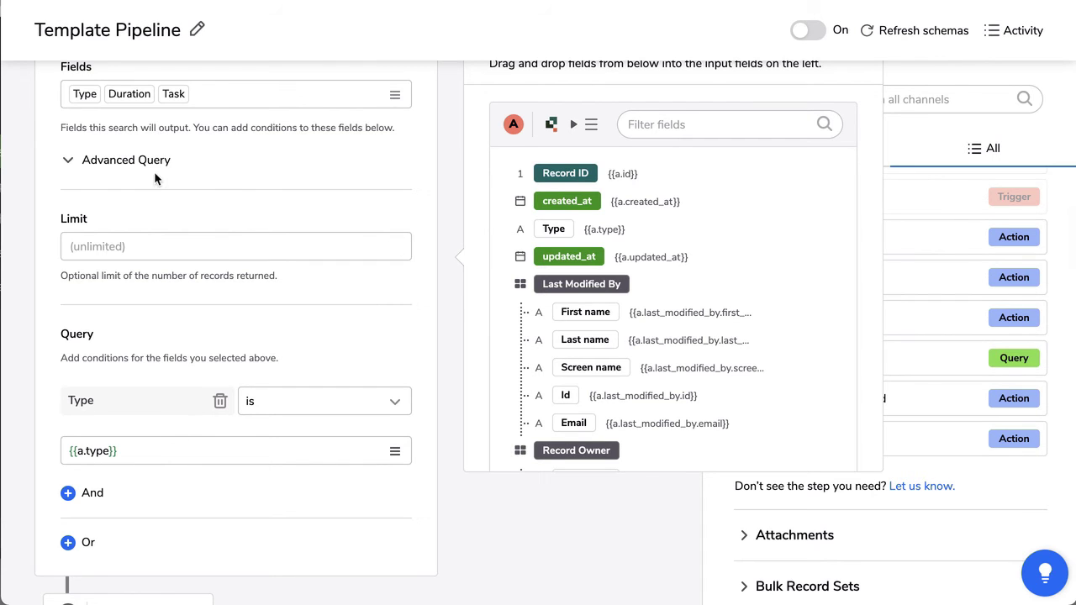
Step: Add a Quickbase Create Record action inside the Do branch of the For each loop
scroll(156, 192, "down", 5)
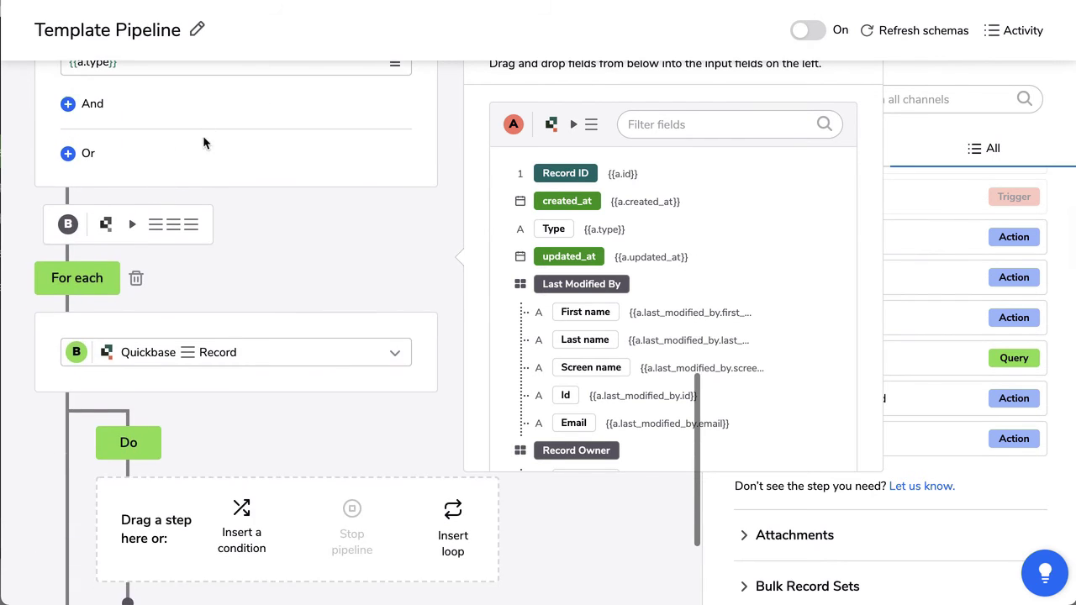
left_click(203, 135)
left_click_drag(782, 450, 286, 523)
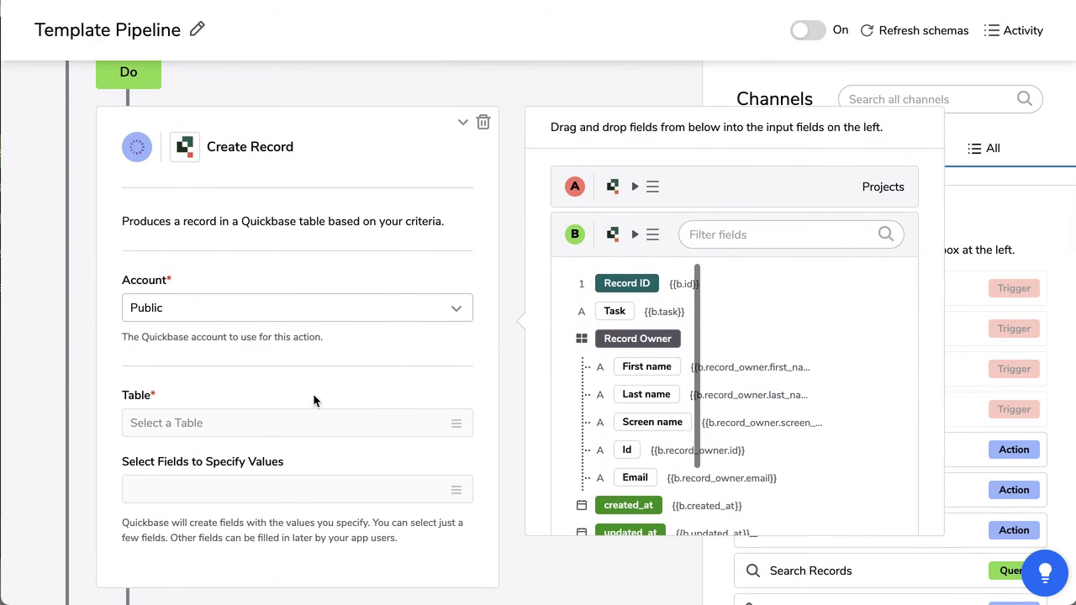
Step: Set the Create Record step's account to Tokens and its table to Template ABC Project Manager 1: Tasks
left_click(298, 308)
left_click(172, 370)
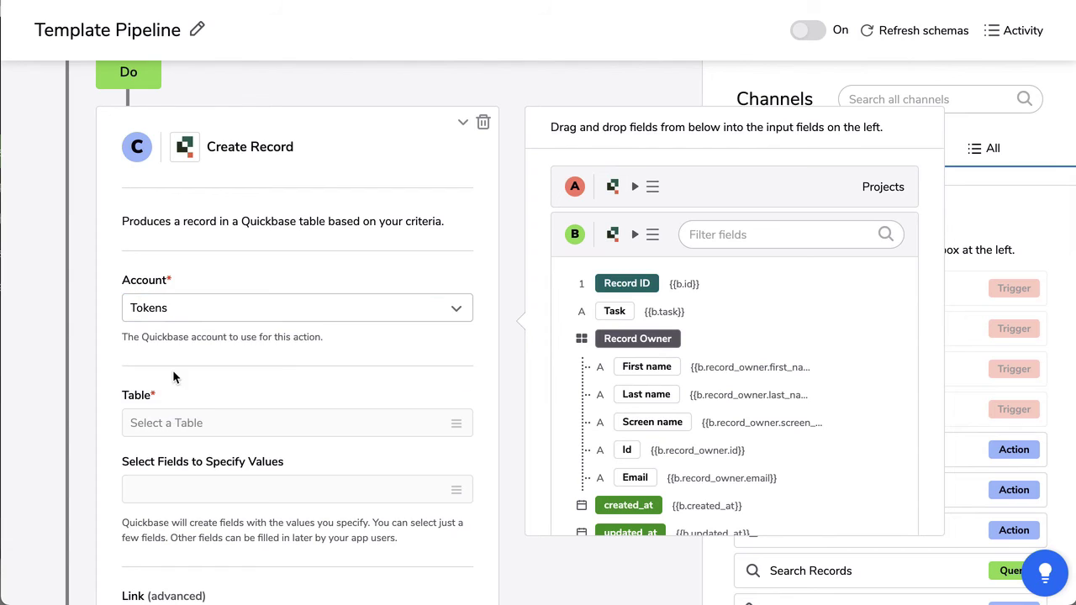
left_click(245, 427)
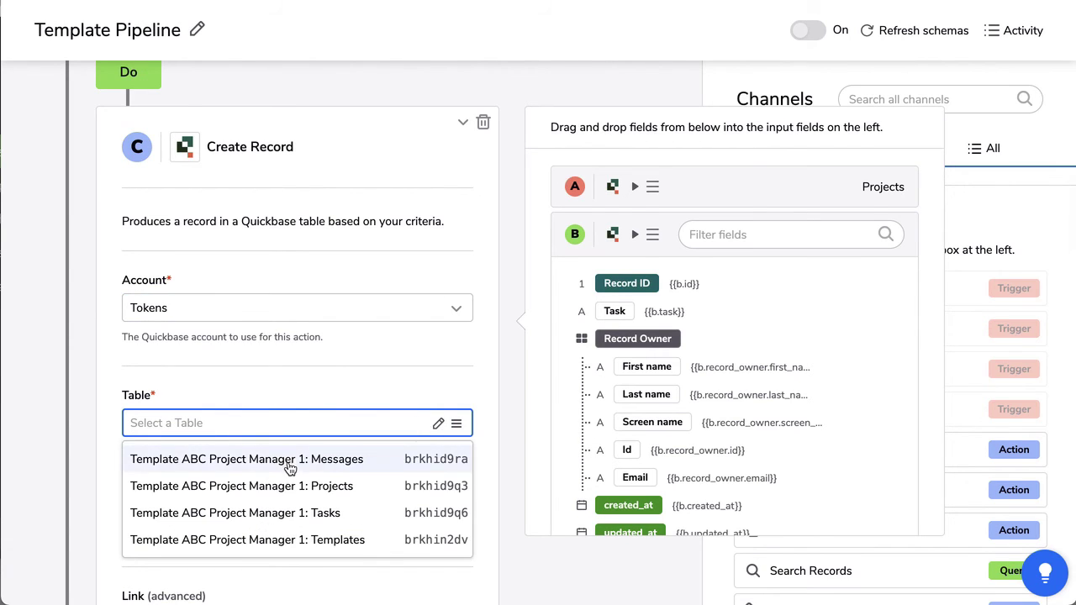
left_click(311, 481)
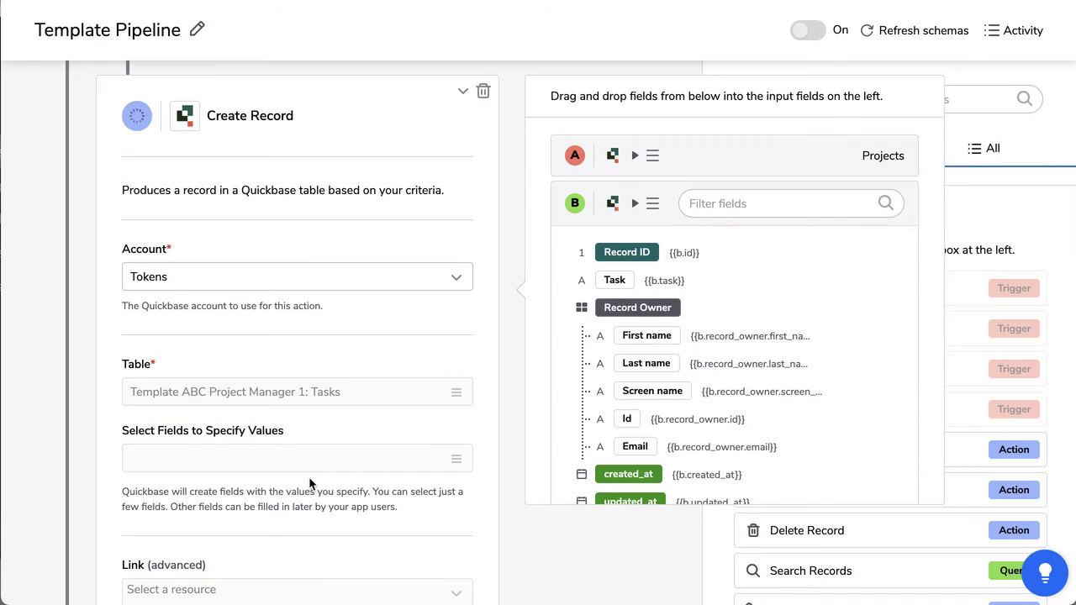
Step: Select Related Project, Task Name and Duration as the fields to specify values for in the Create Record step
left_click(210, 454)
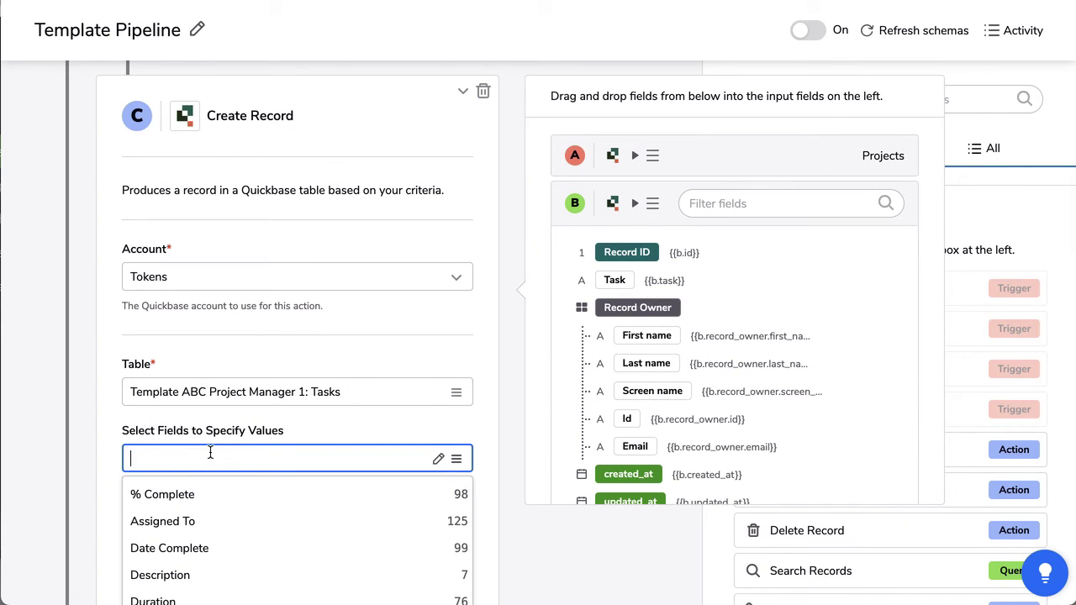
type("re")
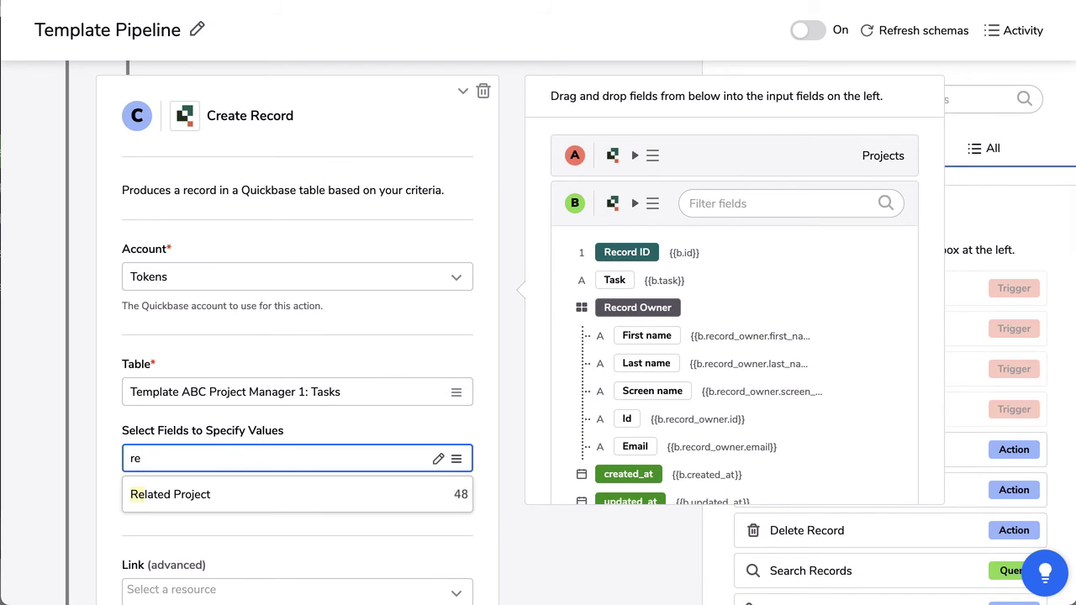
left_click(184, 494)
type("Task")
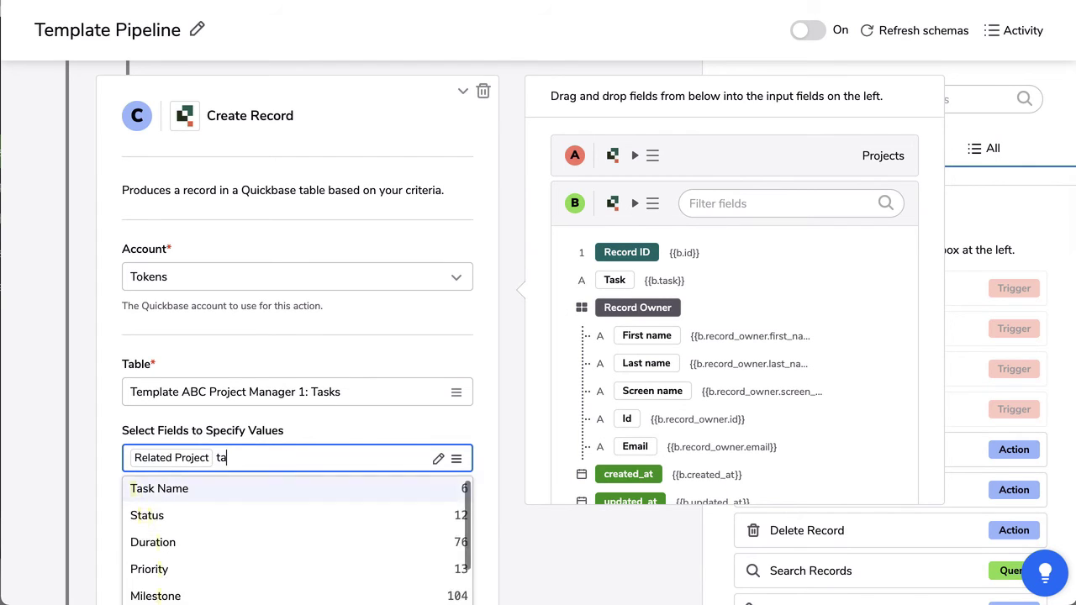
left_click(172, 499)
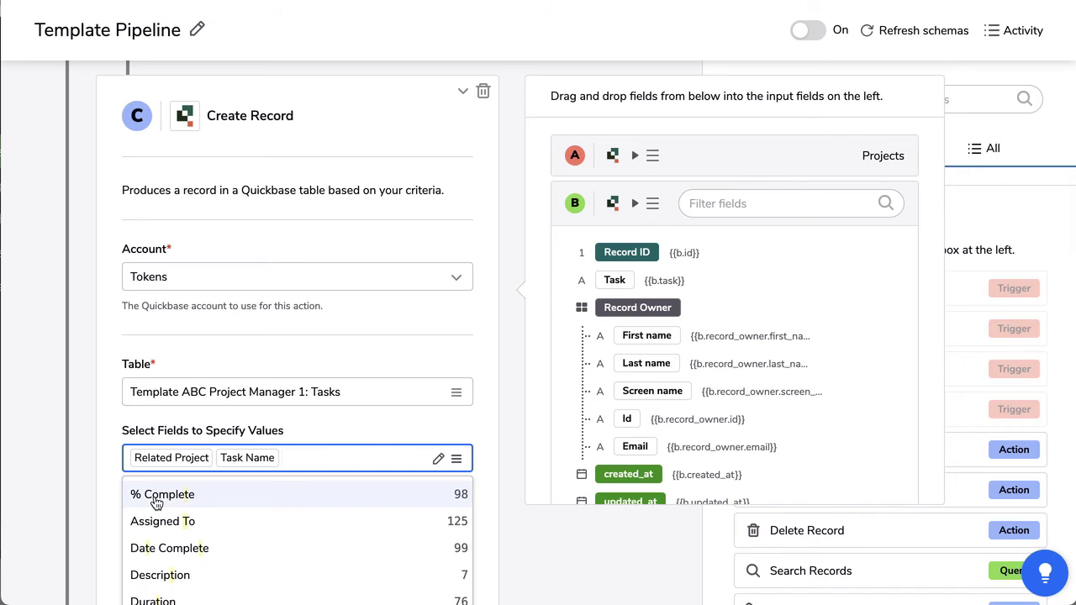
type("dur")
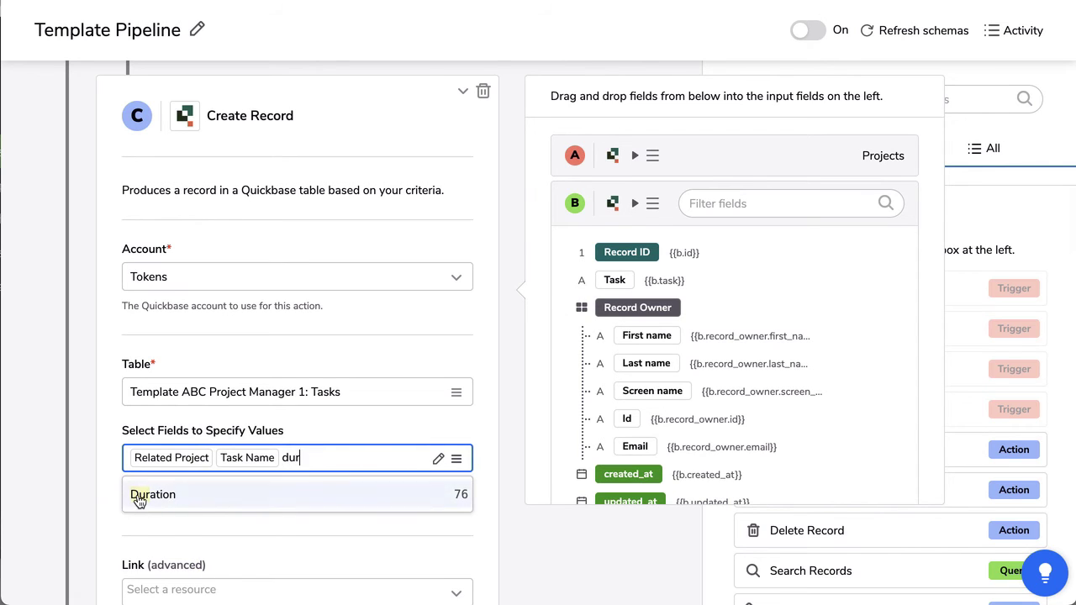
left_click(160, 503)
left_click(406, 333)
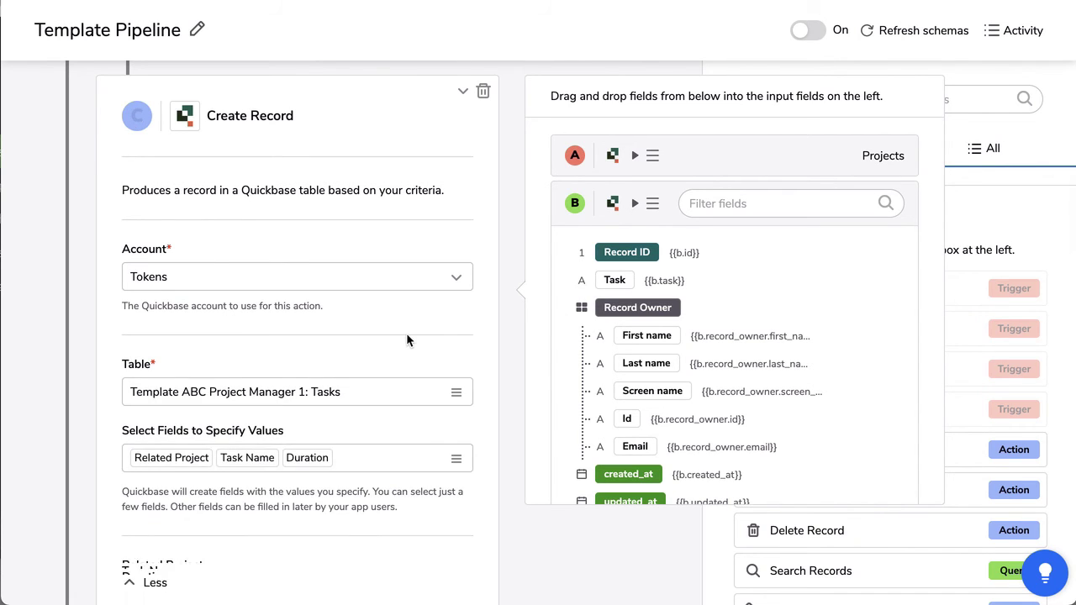
Step: Map the new task's Related Project to the Record ID of the trigger's Projects record, {{a.id}}
scroll(326, 468, "down", 2)
scroll(325, 468, "down", 2)
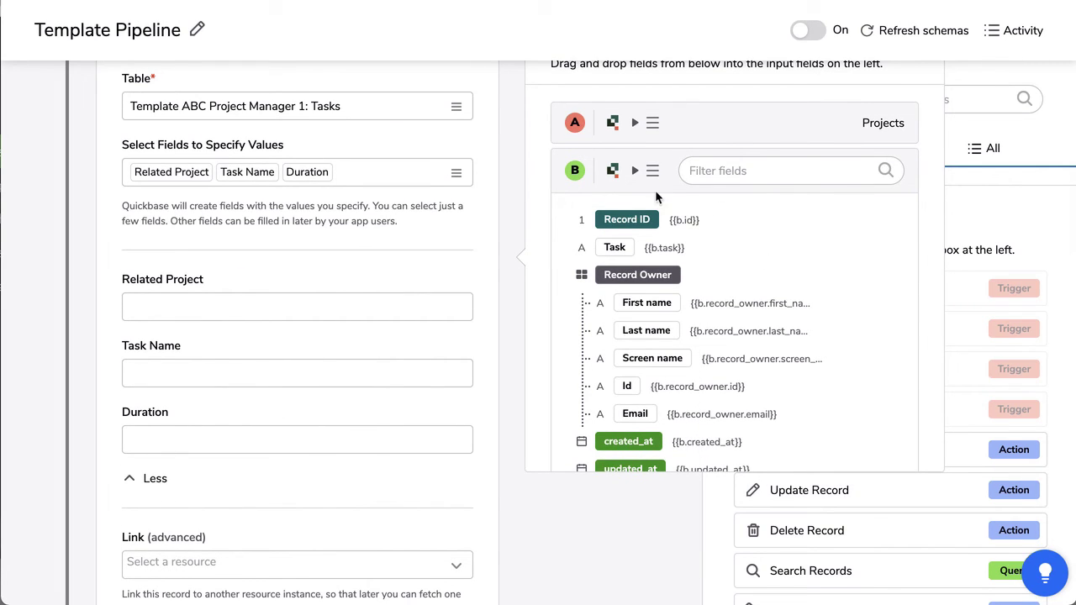
left_click(576, 122)
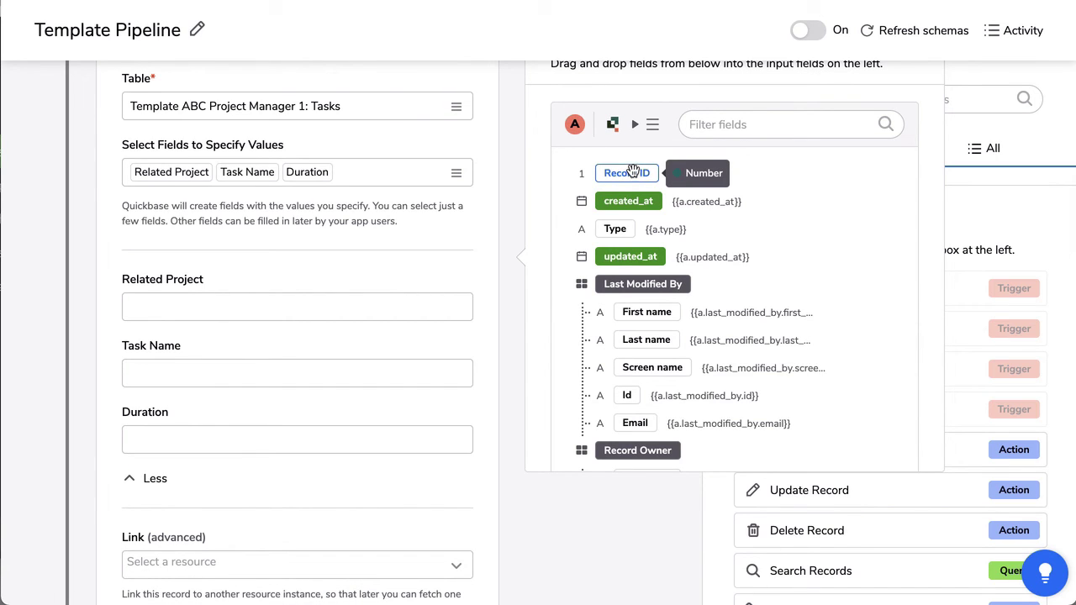
left_click_drag(632, 171, 213, 303)
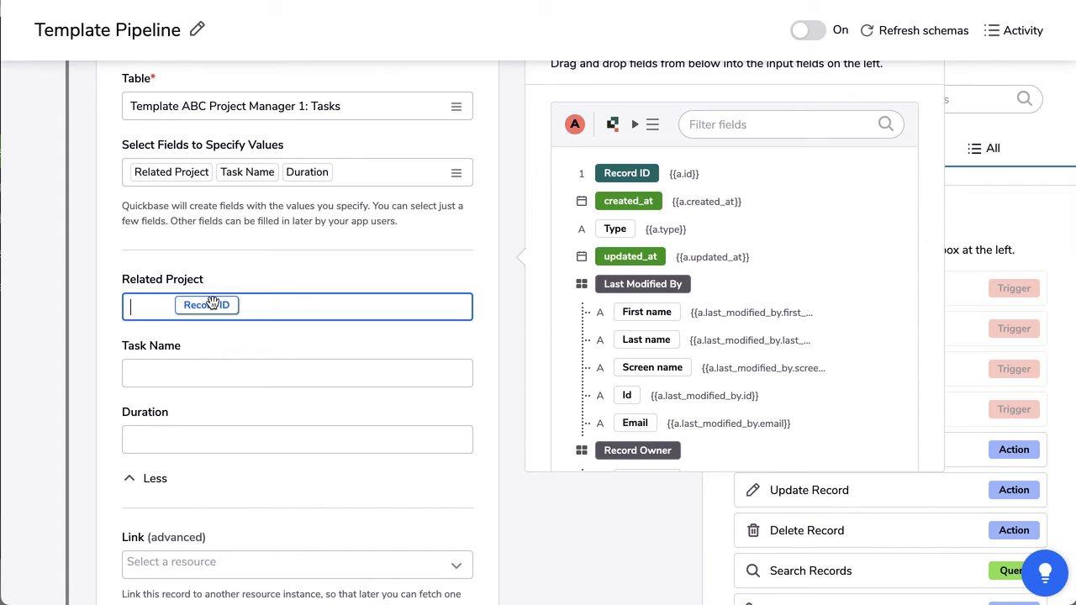
left_click_drag(213, 303, 213, 302)
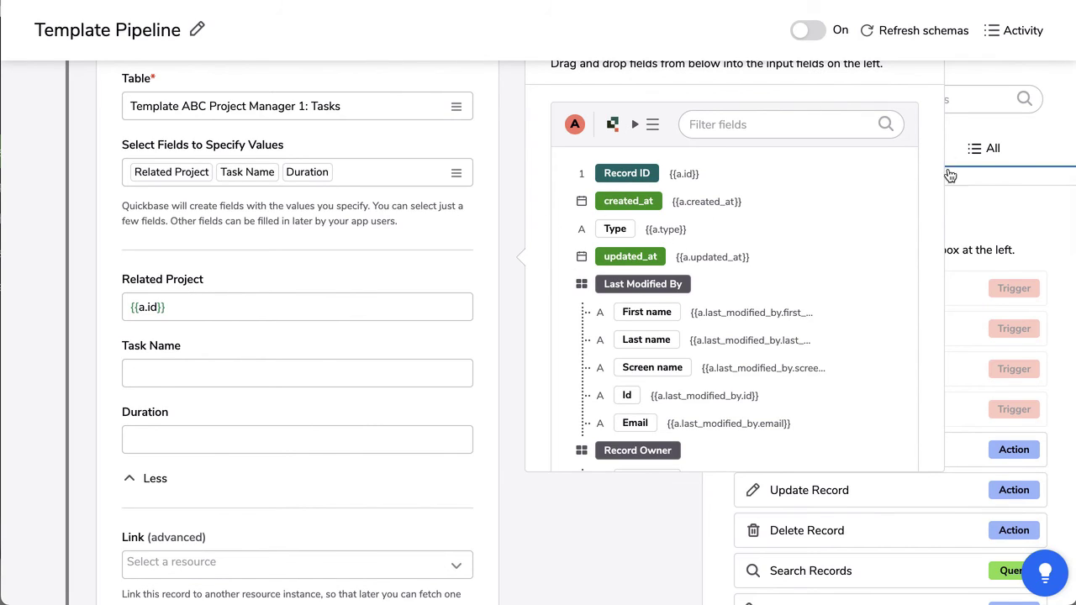
Step: Map Task Name to the Templates record's Task, {{b.task}}, and Duration to its Duration, {{b.duration}}
scroll(847, 230, "down", 3)
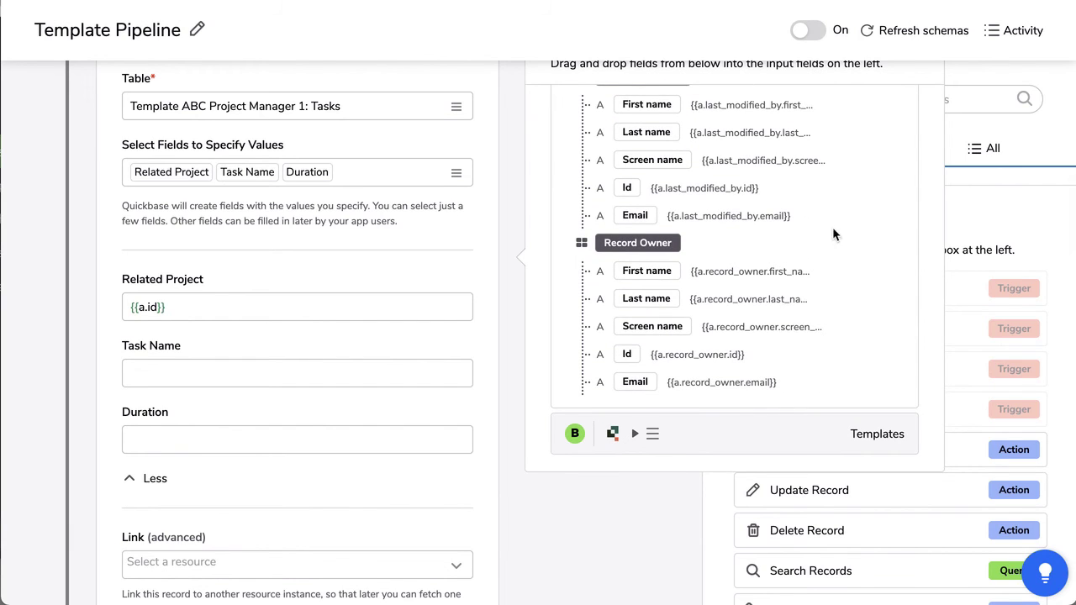
left_click(574, 434)
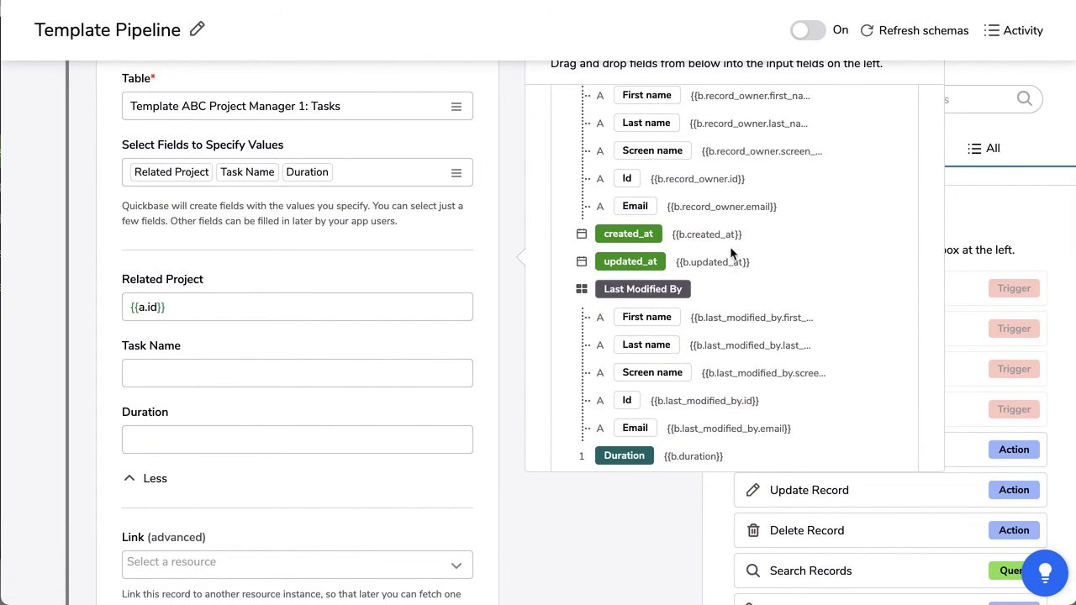
scroll(729, 191, "up", 5)
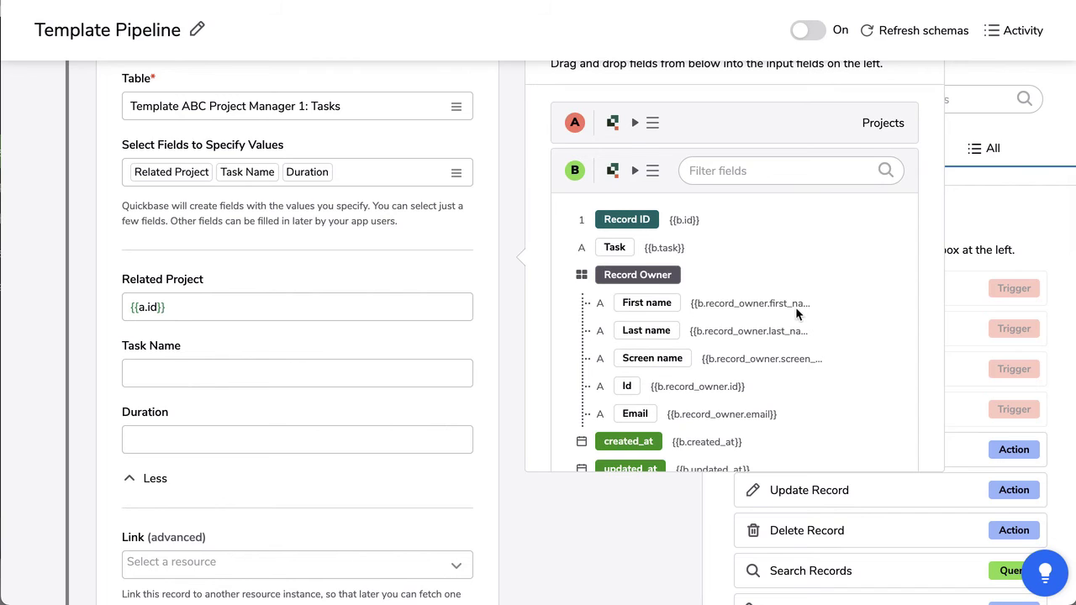
scroll(796, 307, "down", 1)
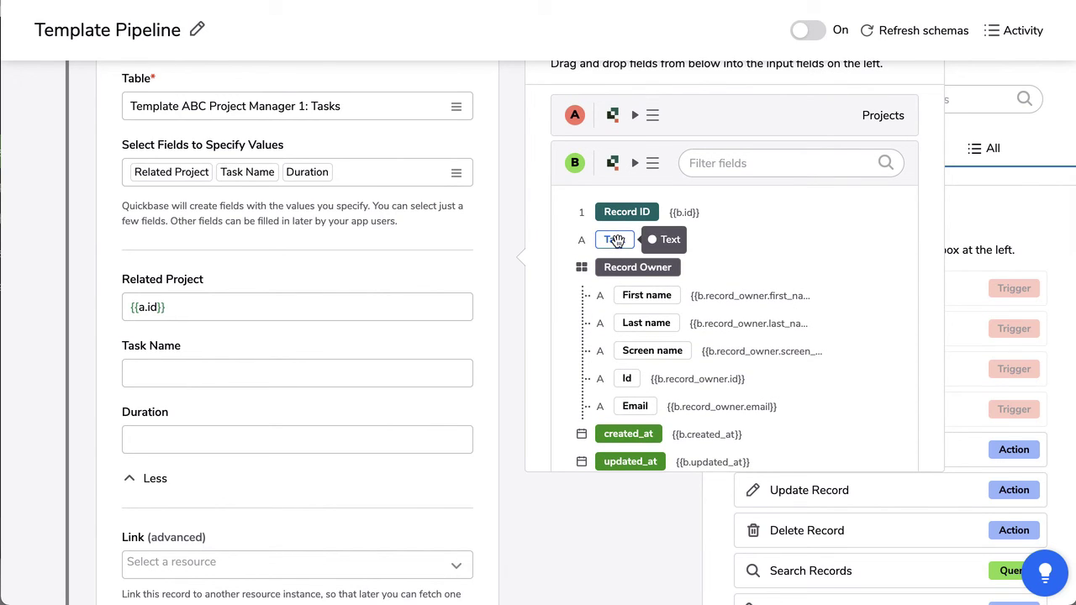
left_click_drag(615, 240, 195, 364)
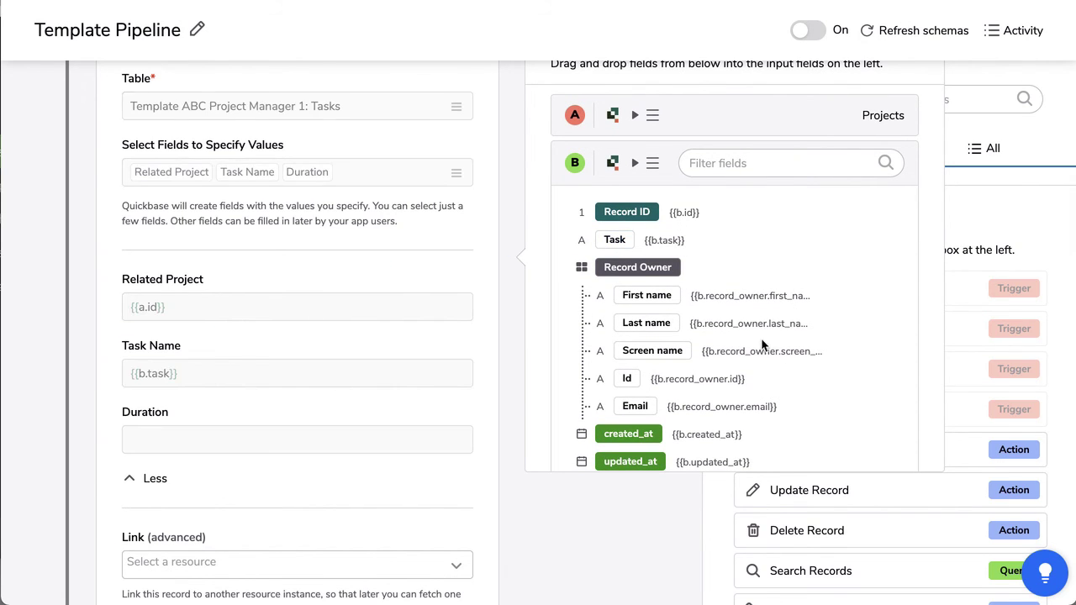
scroll(764, 344, "down", 5)
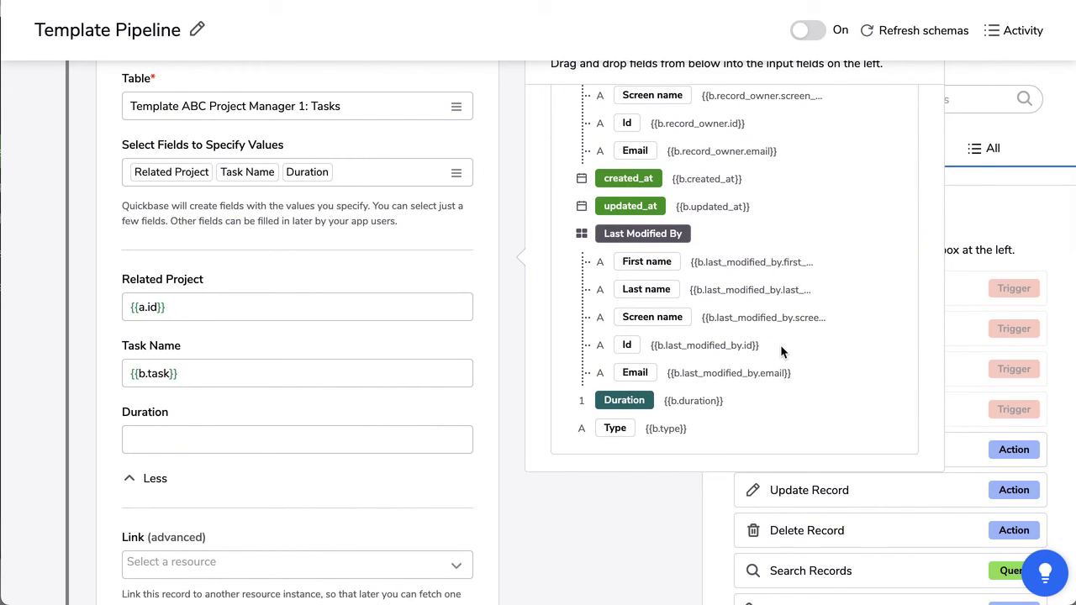
left_click_drag(613, 401, 192, 441)
Step: Turn the pipeline on and start a new project record in the Template ABC Project Manager 1 app
left_click(809, 31)
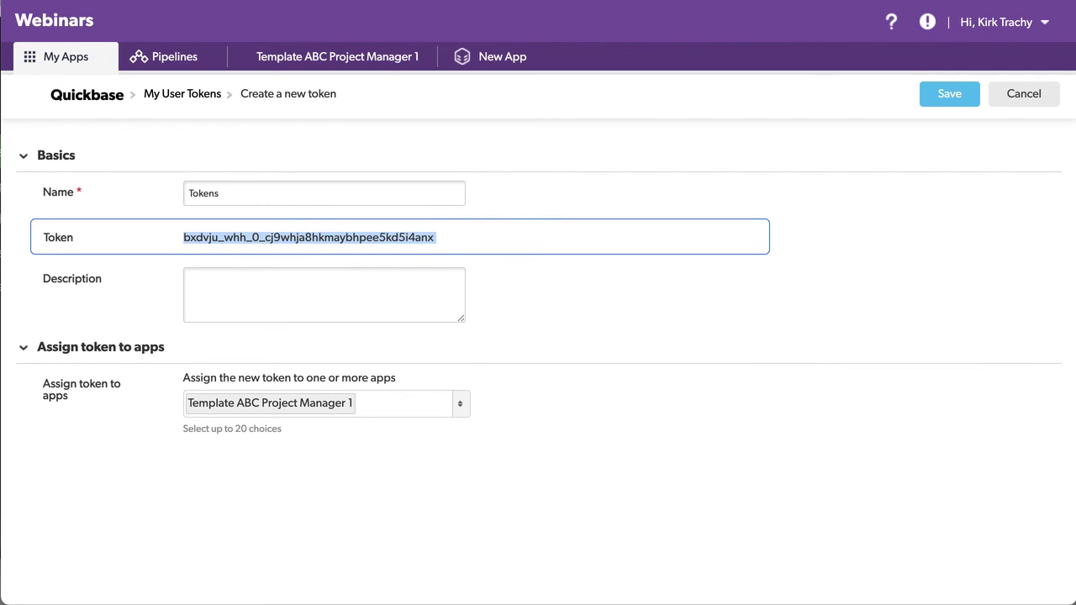
left_click(344, 60)
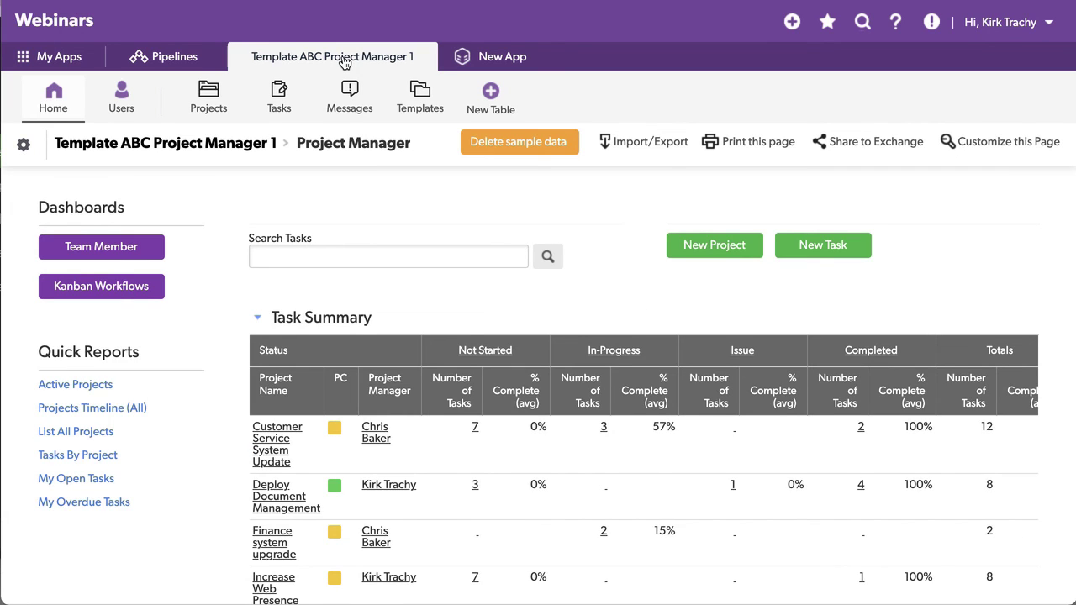
left_click(738, 254)
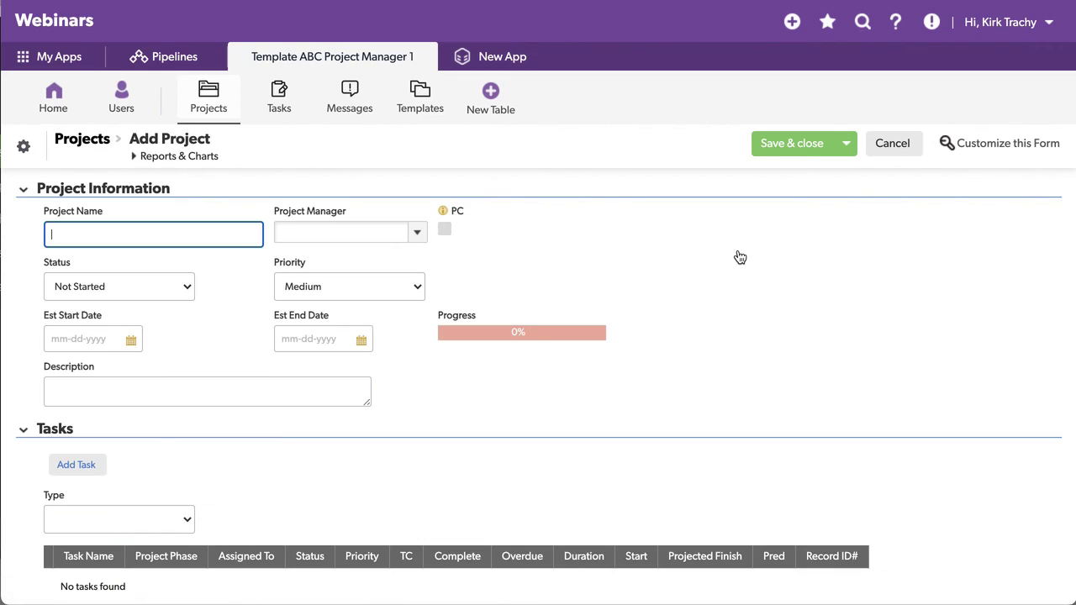
Step: Name the project Project One, choose its project manager and set its status to In-Progress
left_click(417, 233)
left_click(323, 278)
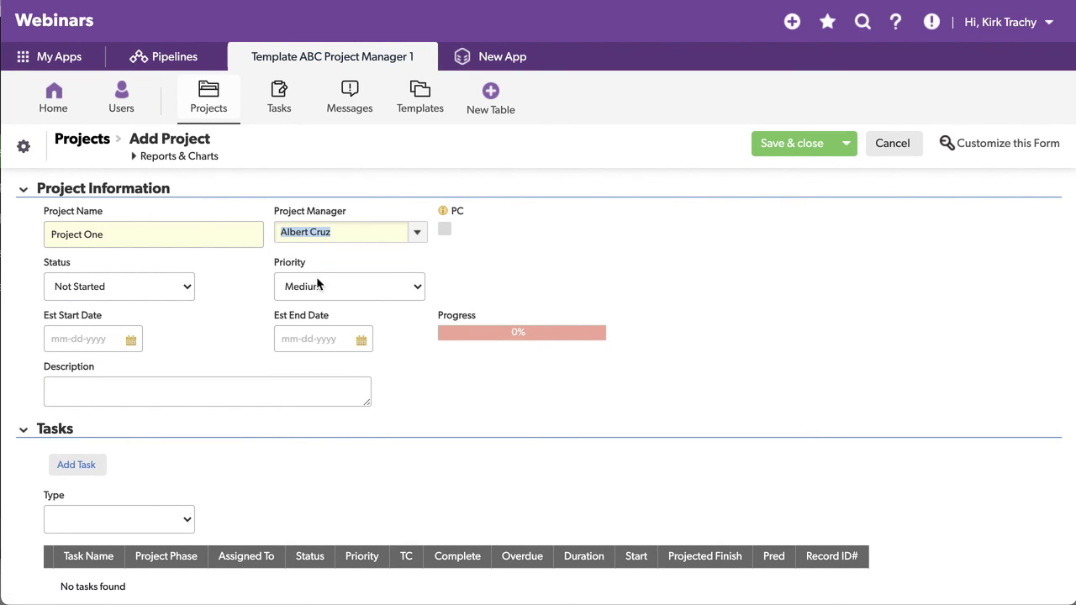
left_click(157, 287)
left_click(114, 305)
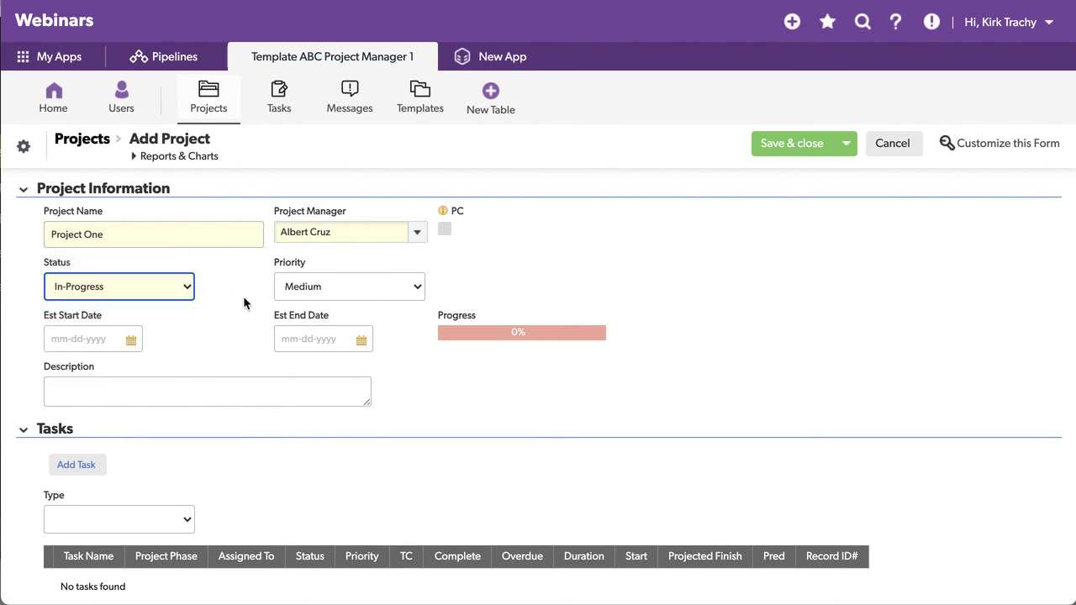
Step: Set the project's Est Start Date to 07-09-2021 and its Est End Date to 07-30-2021
left_click(131, 341)
left_click(209, 435)
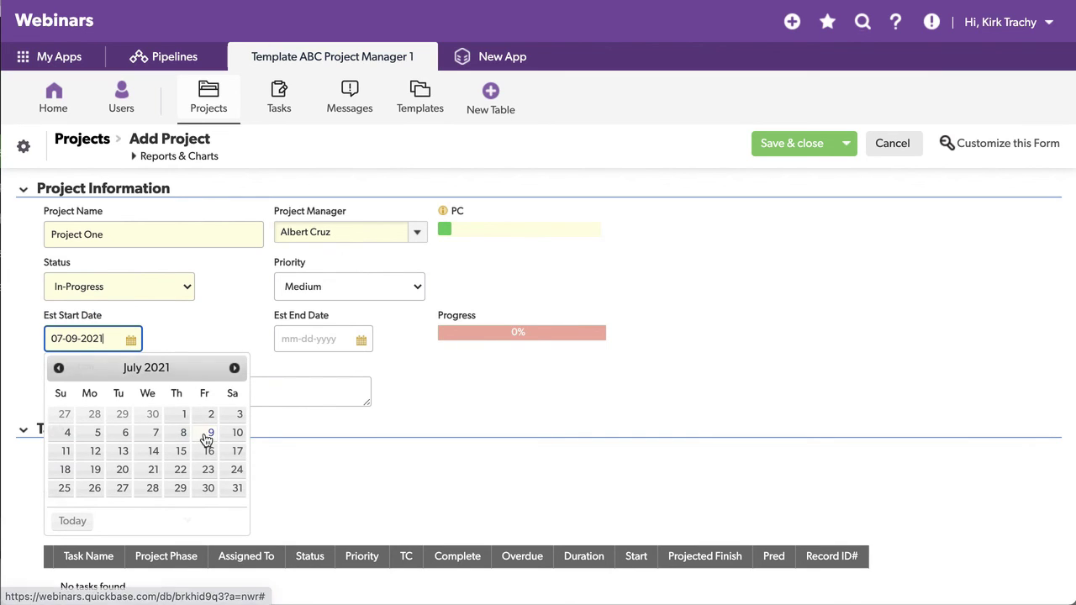
left_click(359, 341)
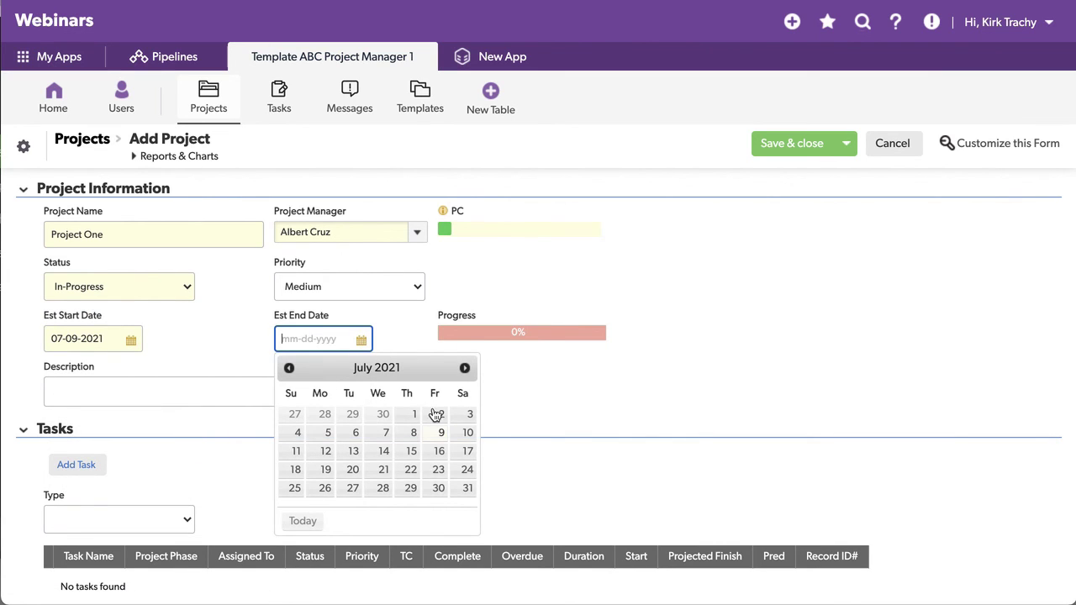
left_click(440, 489)
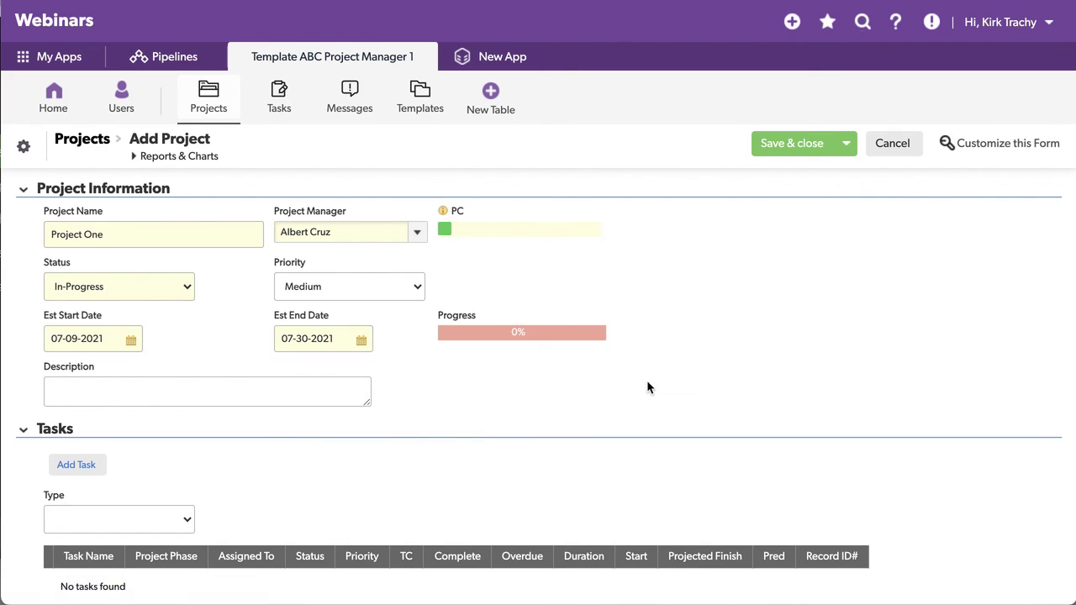
Step: Set the project's Type to On Boarding, then save and close the record
scroll(441, 434, "down", 5)
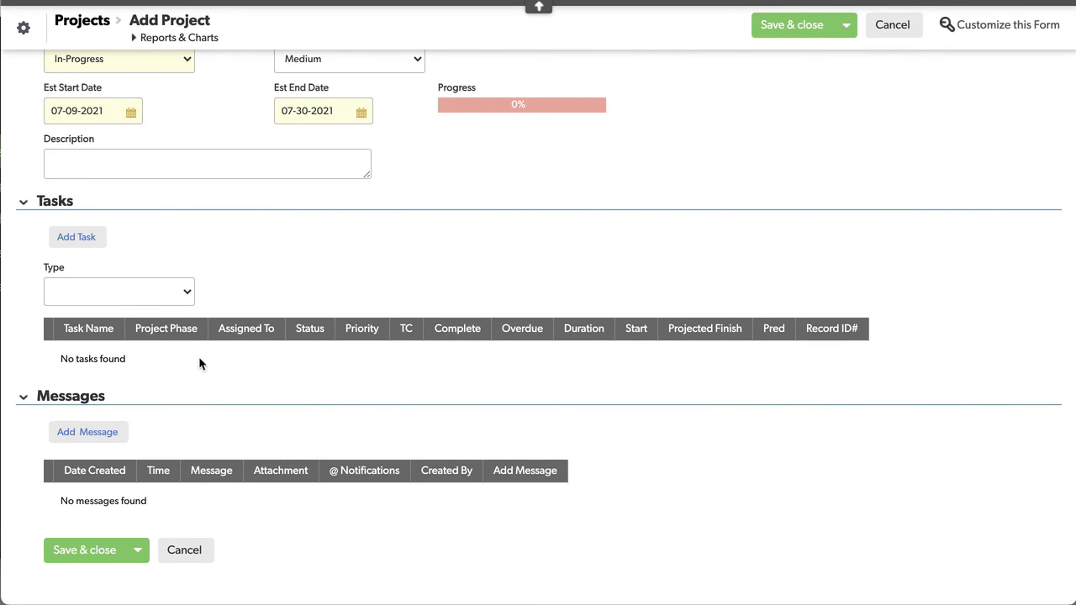
left_click(123, 291)
left_click(84, 311)
left_click(94, 550)
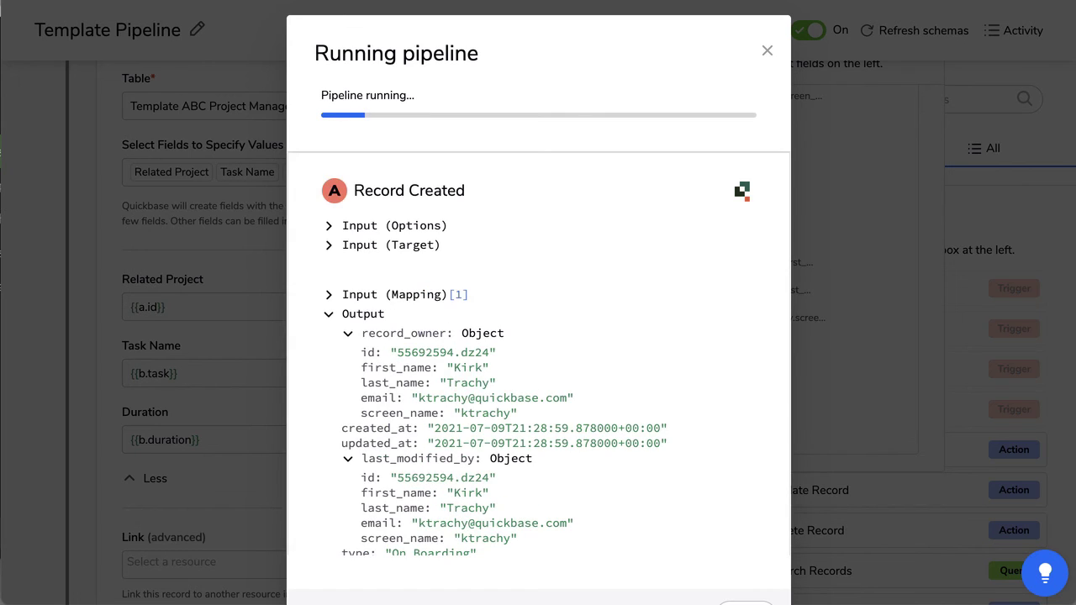
Step: Review the running pipeline's output for the Record Created trigger and the Templates record search
scroll(561, 352, "down", 2)
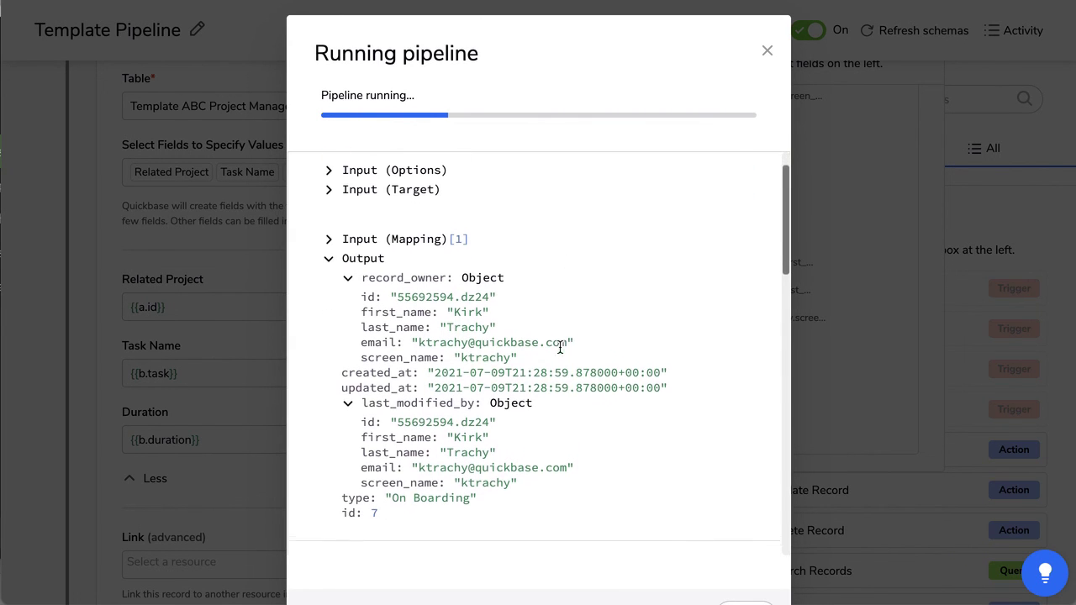
scroll(560, 354, "down", 5)
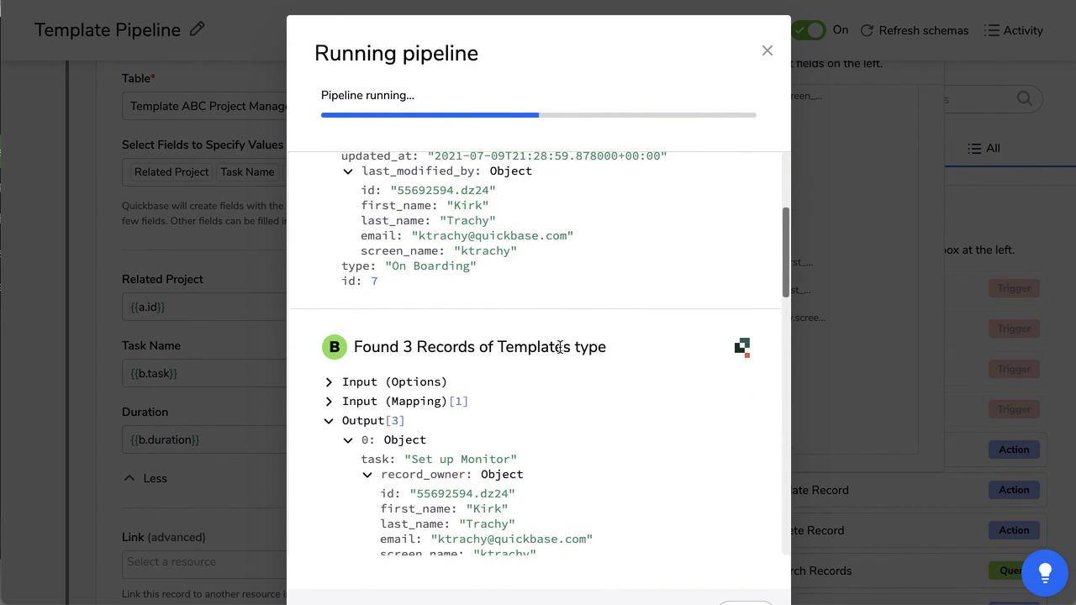
scroll(559, 346, "down", 4)
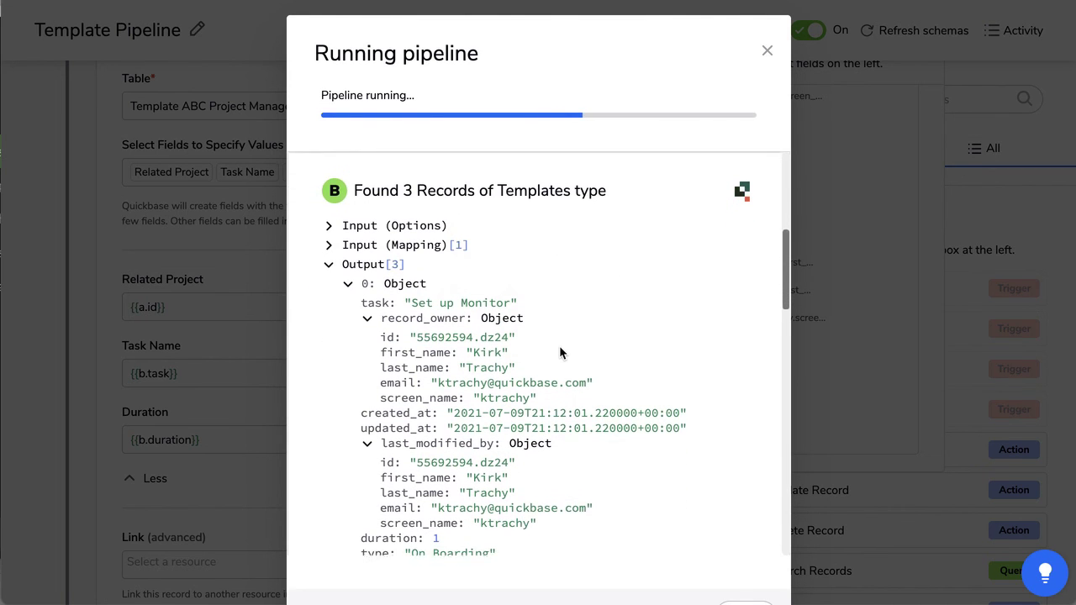
scroll(559, 347, "down", 11)
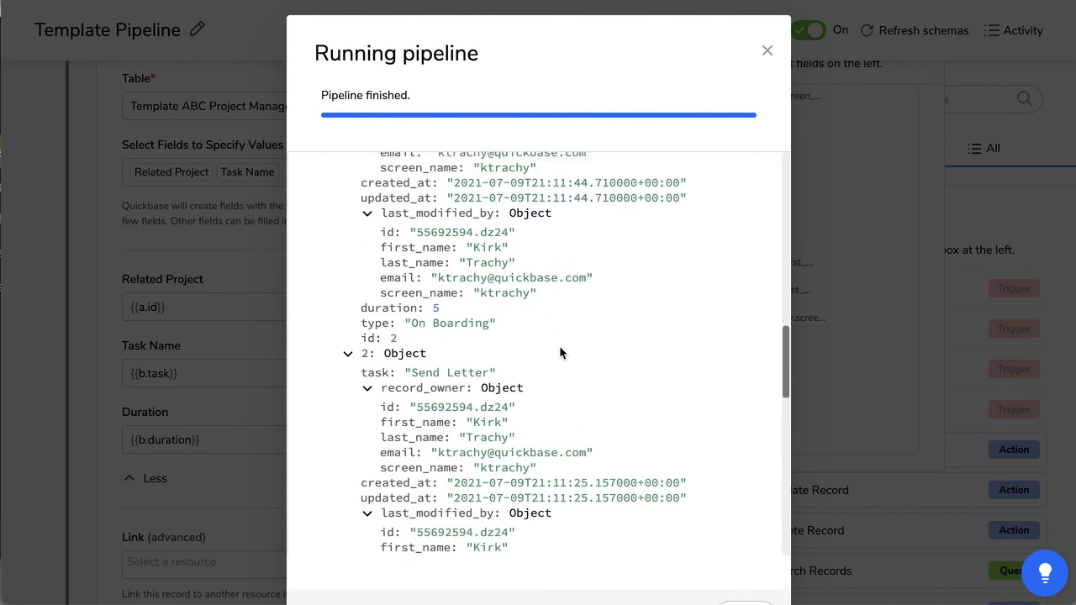
Step: Review the Created Record outputs of the pipeline run and the task list on the Project One record
scroll(559, 345, "down", 8)
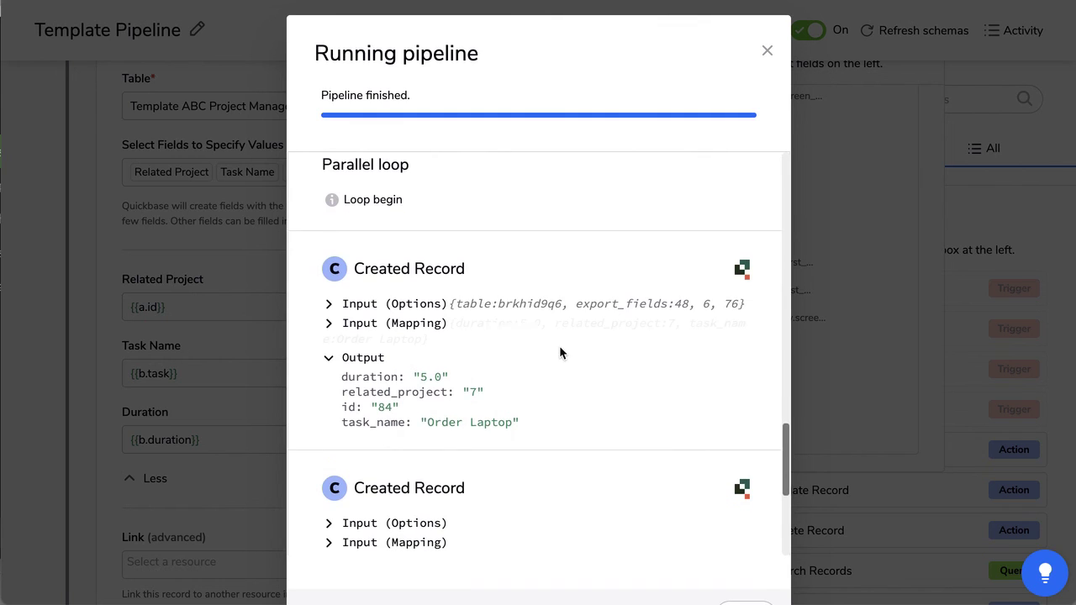
scroll(480, 375, "down", 5)
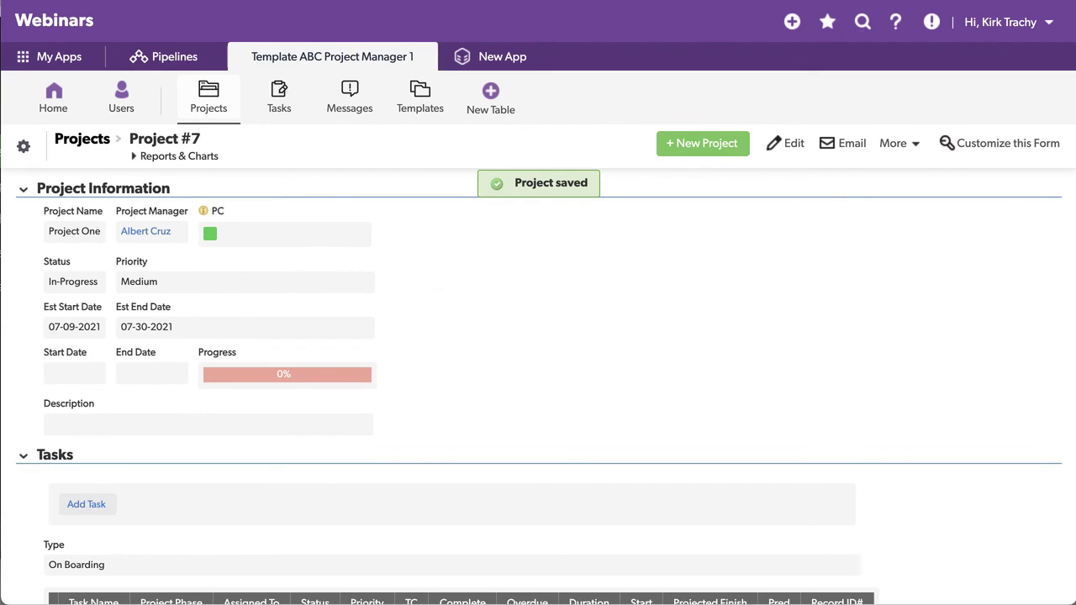
scroll(423, 457, "down", 2)
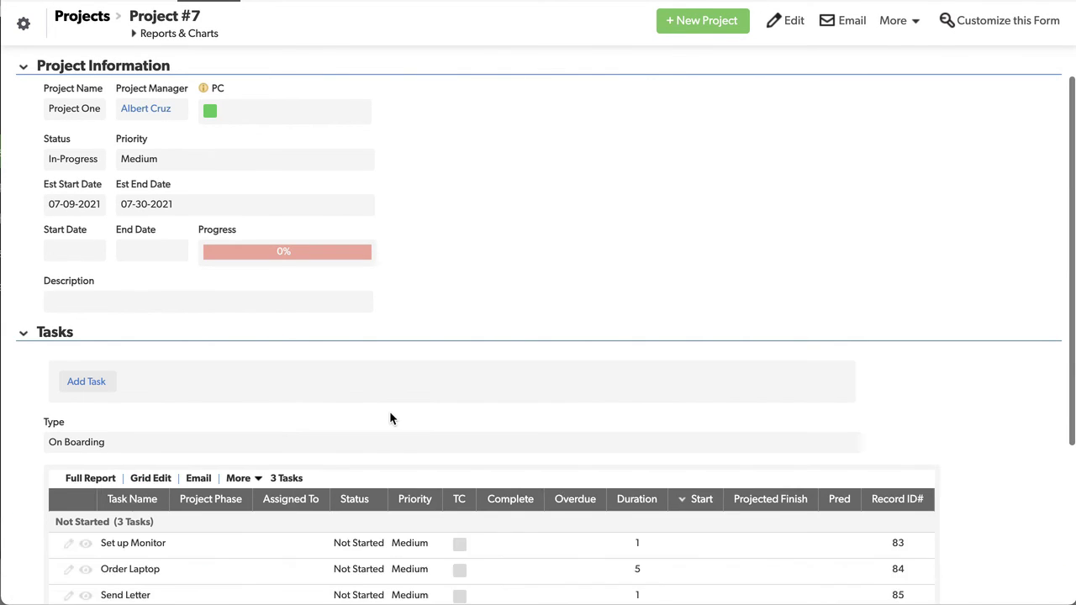
scroll(390, 417, "down", 3)
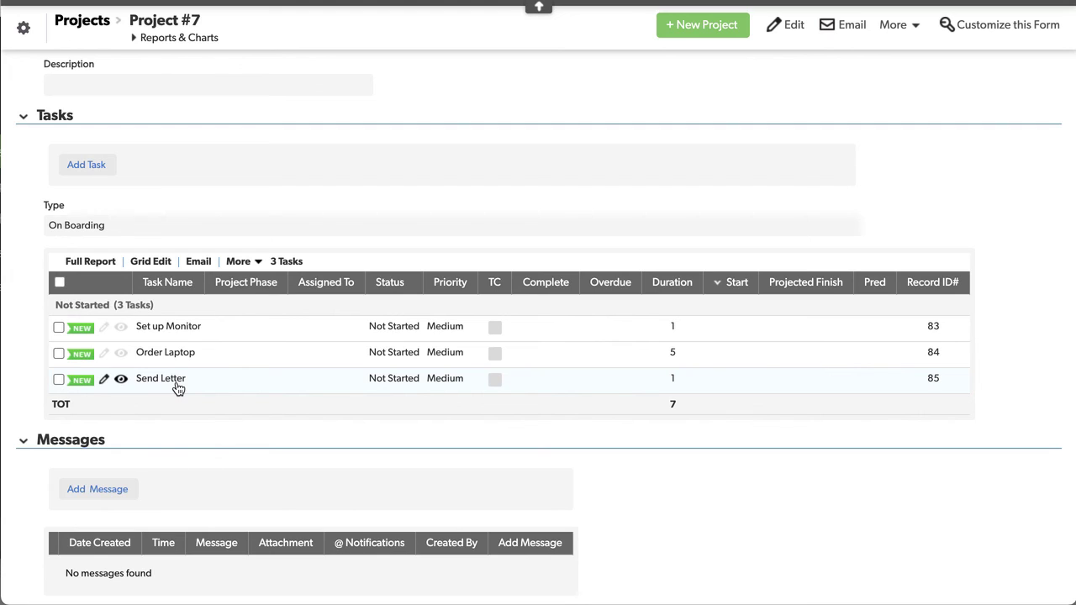
scroll(294, 205, "up", 5)
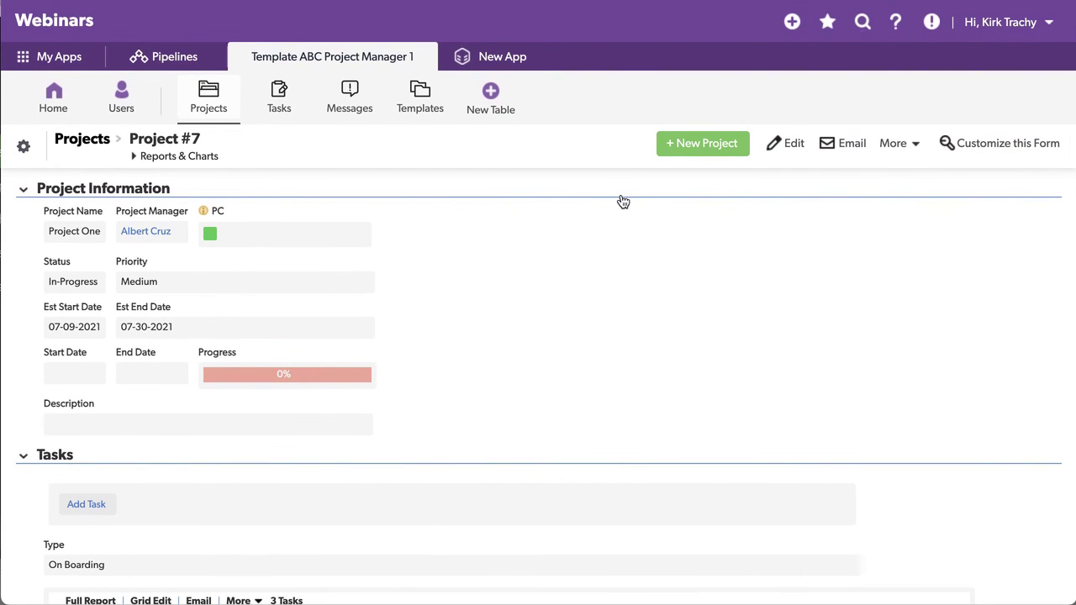
Step: Add a new project named Project Two with its Type set to Dismissal, then save and close the record
left_click(723, 144)
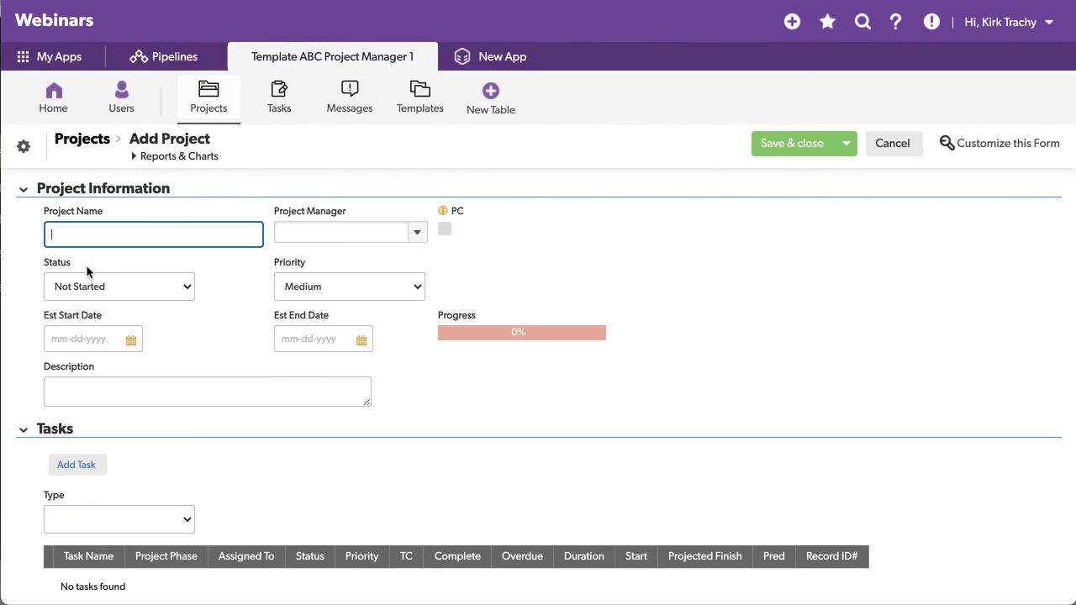
type("Proj")
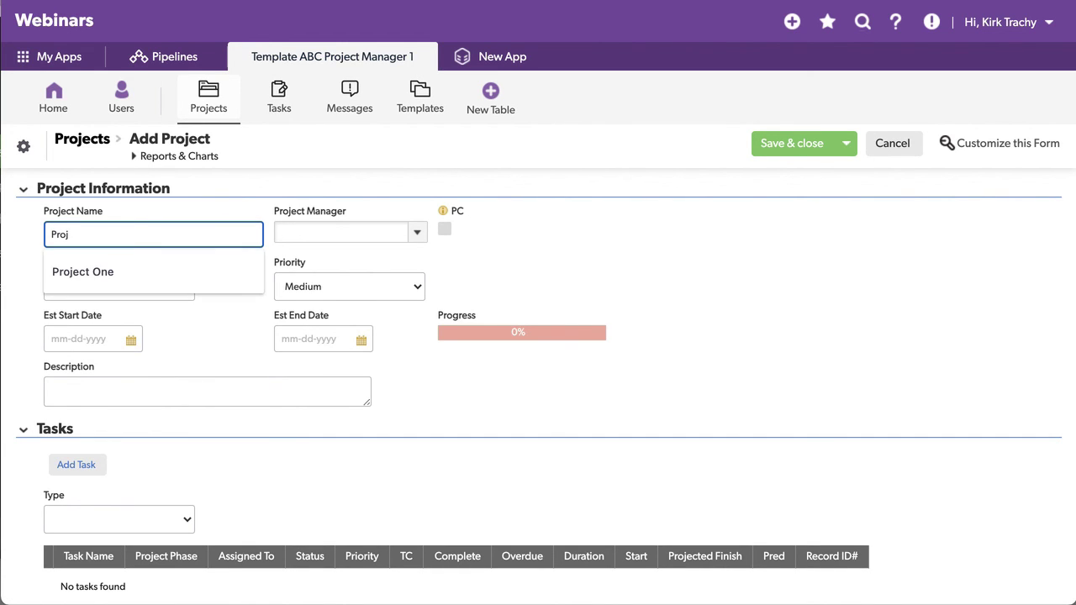
type("ect Two")
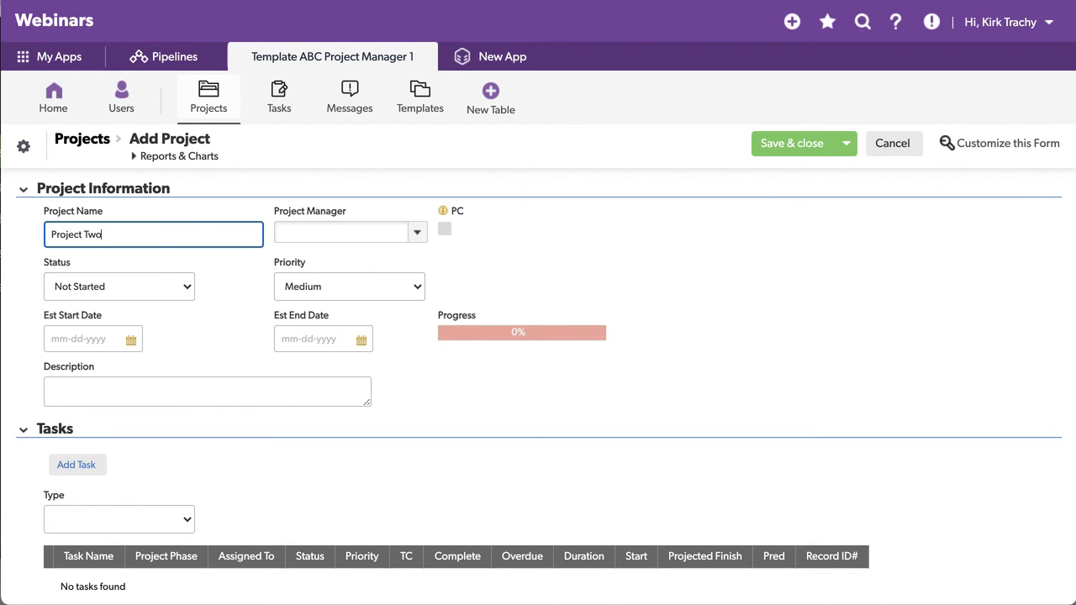
left_click(437, 250)
scroll(393, 311, "down", 1)
scroll(391, 317, "down", 1)
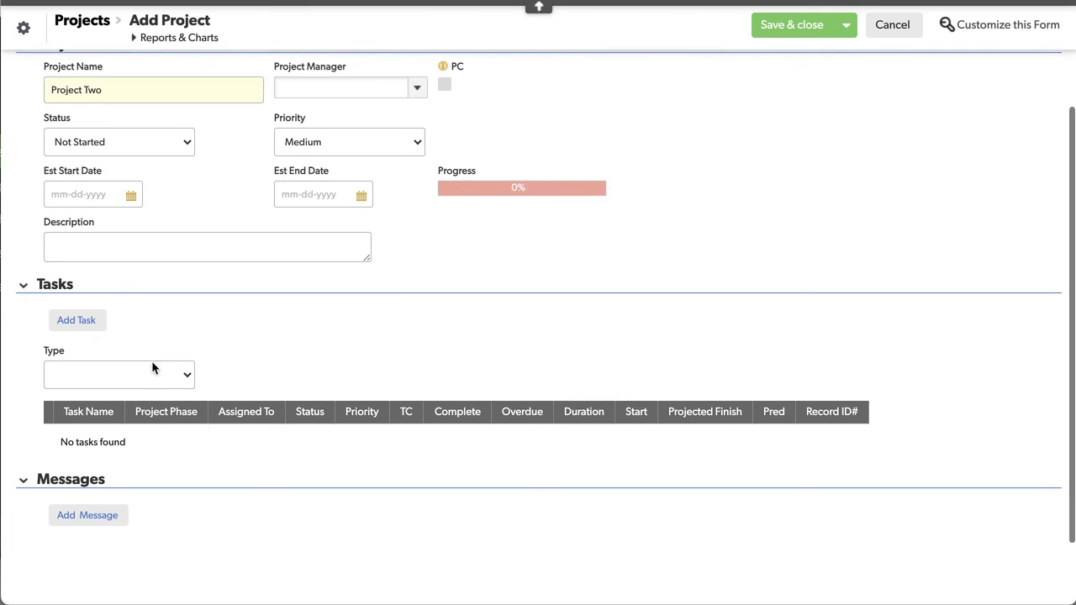
left_click(152, 370)
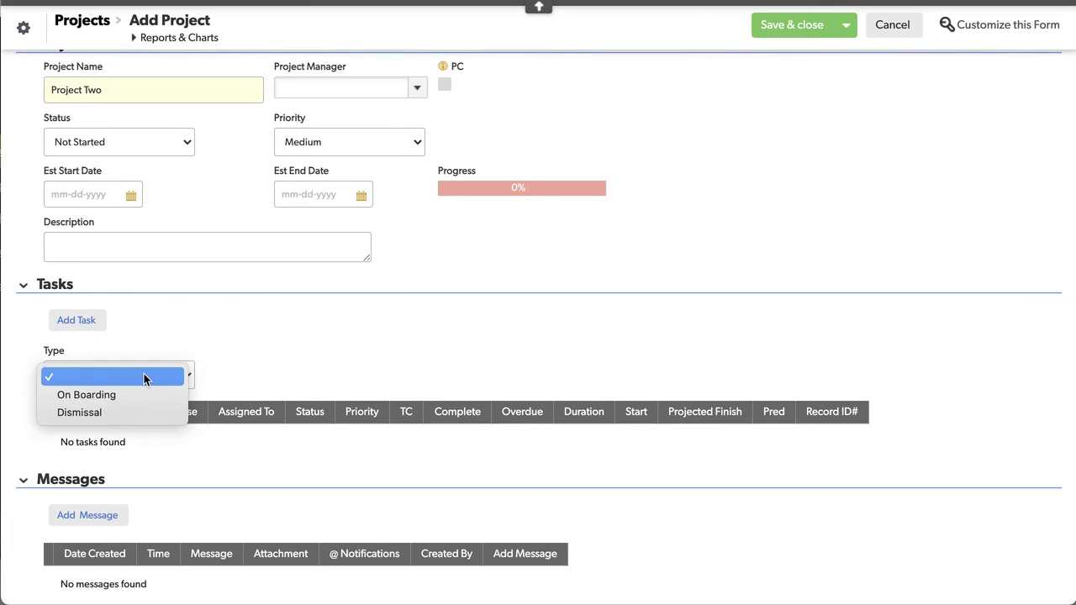
left_click(90, 412)
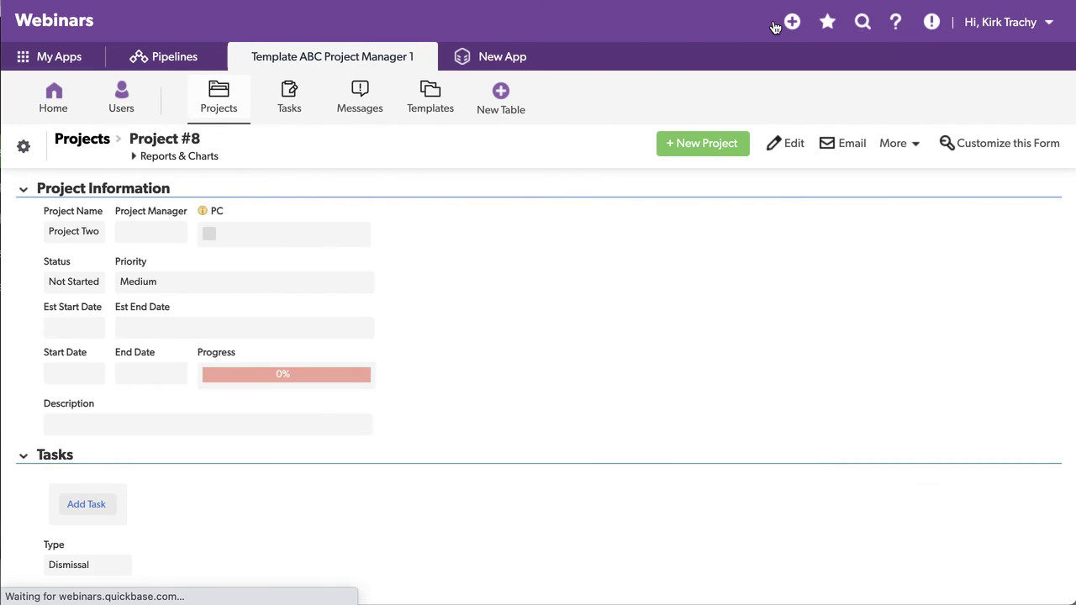
Step: Examine the task list on the Project Two record, then return to the Template ABC Project Manager 1 home page
scroll(503, 320, "down", 1)
scroll(505, 327, "down", 3)
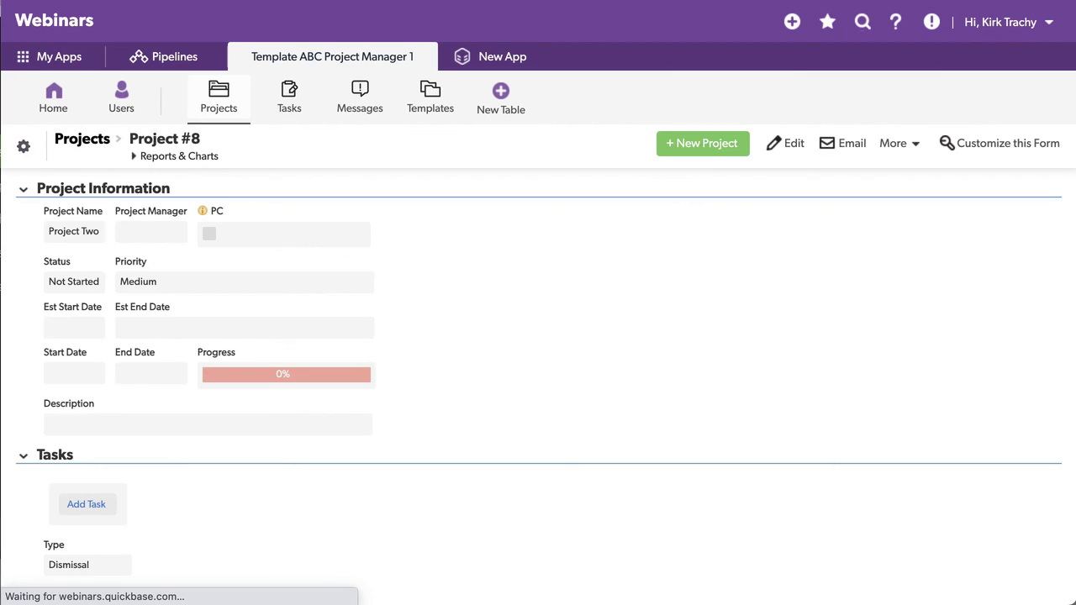
scroll(221, 260, "down", 2)
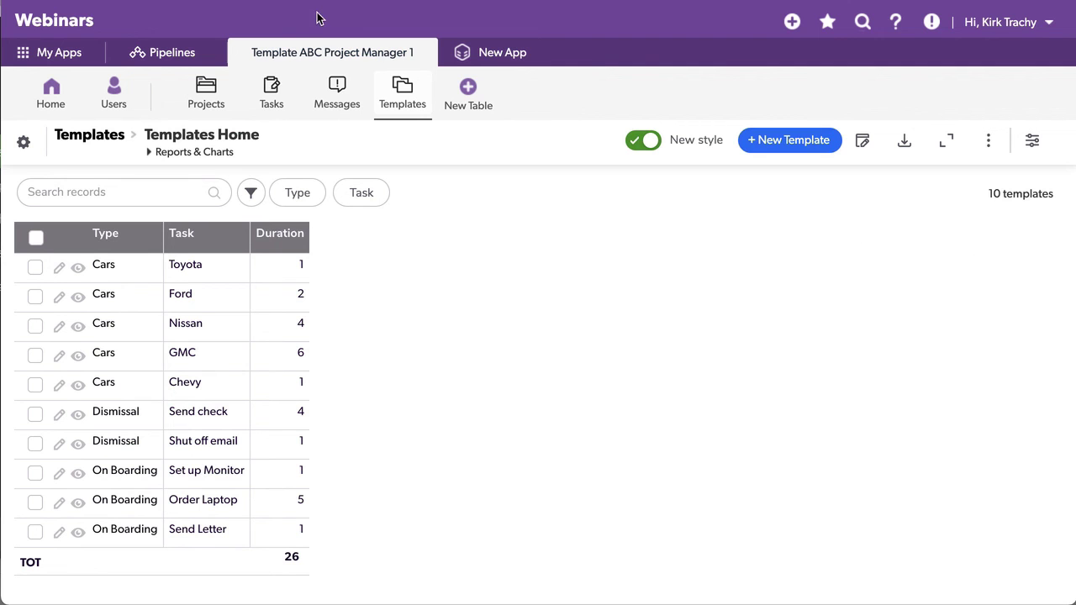
left_click(329, 52)
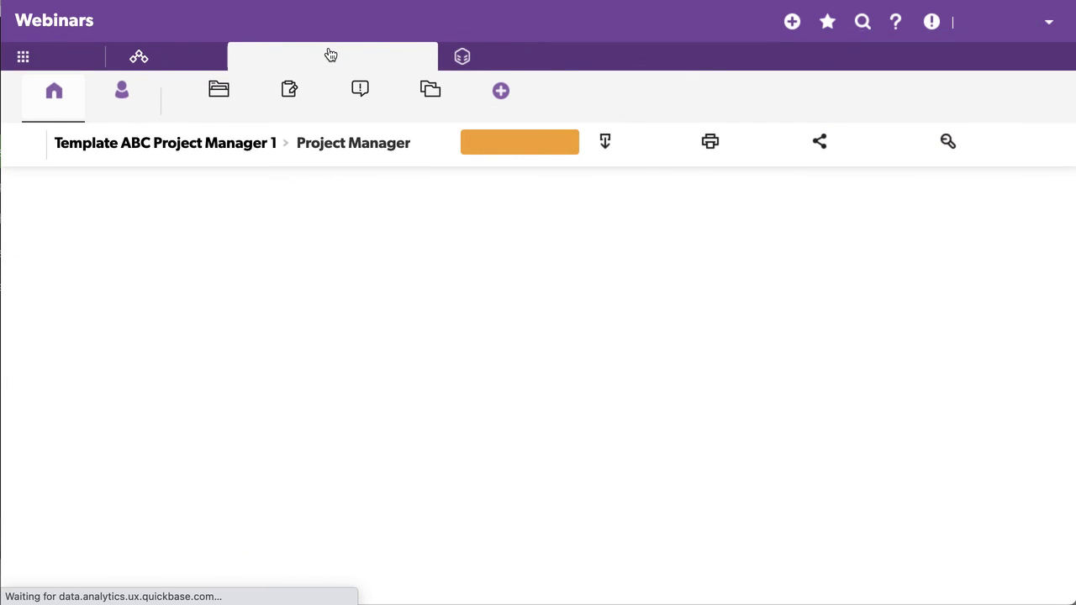